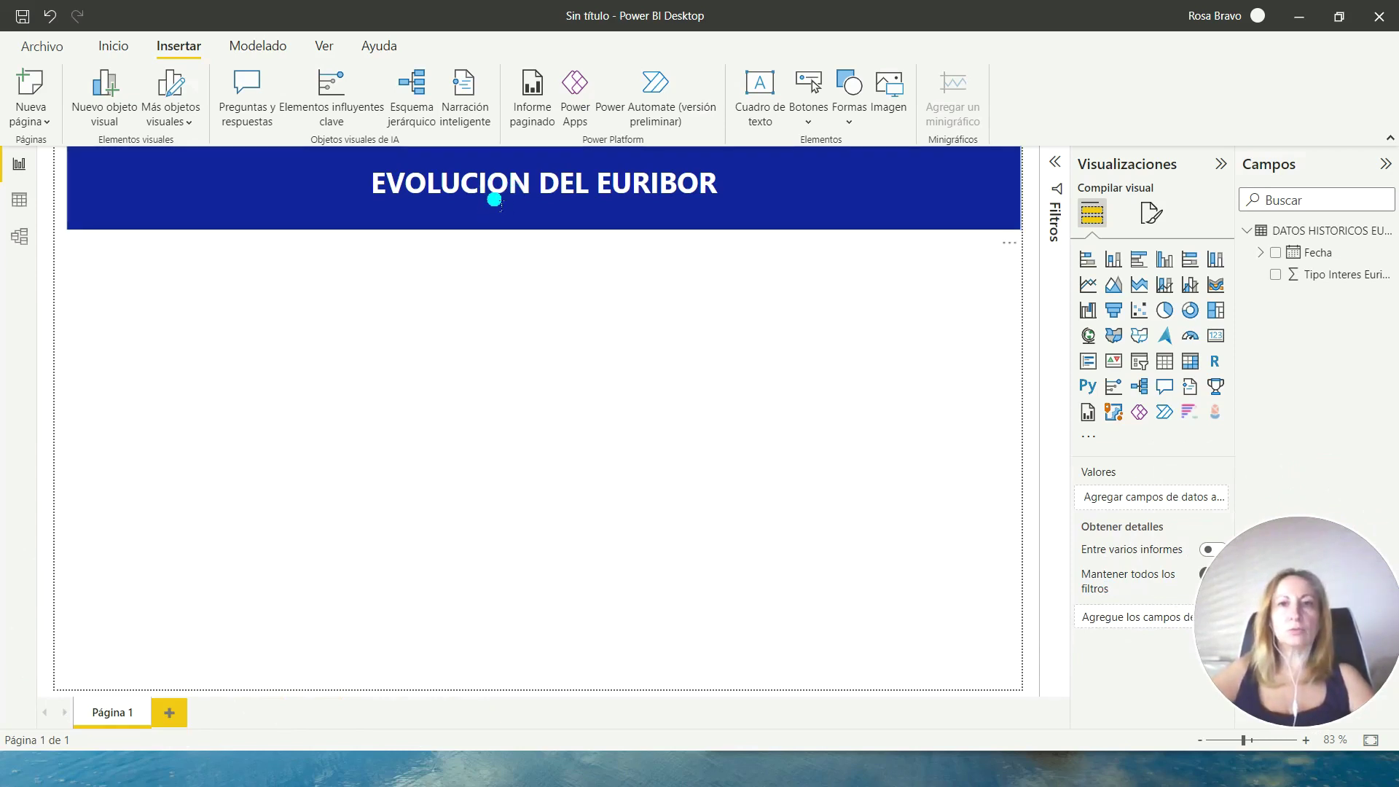
# Insert a line chart and stretch it to fill the area under the EVOLUCION DEL EURIBOR banner.
pyautogui.click(568, 176)
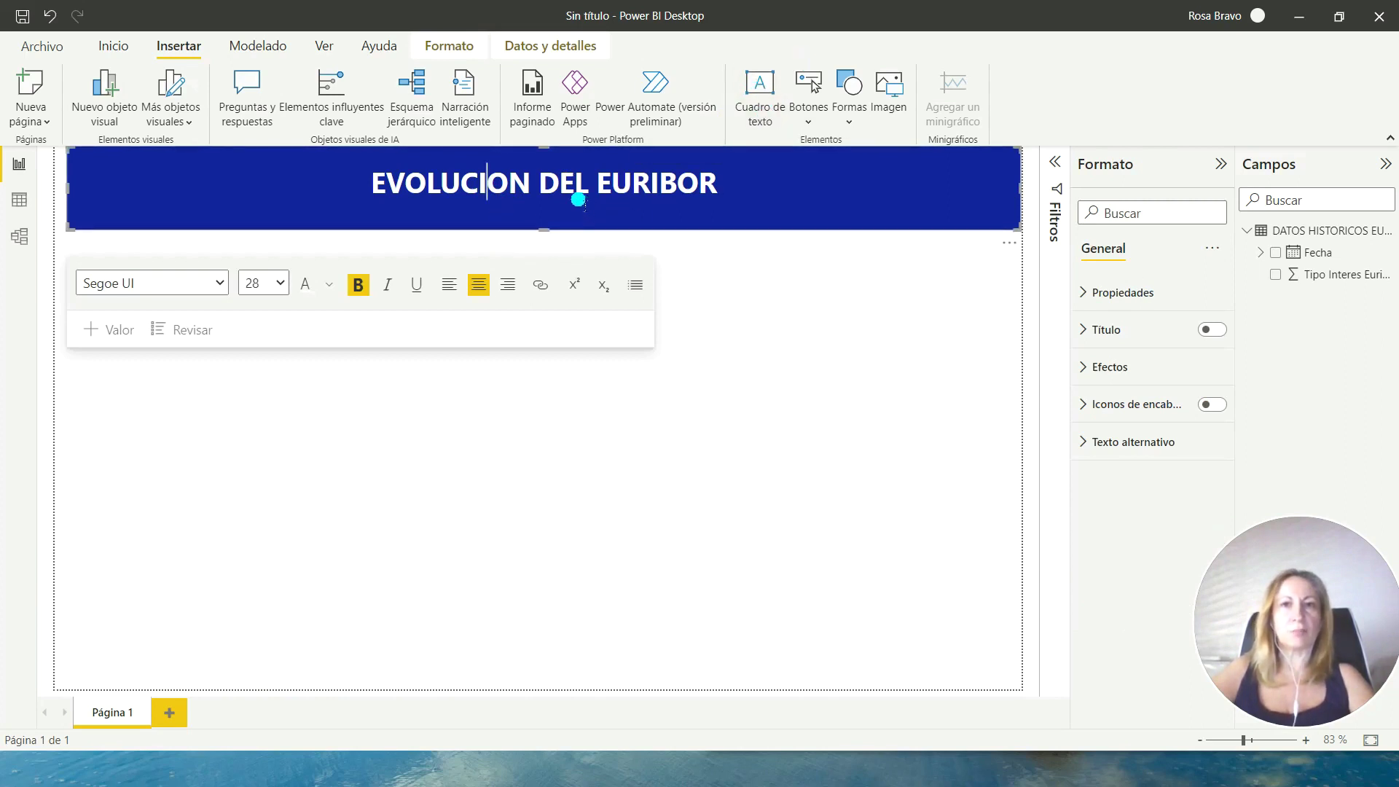
pyautogui.click(738, 319)
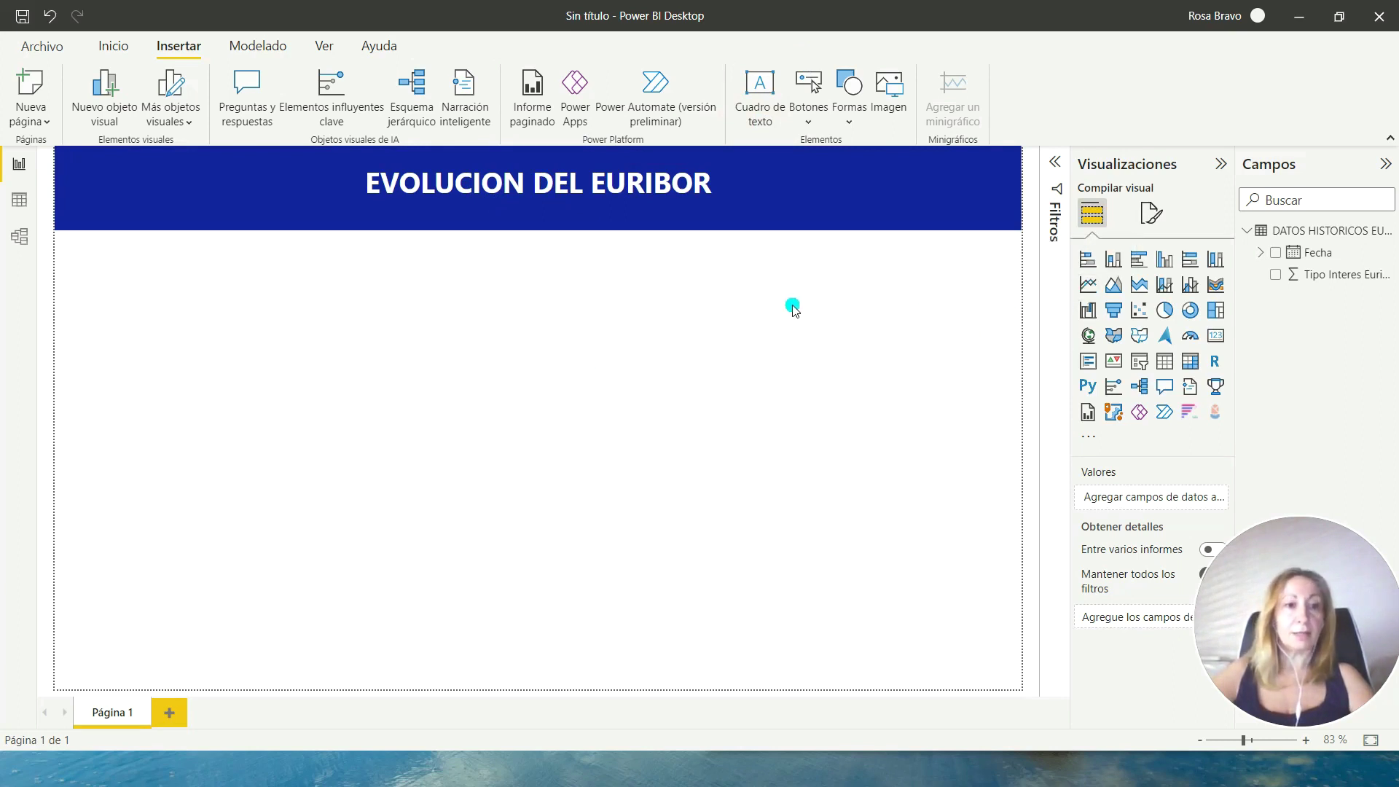
pyautogui.click(1088, 285)
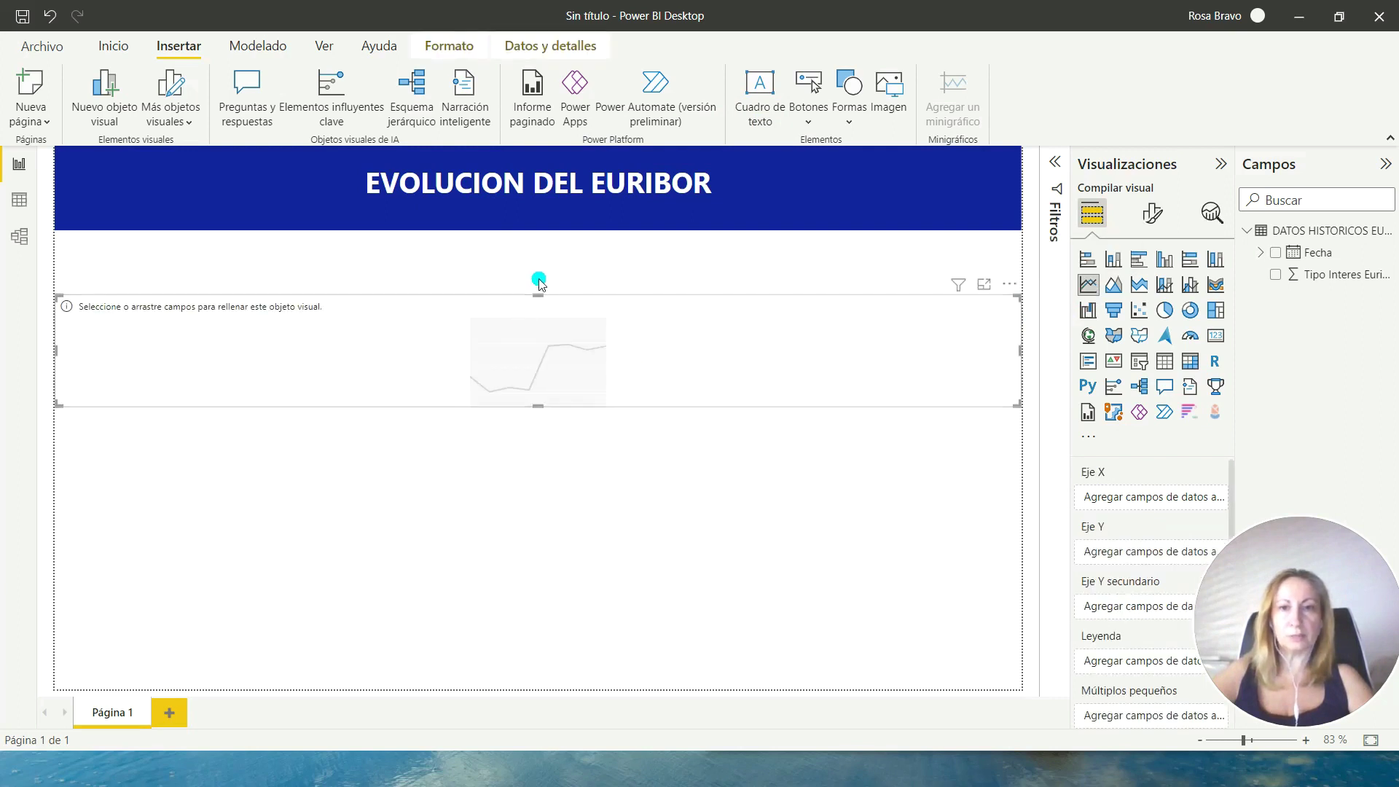
pyautogui.moveTo(537, 299); pyautogui.dragTo(532, 231)
pyautogui.moveTo(537, 406); pyautogui.dragTo(545, 574)
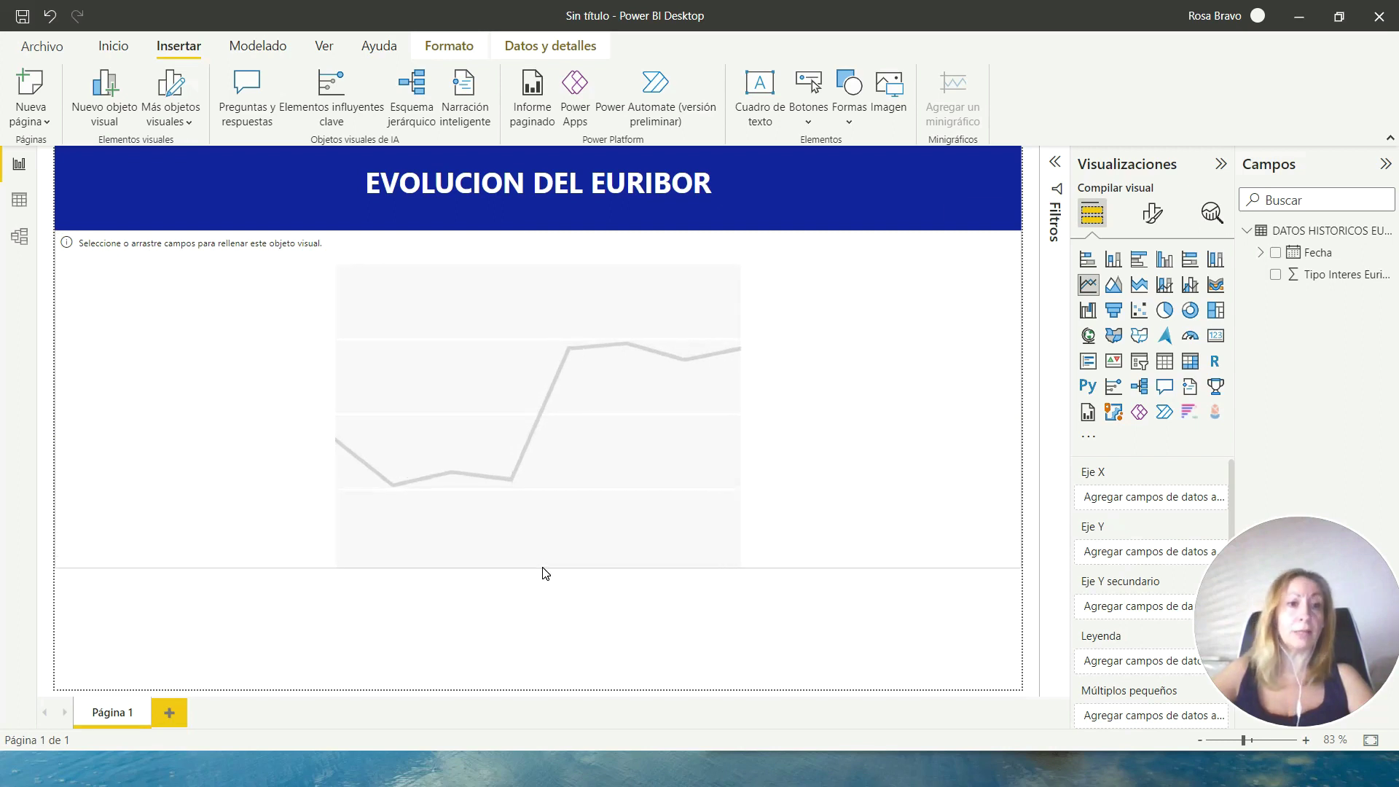
pyautogui.click(532, 550)
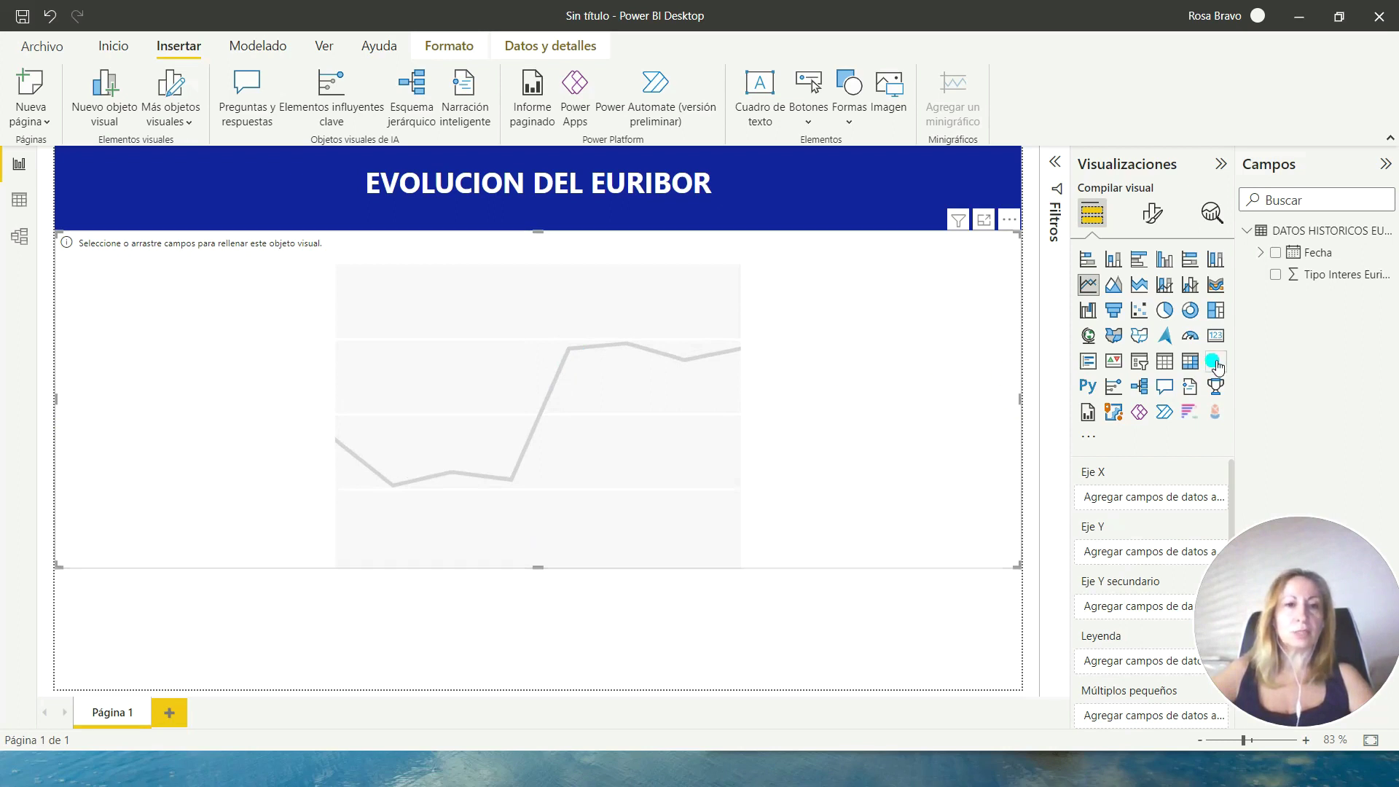
pyautogui.moveTo(1318, 253)
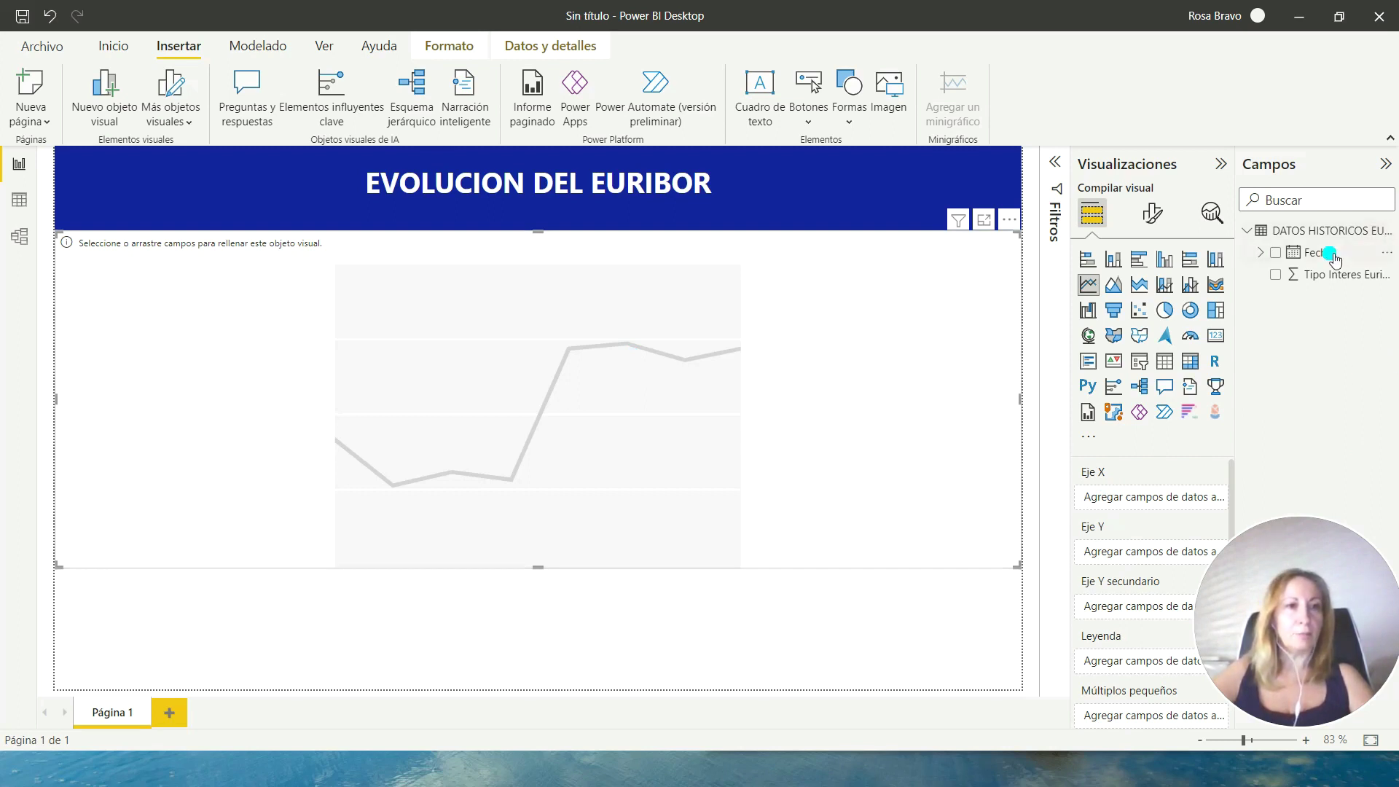
# Put Fecha on the X axis and Tipo Interes Euribor 12 meses on the Y axis.
pyautogui.moveTo(1317, 252); pyautogui.dragTo(1304, 540)
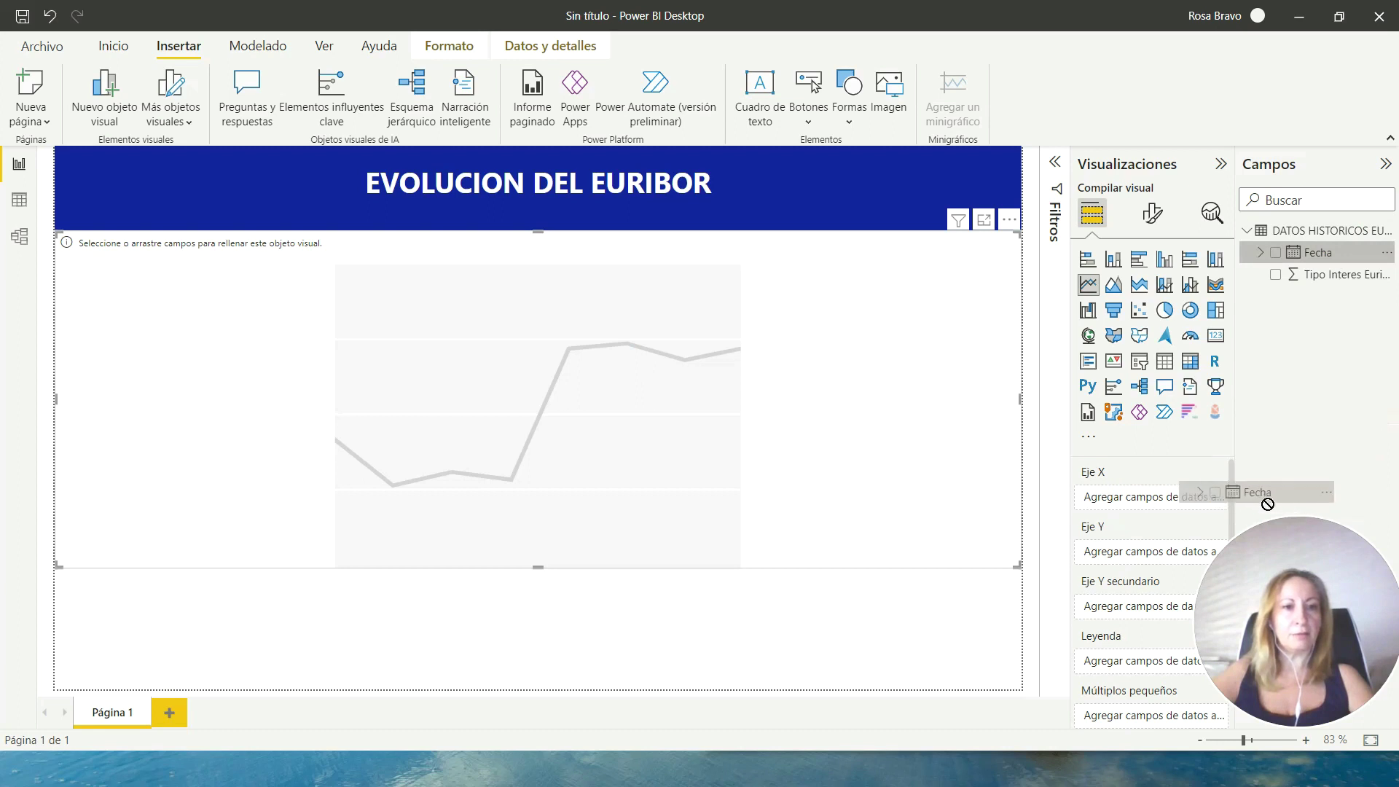
pyautogui.moveTo(1304, 539); pyautogui.dragTo(1171, 502)
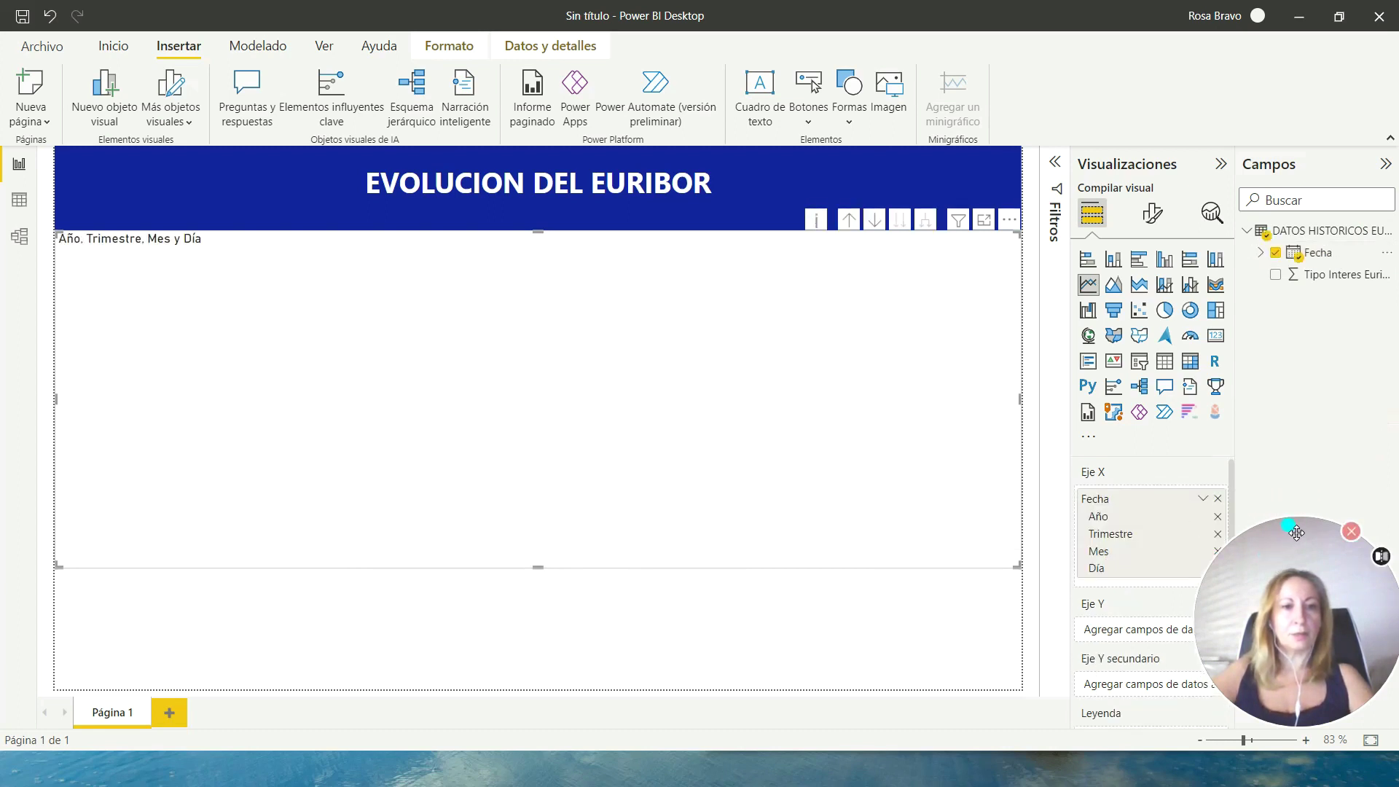
pyautogui.moveTo(1334, 274); pyautogui.dragTo(1175, 634)
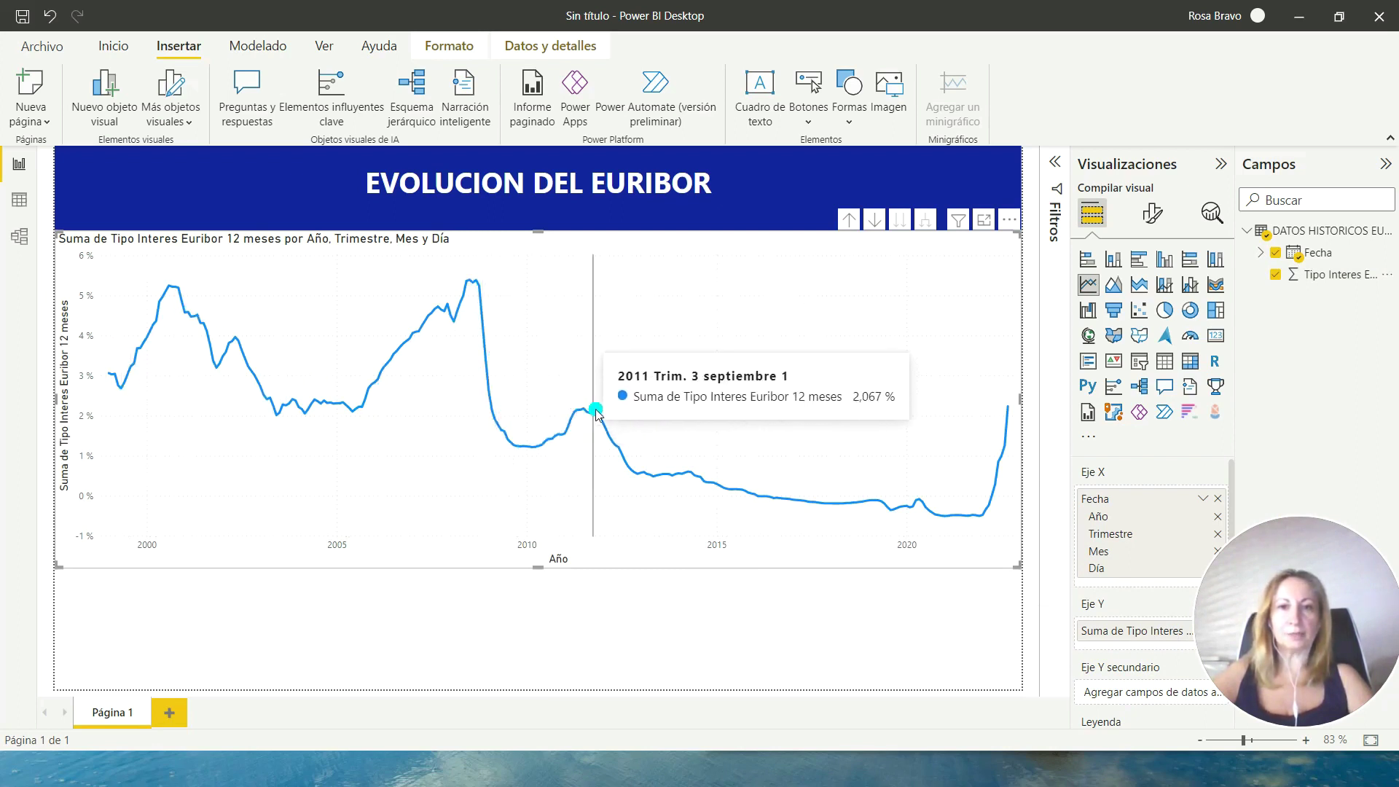
pyautogui.click(1152, 213)
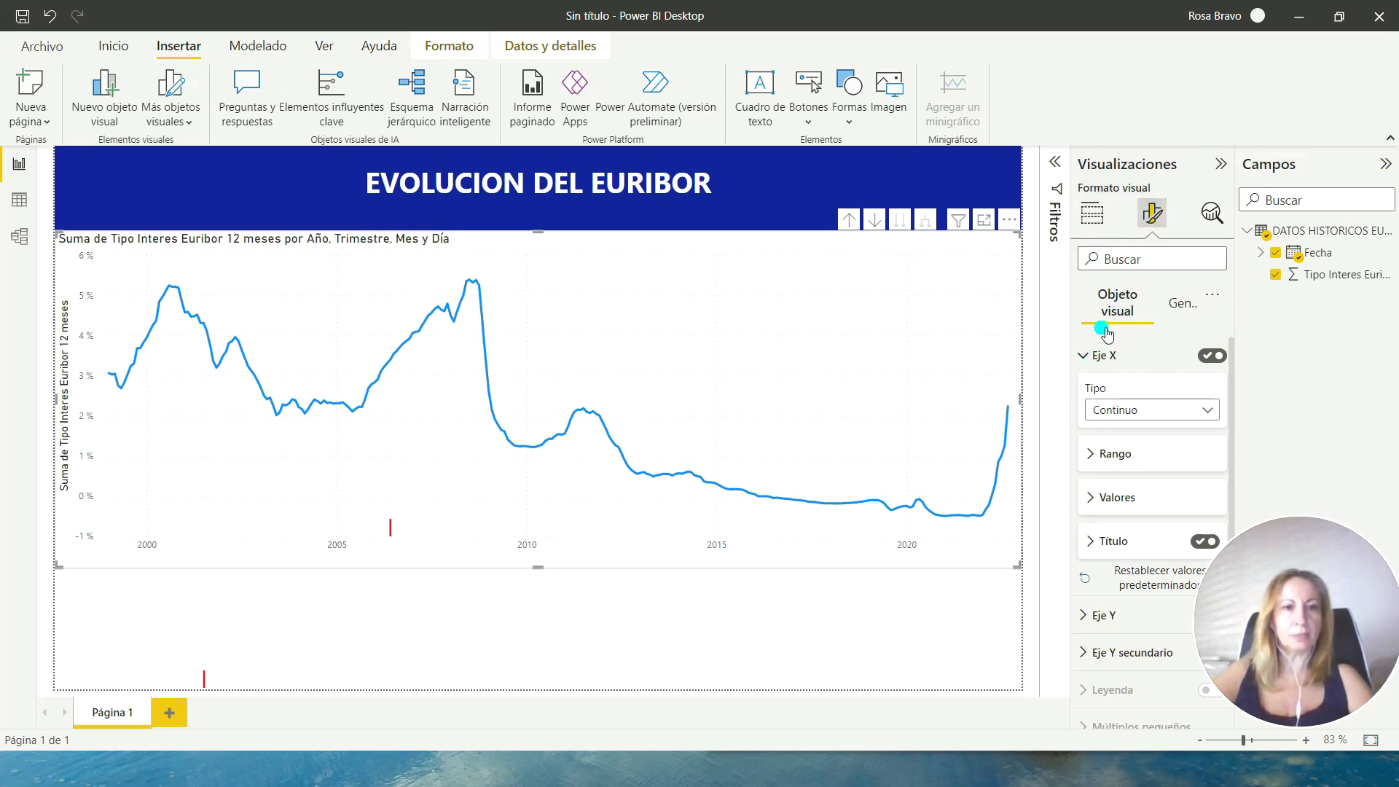
# Give the chart's X axis the title 'Años'.
pyautogui.click(1091, 540)
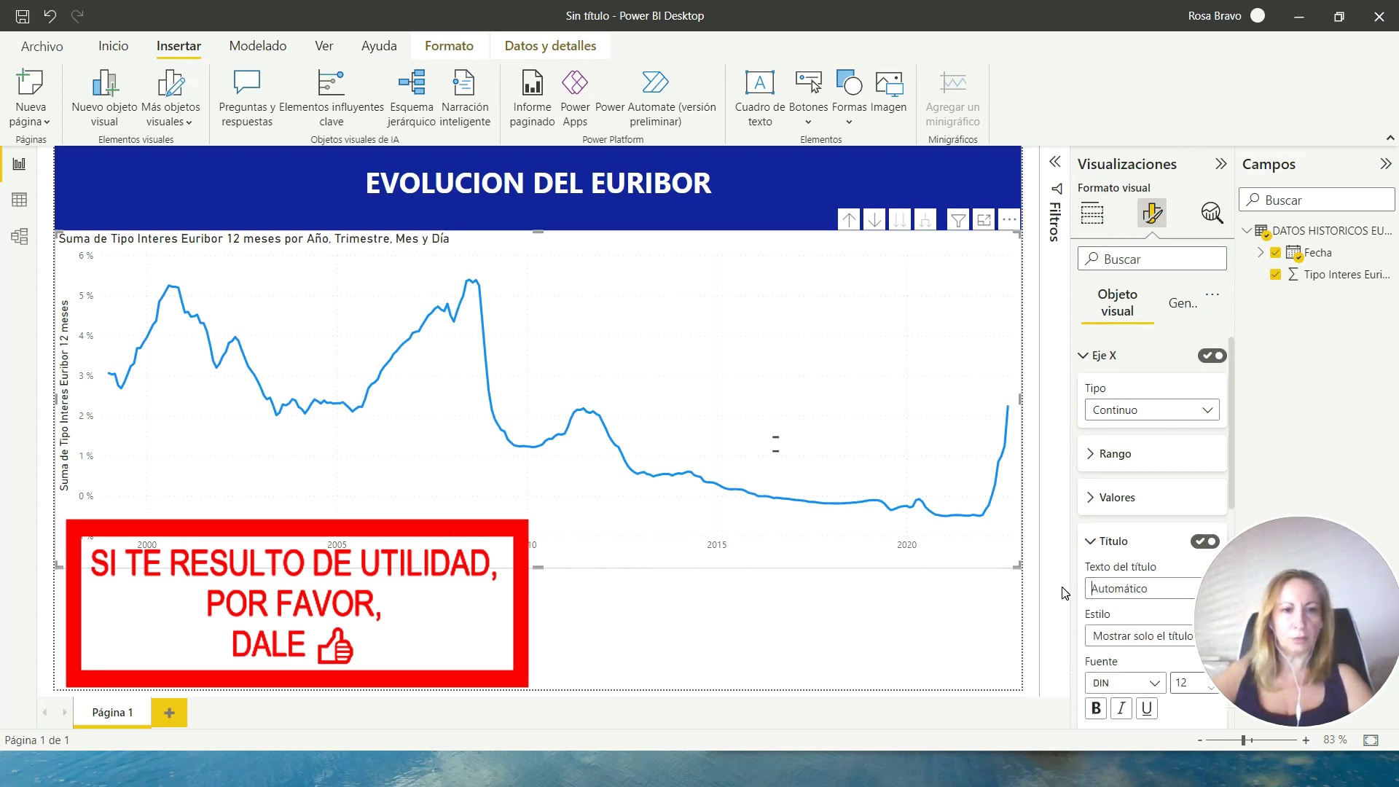
pyautogui.write('Años')
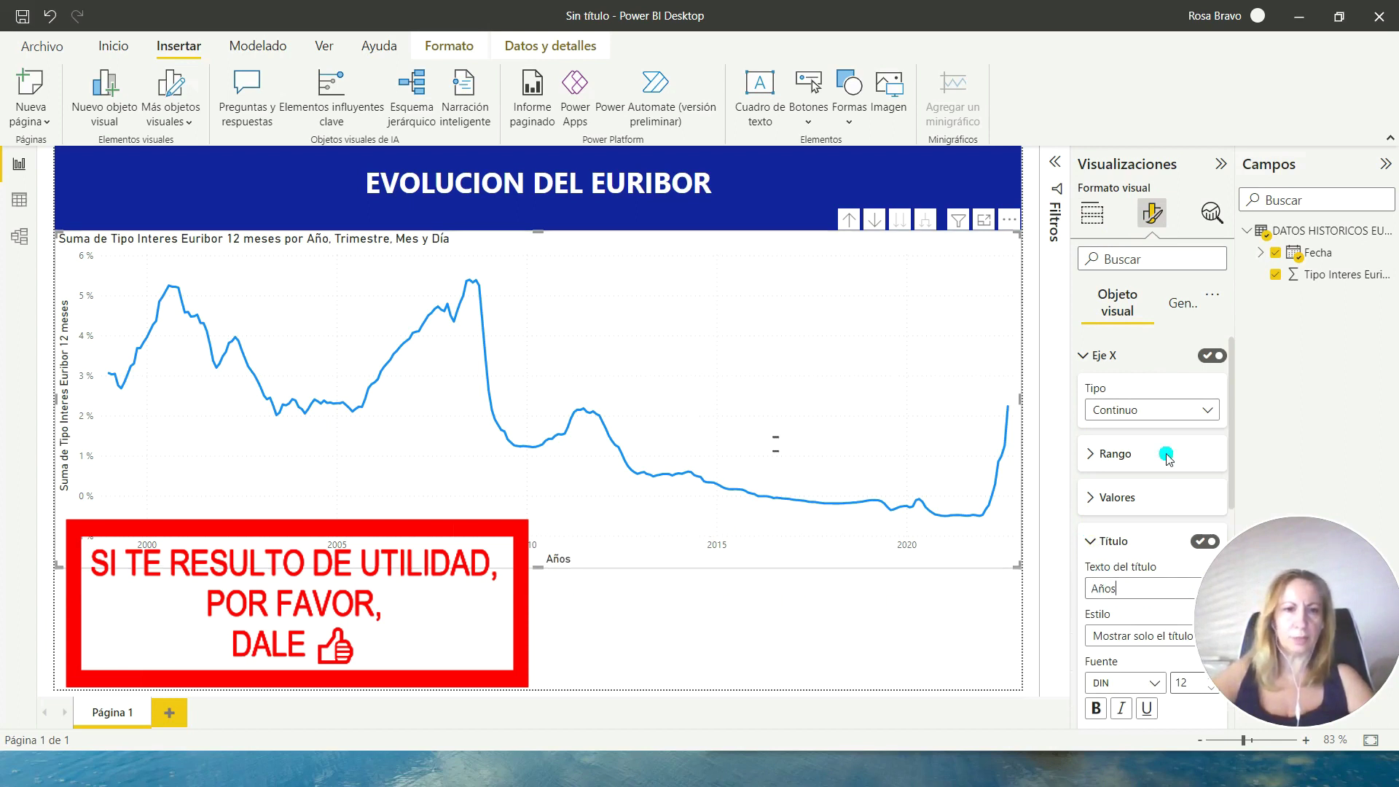
pyautogui.click(1086, 356)
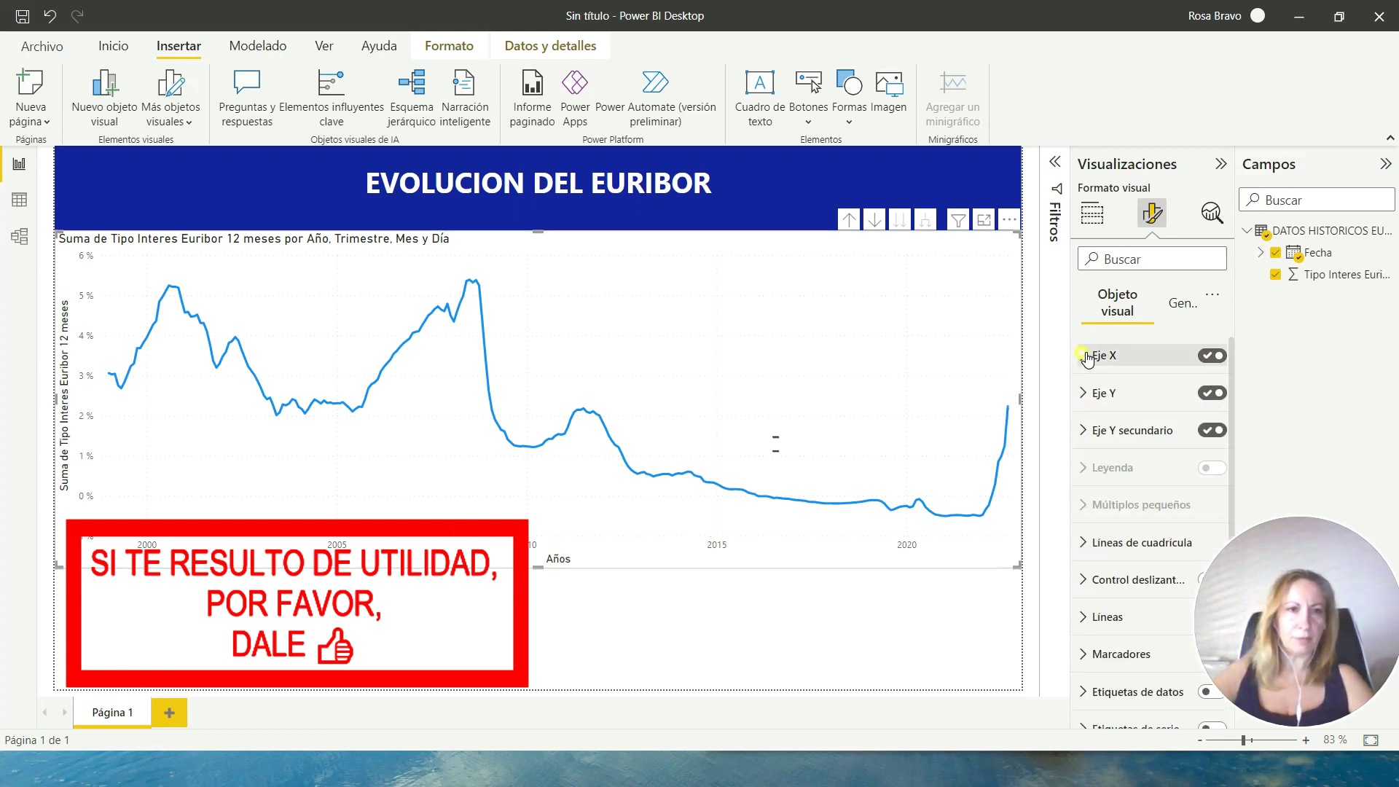
# Give the Y axis the title 'EURIBOR 12 meses'.
pyautogui.click(1085, 397)
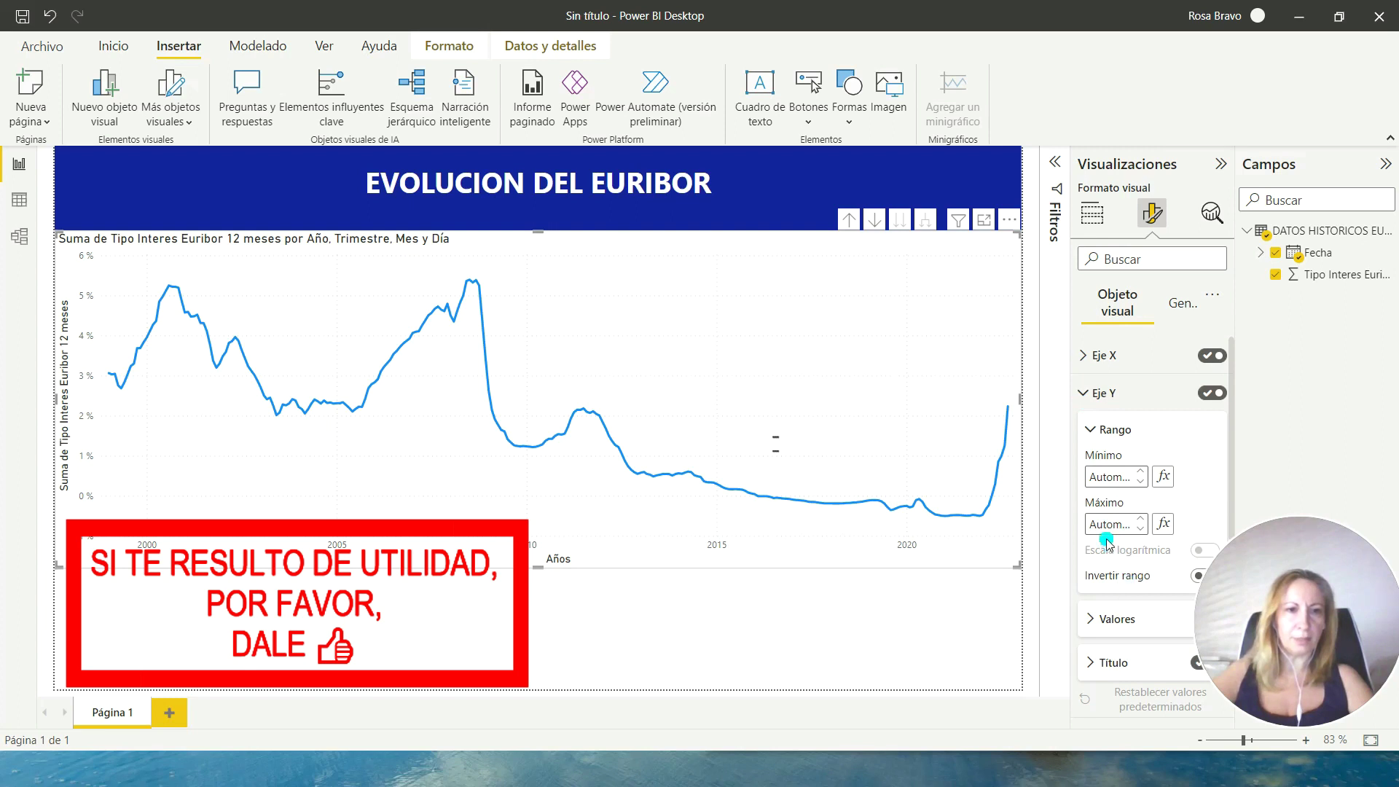
pyautogui.click(1091, 672)
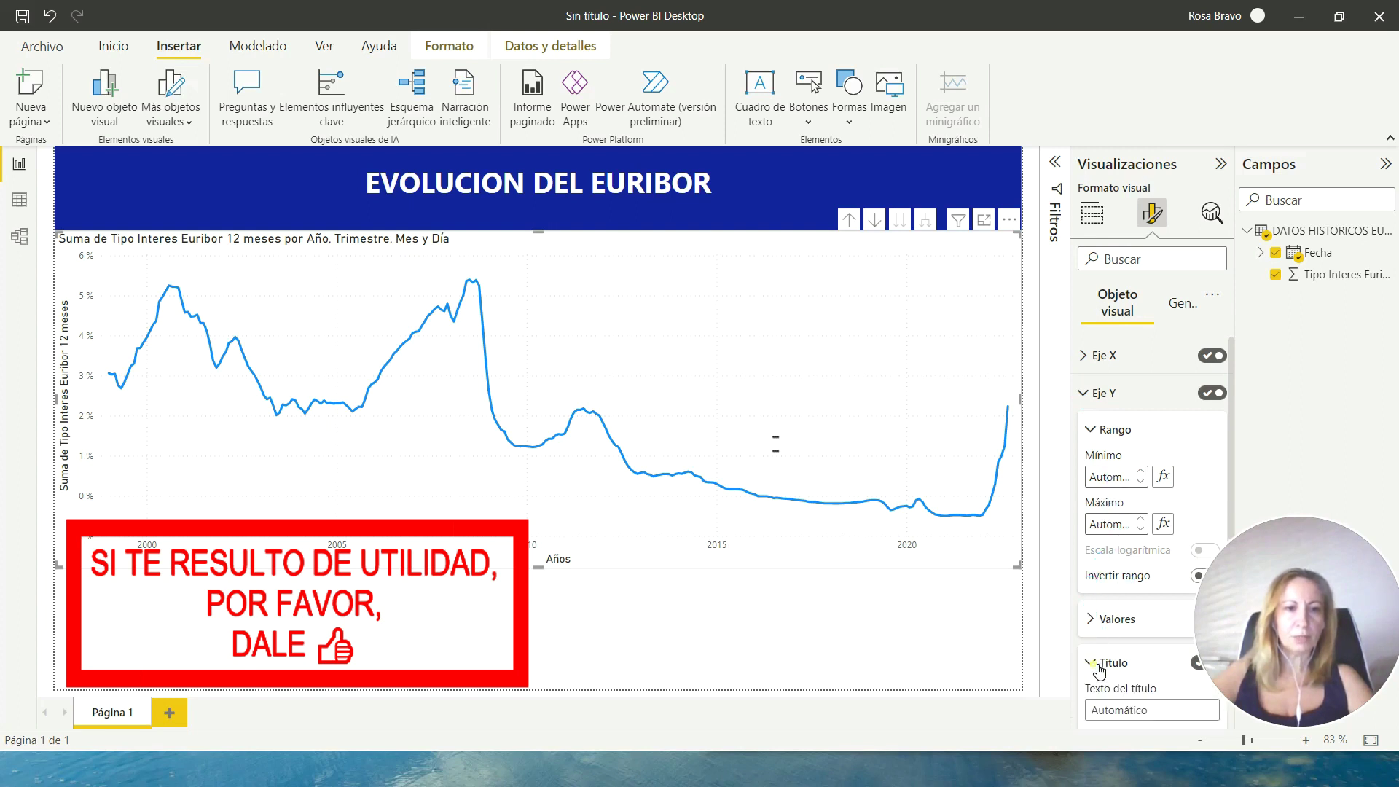
pyautogui.click(1158, 710)
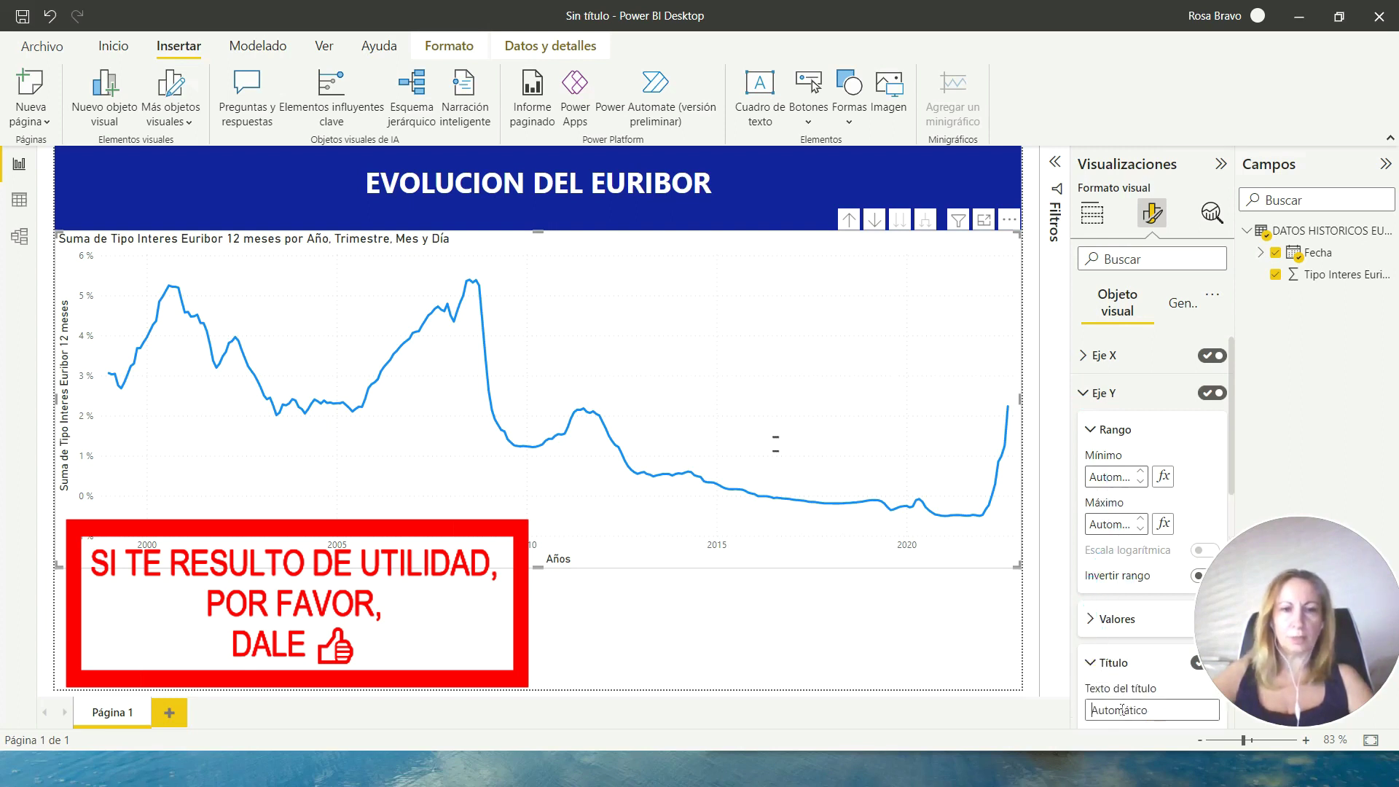
pyautogui.click(1083, 706)
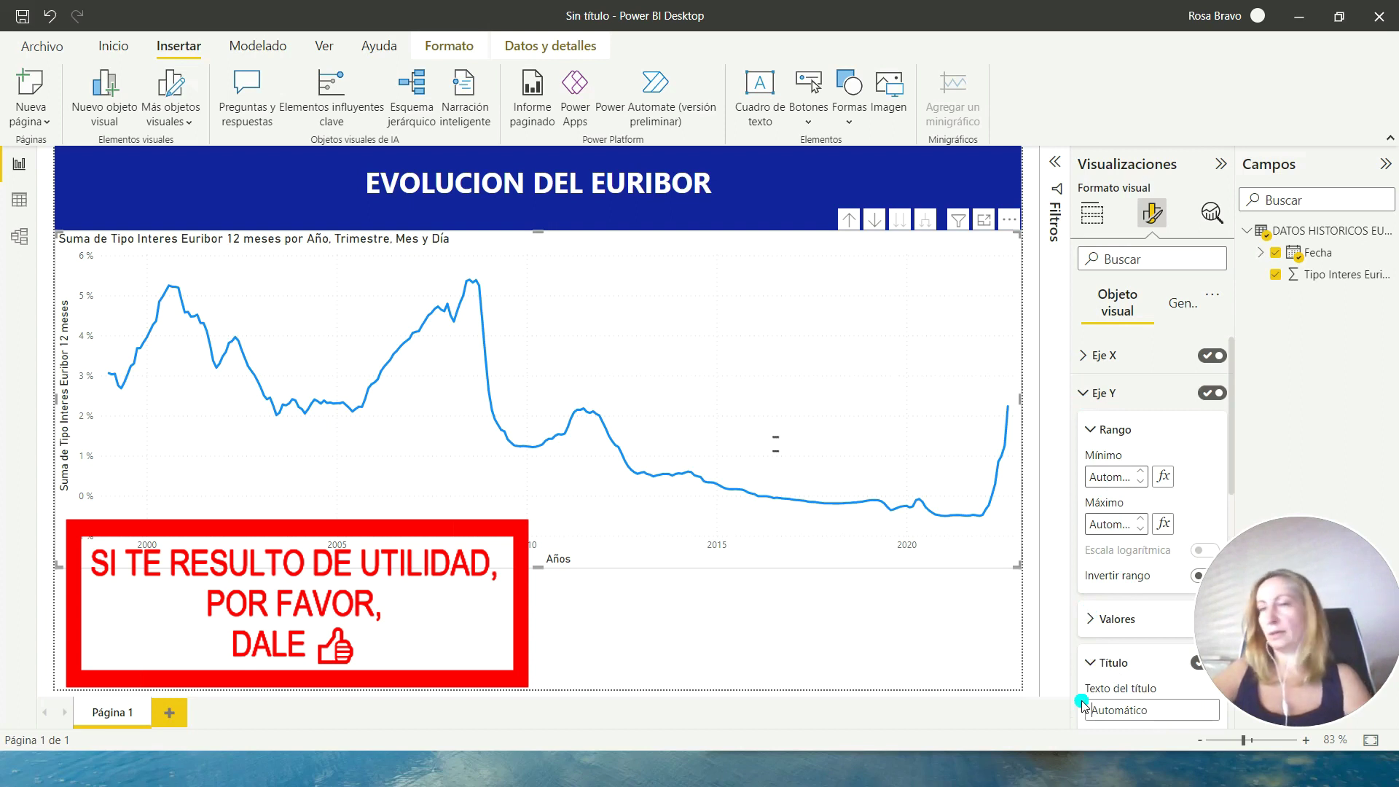
pyautogui.write('eEURIBOR')
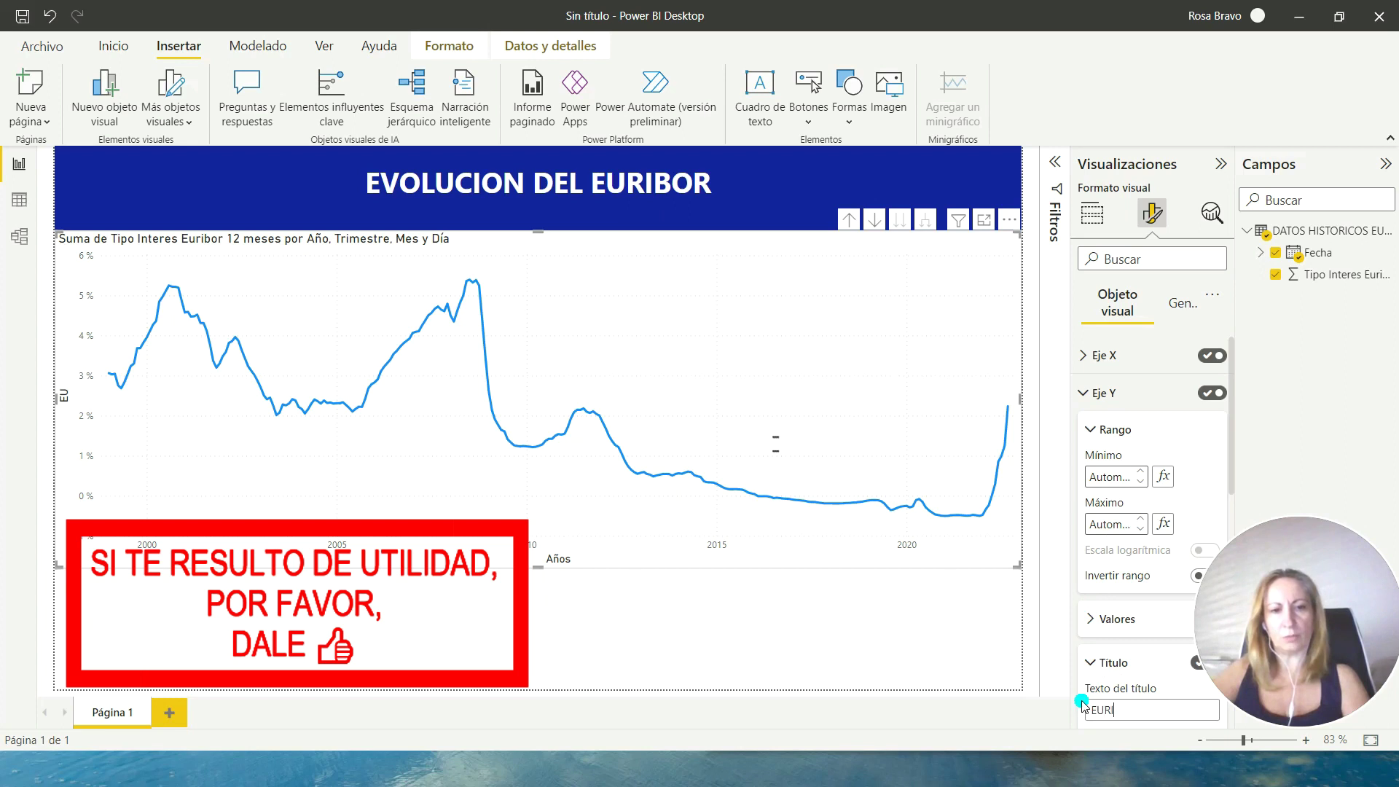
pyautogui.write(' 12mes')
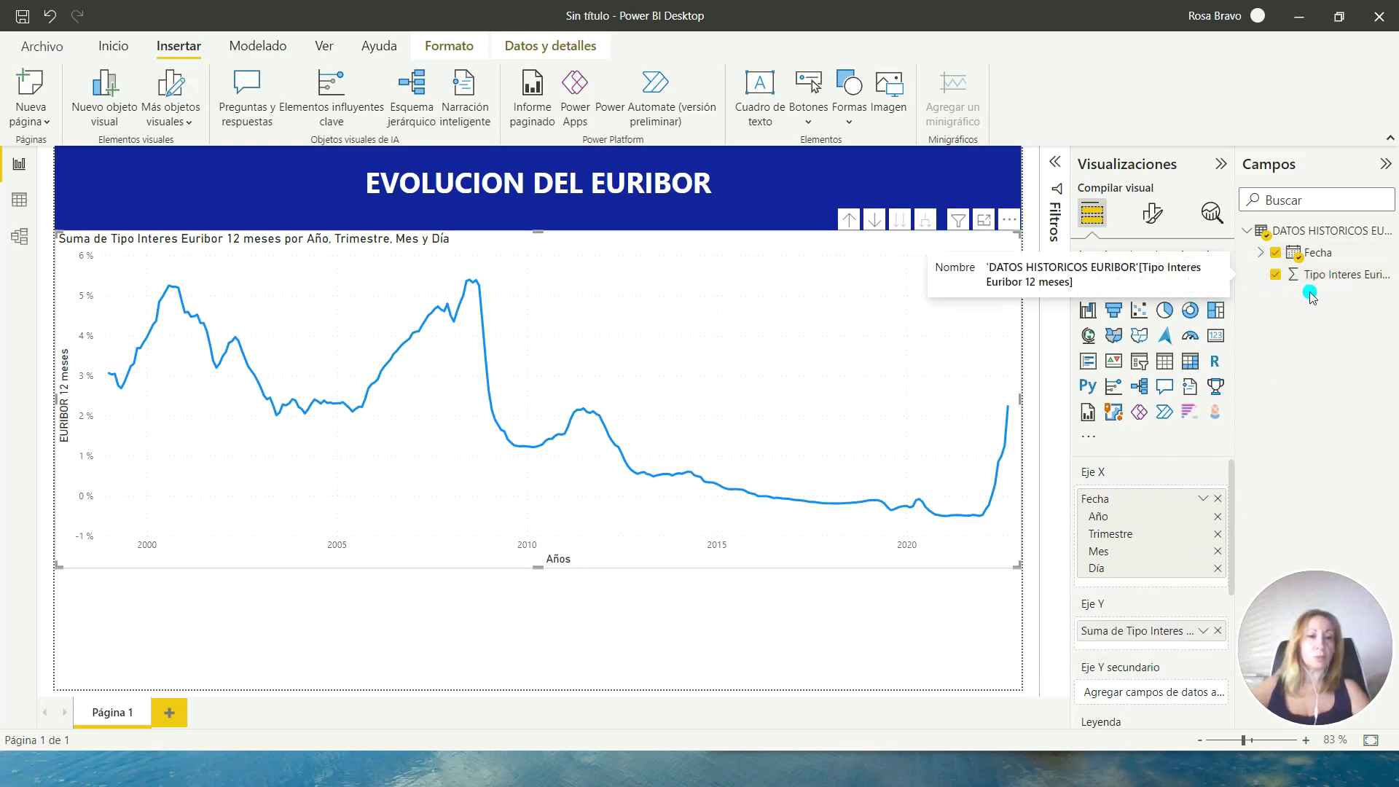
pyautogui.click(19, 199)
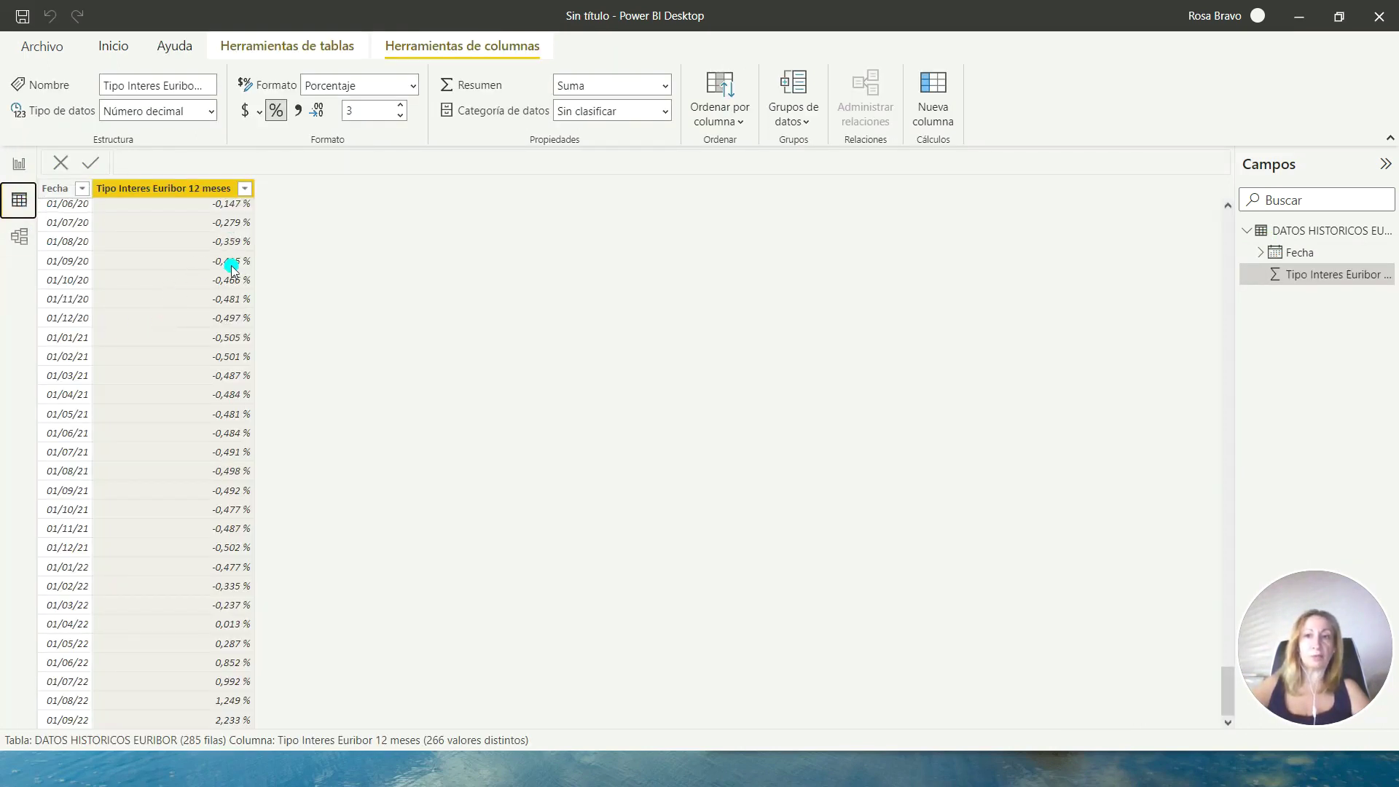
pyautogui.moveTo(231, 453)
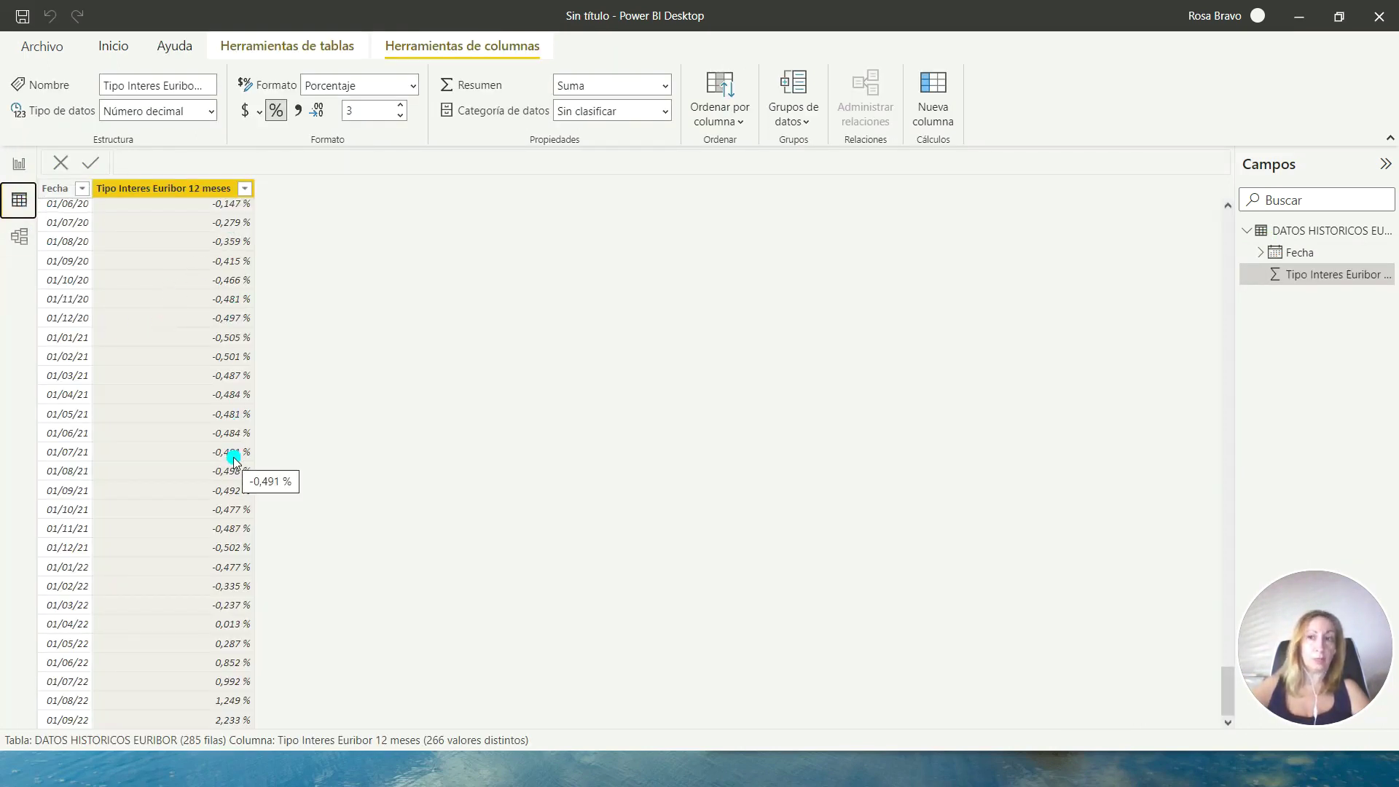
pyautogui.click(18, 163)
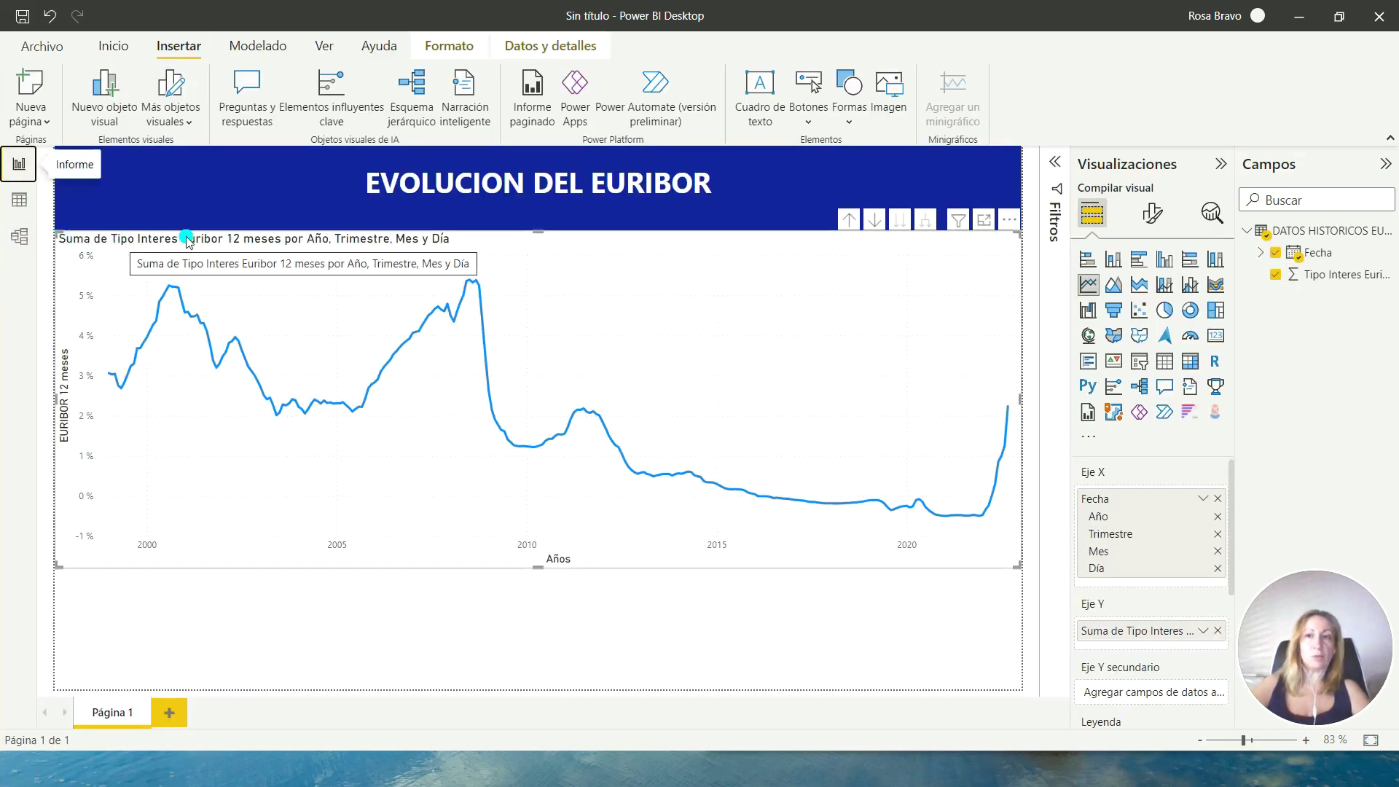
# Rename the Y-axis rate field to 'Euribor 12 meses'.
pyautogui.click(1203, 631)
pyautogui.click(1069, 363)
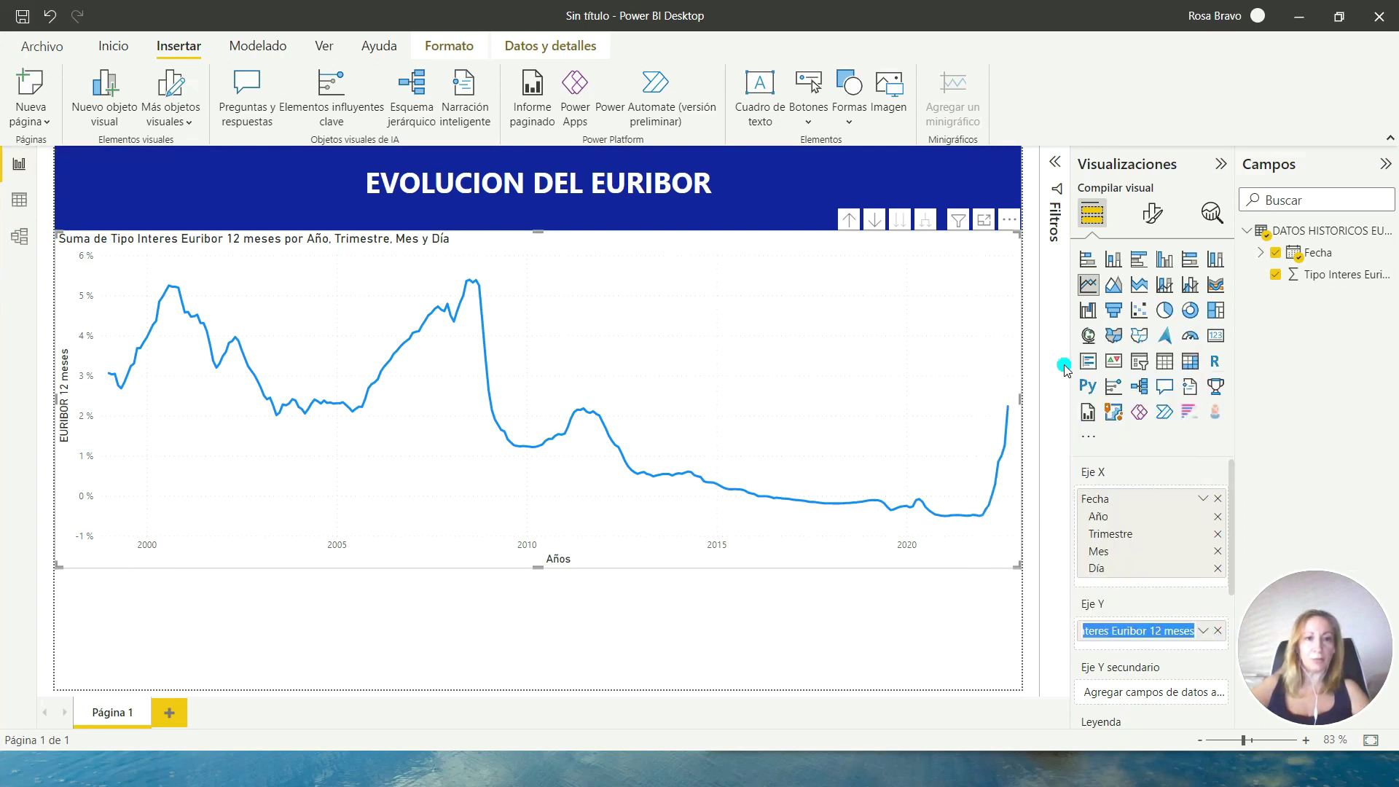
pyautogui.click(1108, 631)
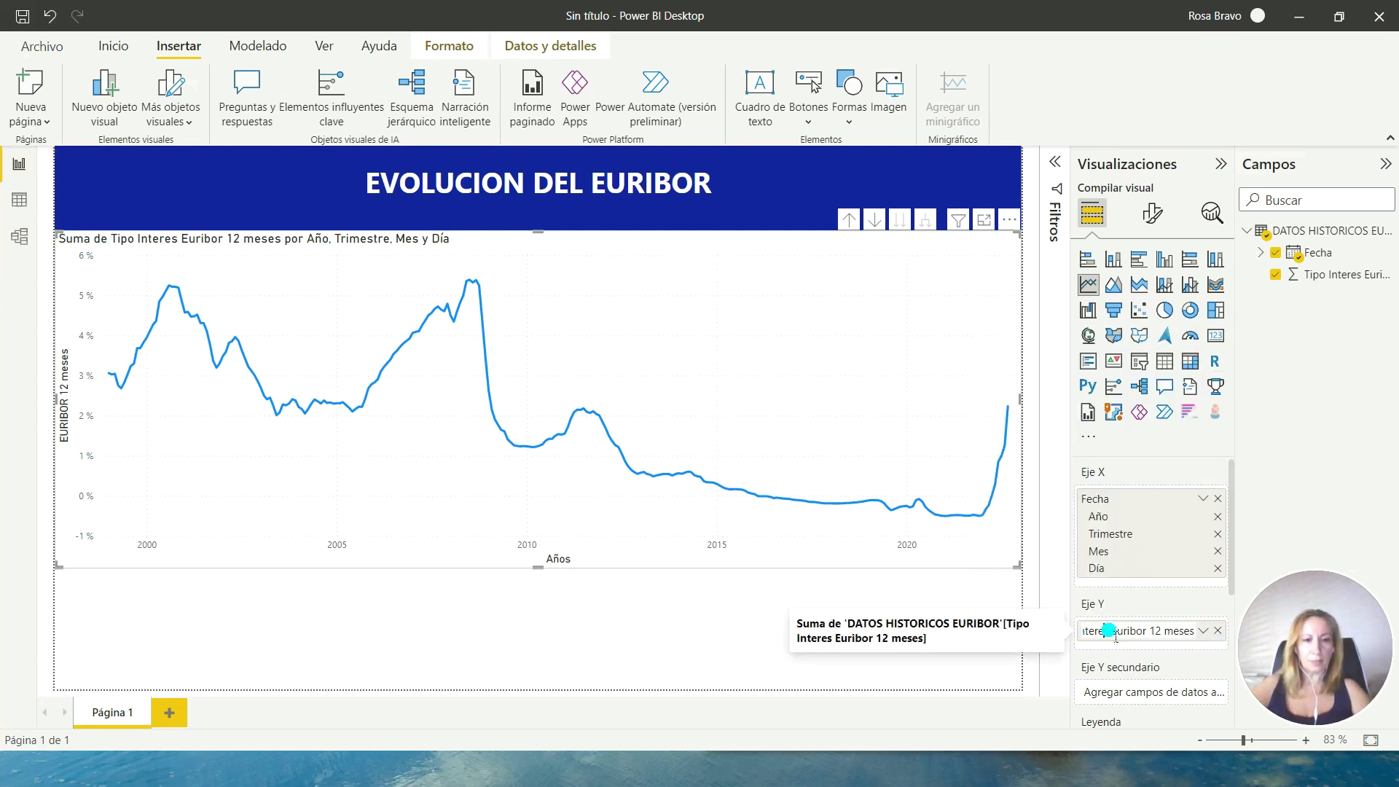
pyautogui.press('BackSpace')
pyautogui.press('BackSpace')
pyautogui.press('BackSpace')
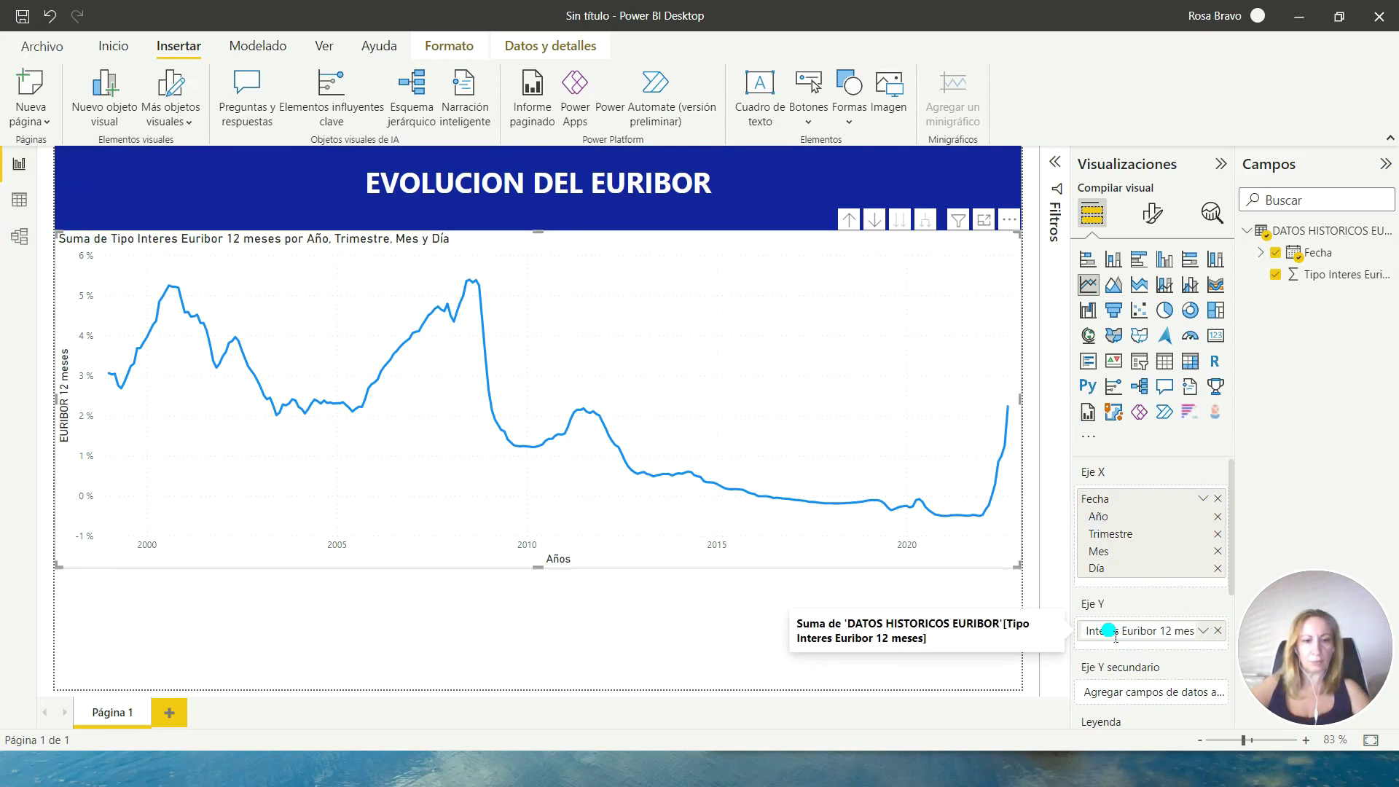
pyautogui.press('BackSpace')
pyautogui.press('BackSpace')
pyautogui.press('BackSpace')
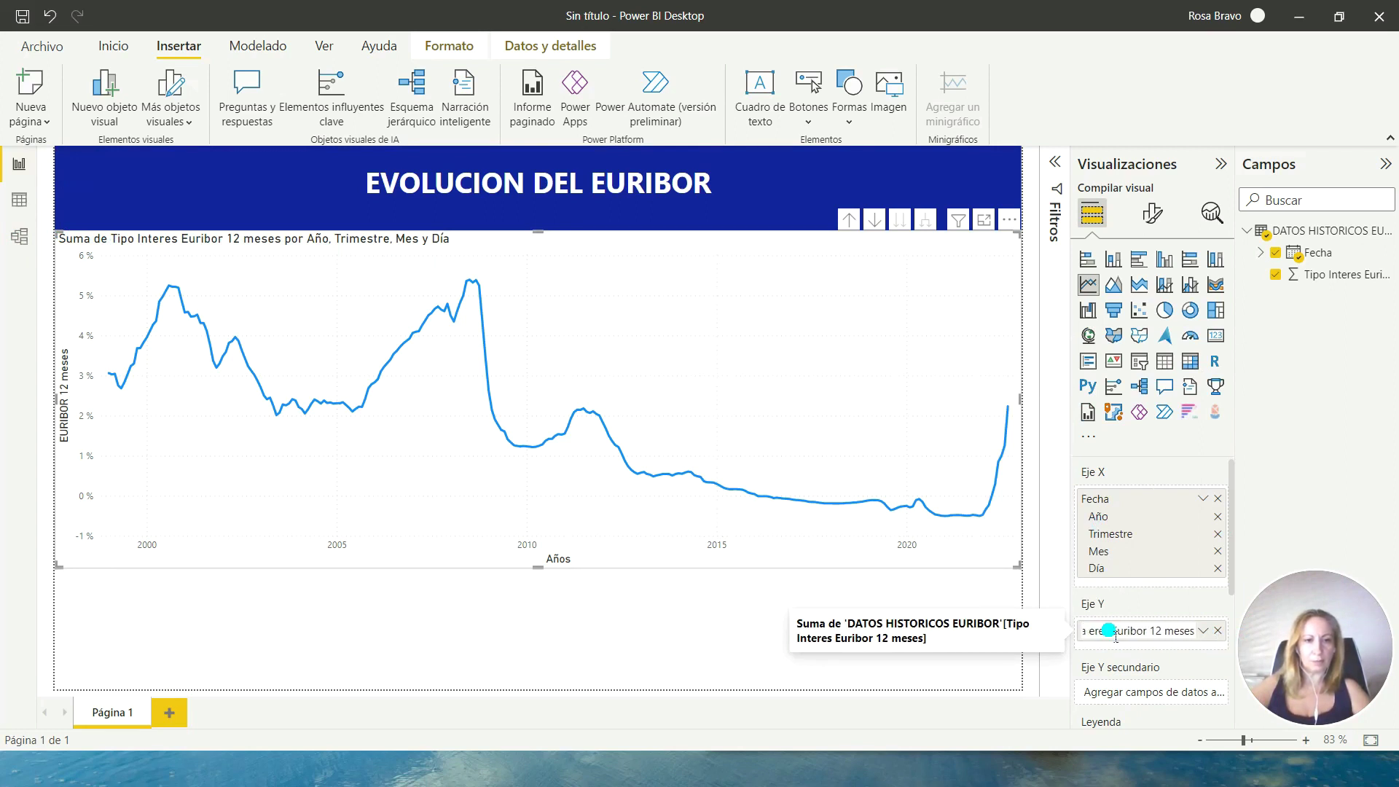
pyautogui.press('BackSpace')
pyautogui.press('BackSpace')
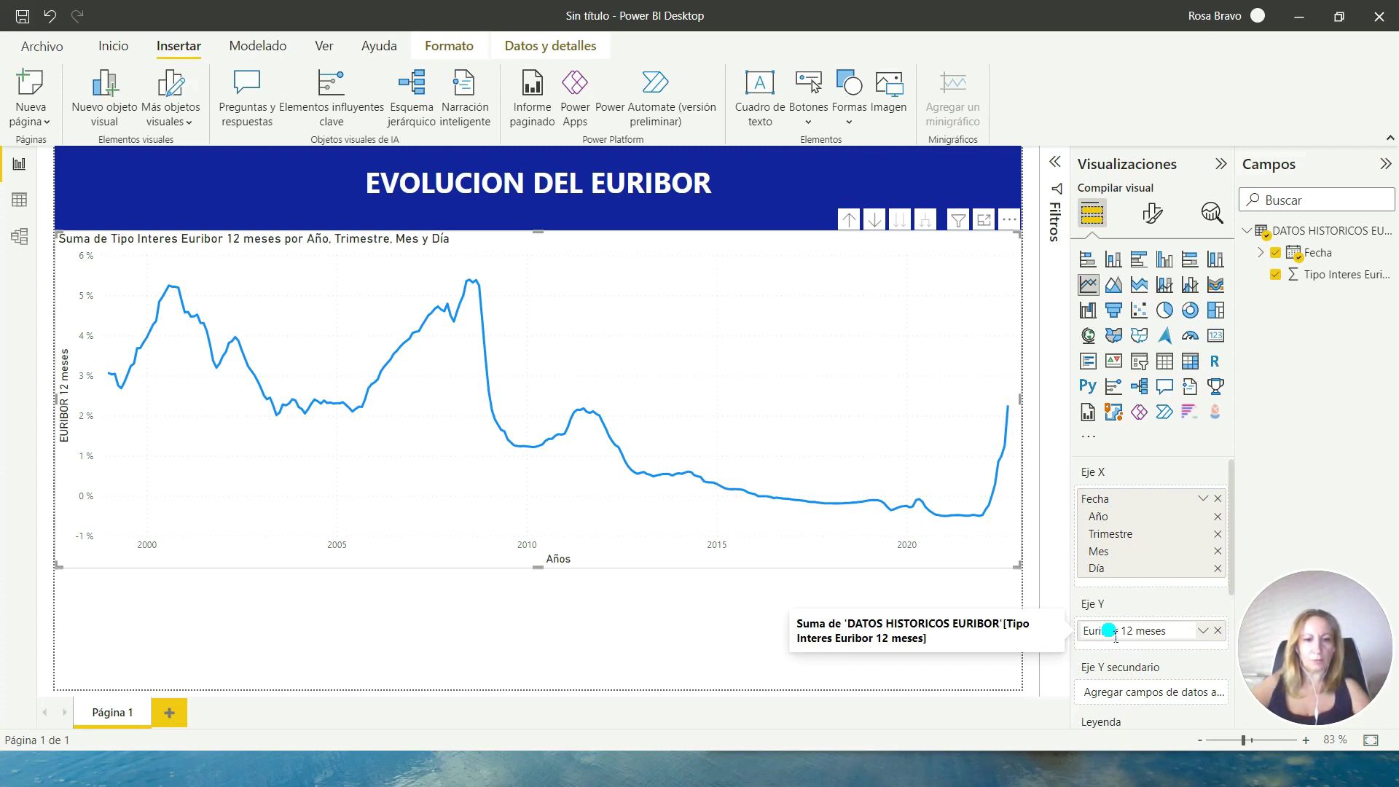
pyautogui.press('Return')
# Give the chart a light grey background, a visual border and a drop shadow.
pyautogui.click(1152, 213)
pyautogui.click(1121, 513)
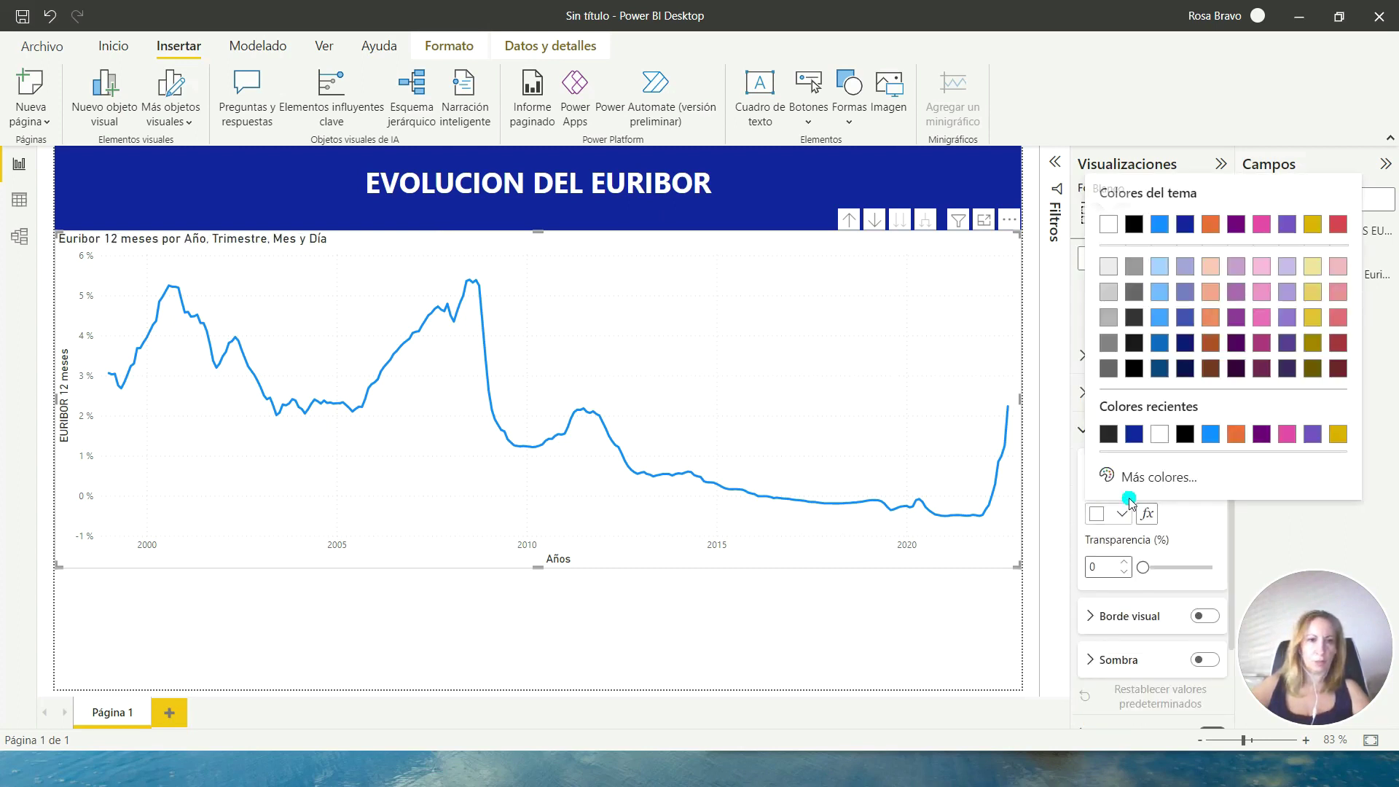
pyautogui.click(1109, 266)
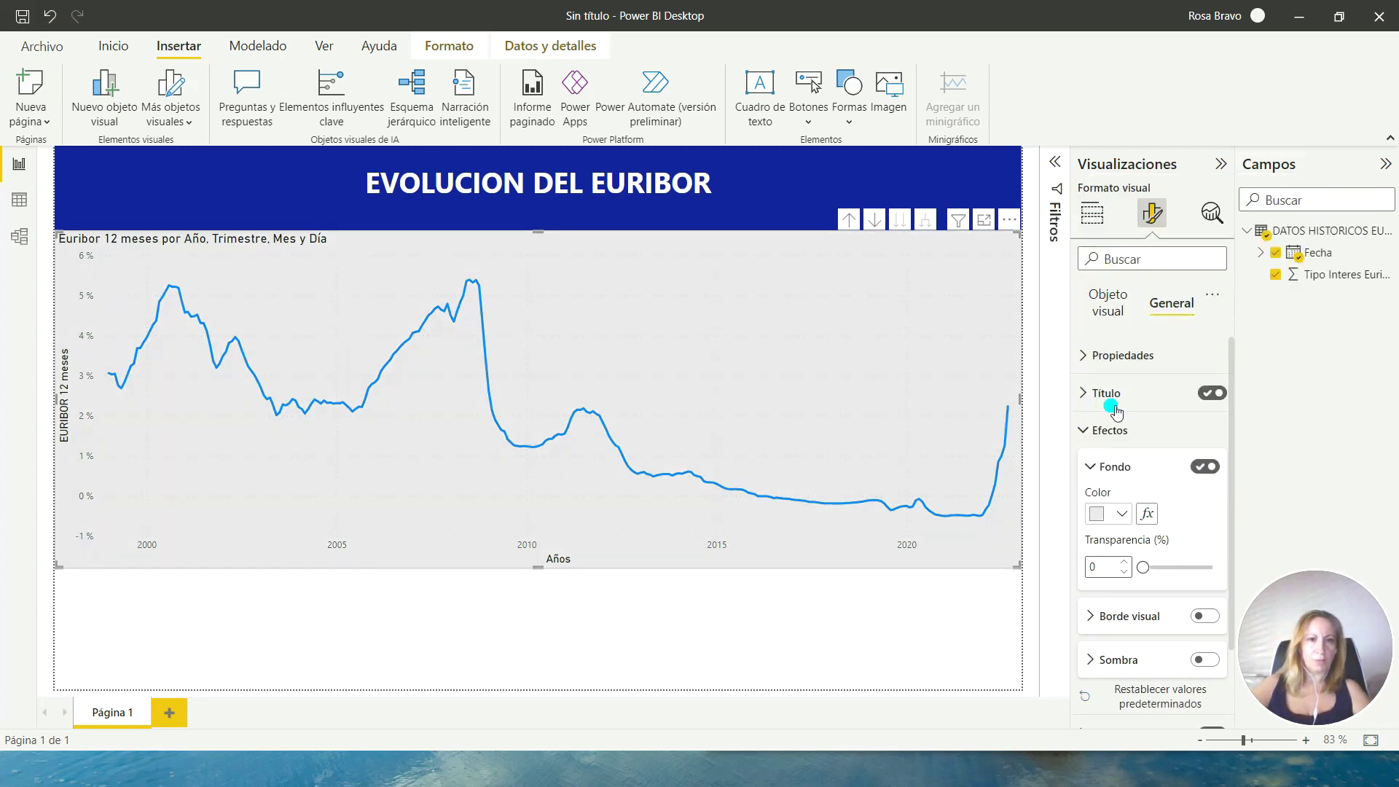
pyautogui.click(1206, 617)
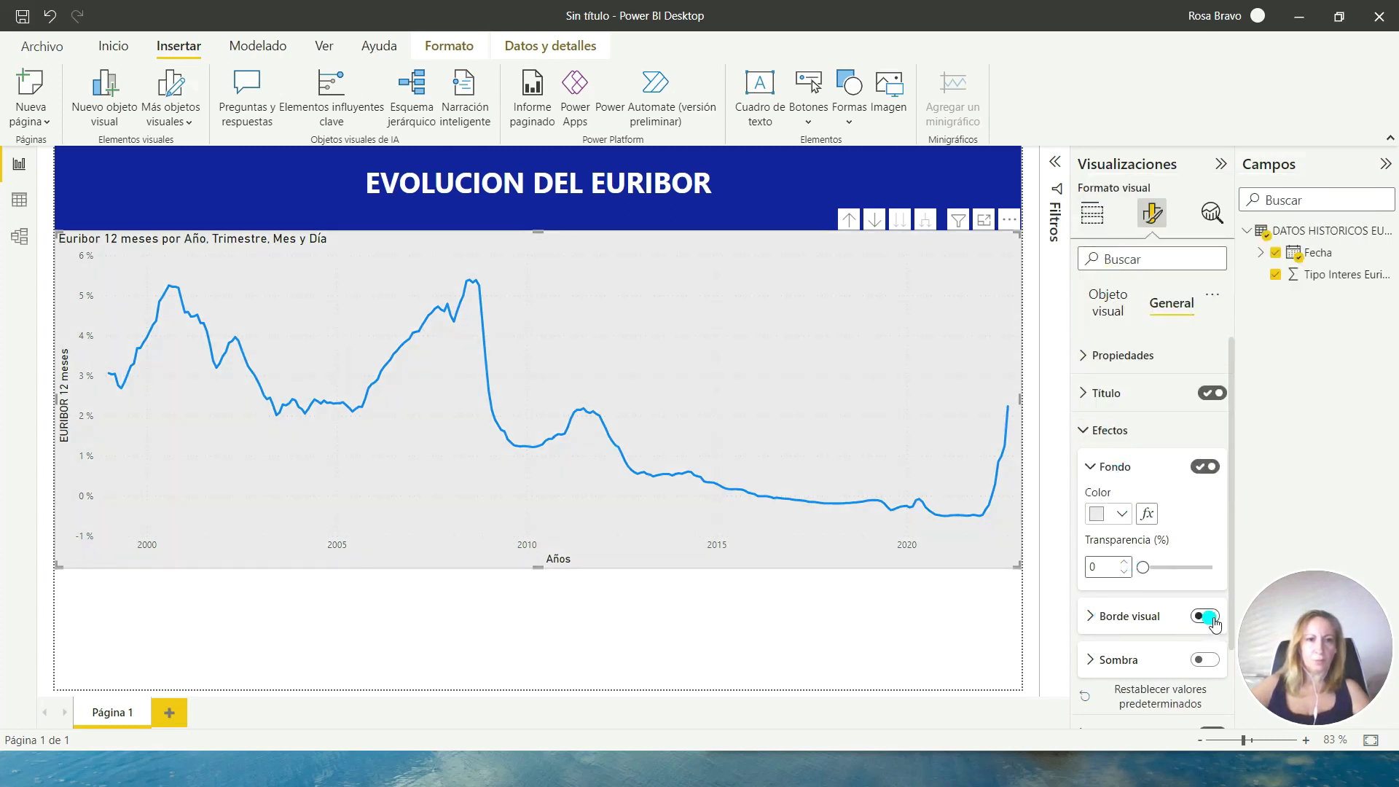
pyautogui.click(1210, 660)
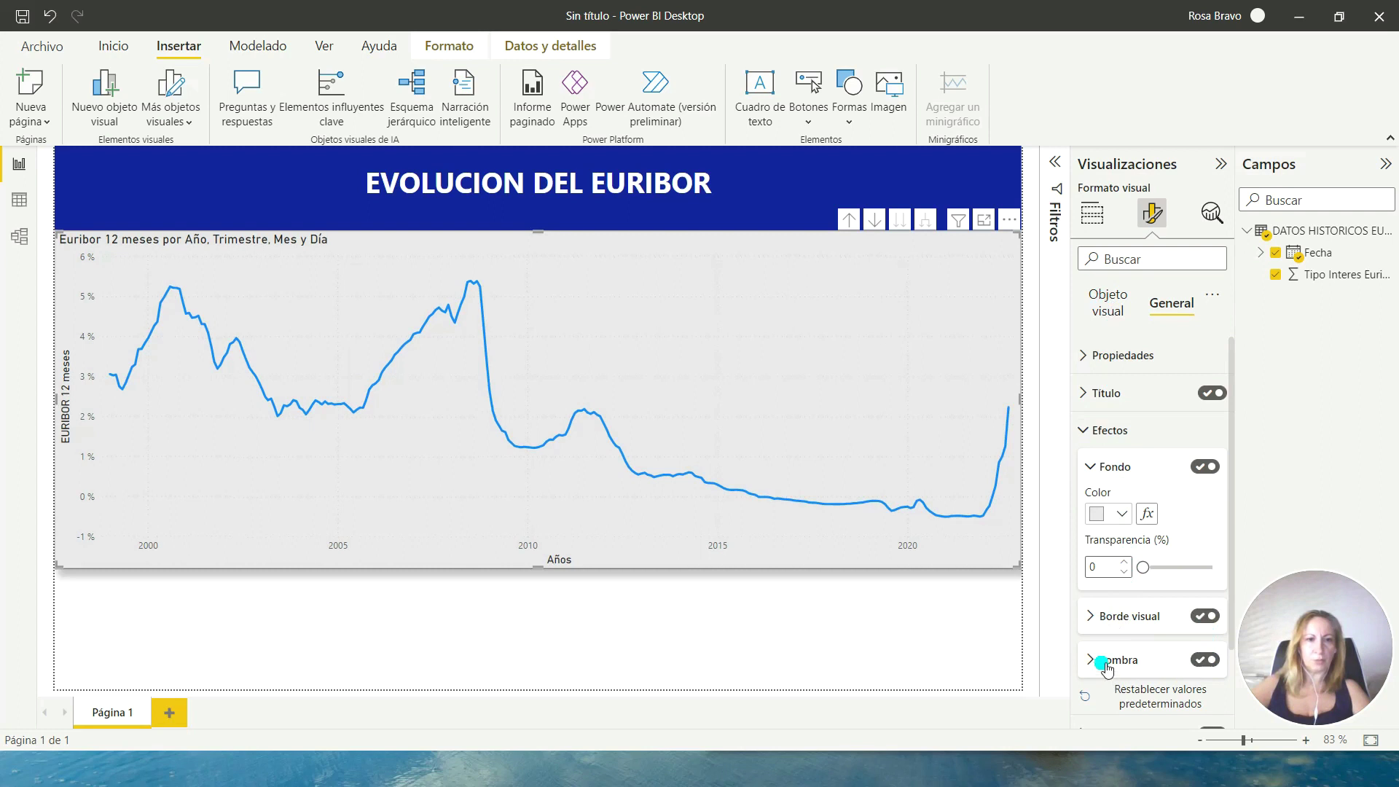
pyautogui.click(1085, 430)
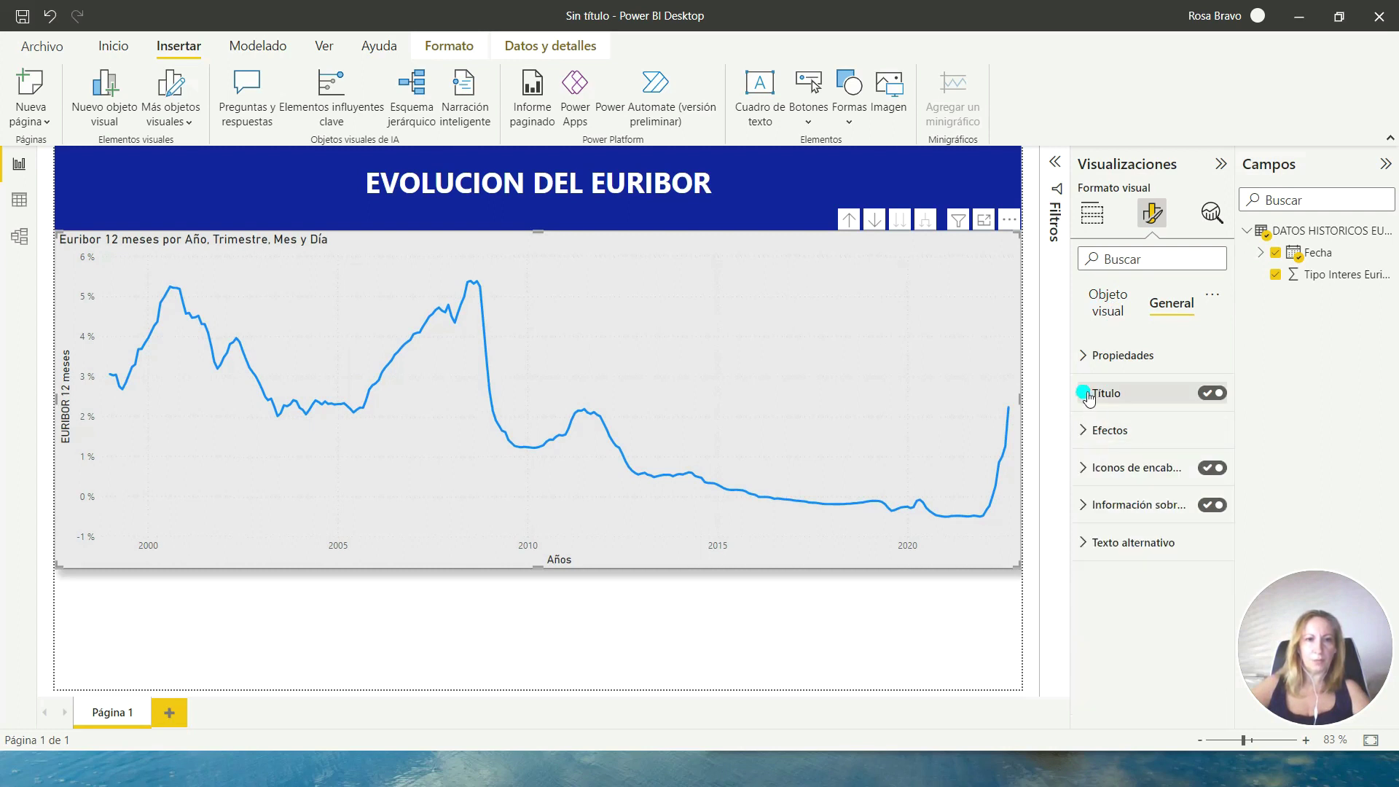
pyautogui.click(1115, 302)
# Turn on Etiquetas de datos for the Euribor line and switch on their Fondo background.
pyautogui.click(1088, 431)
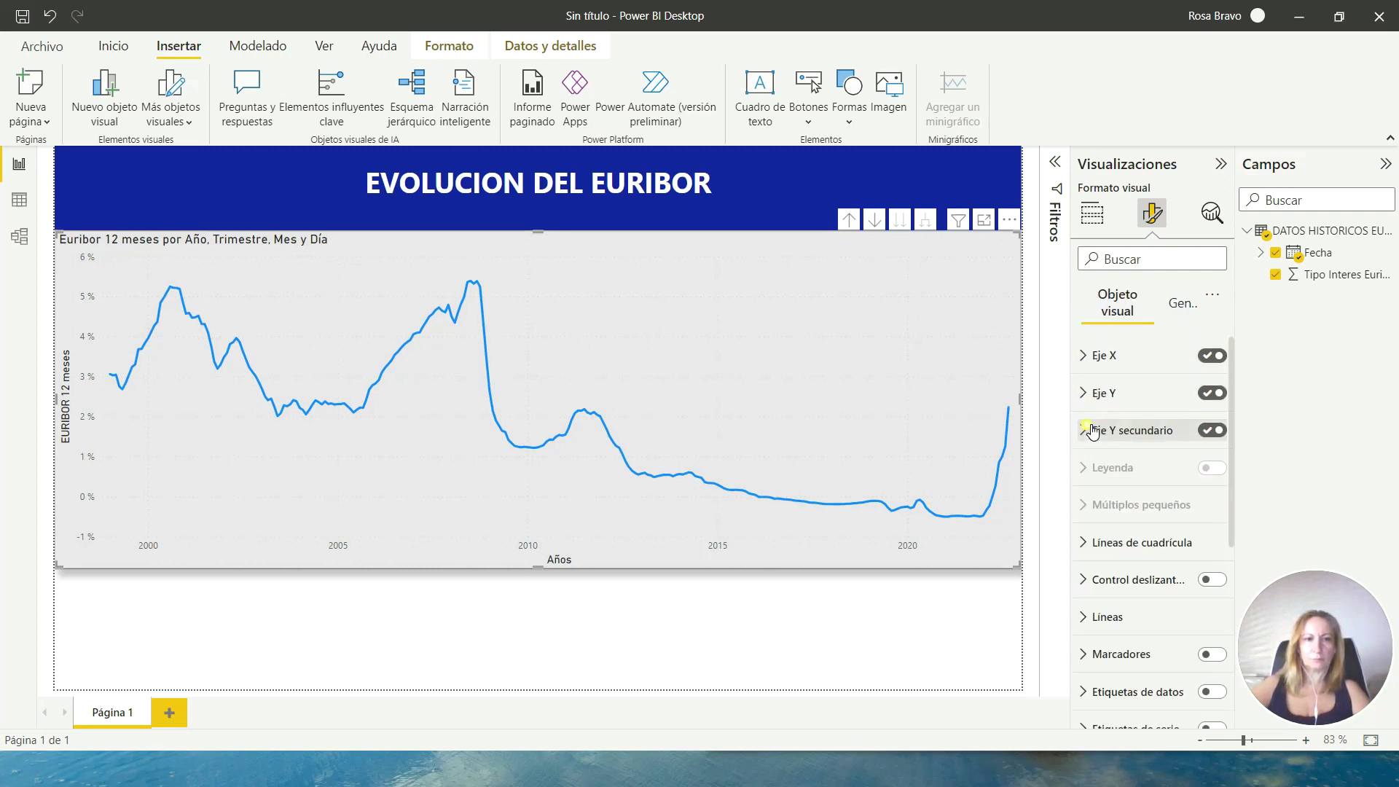
pyautogui.scroll(-2, 1089, 422)
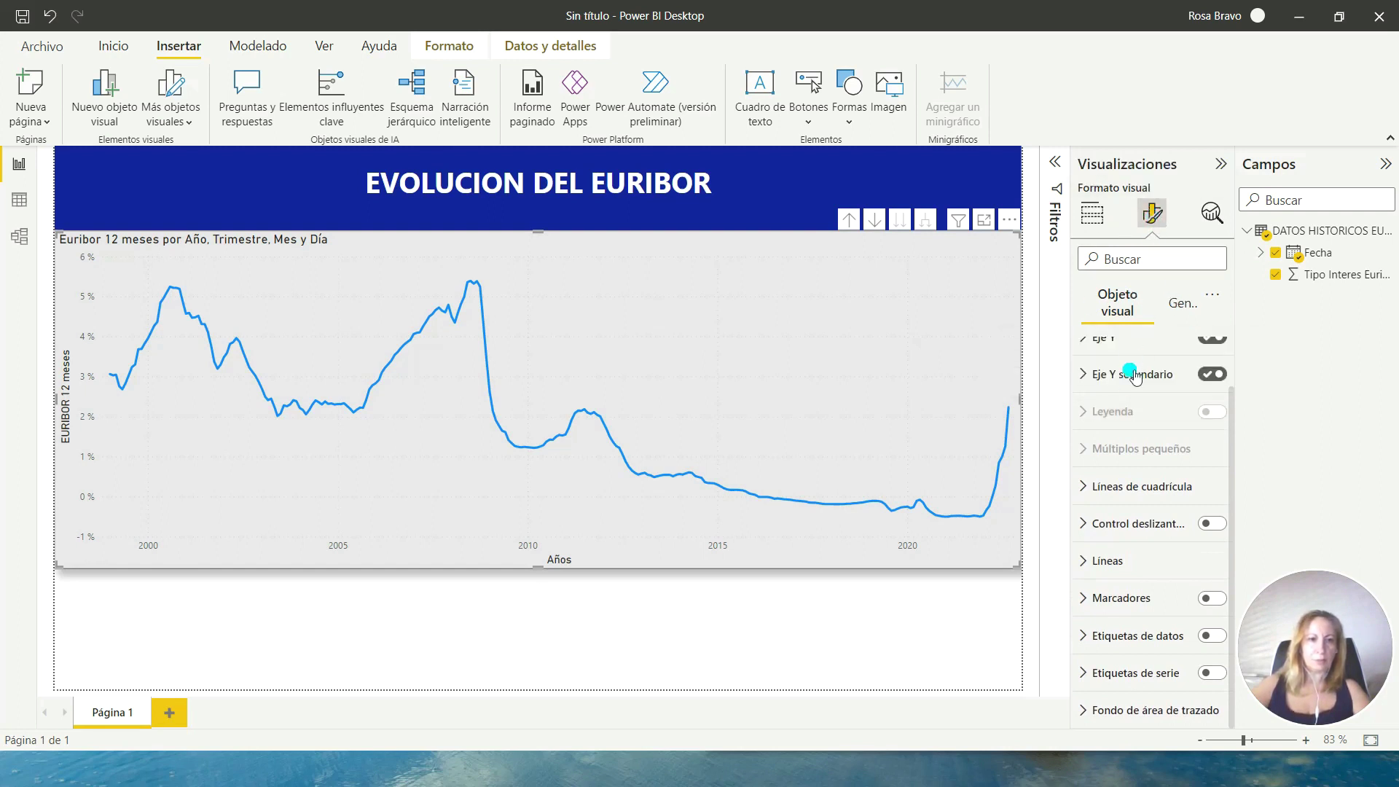
pyautogui.click(1212, 636)
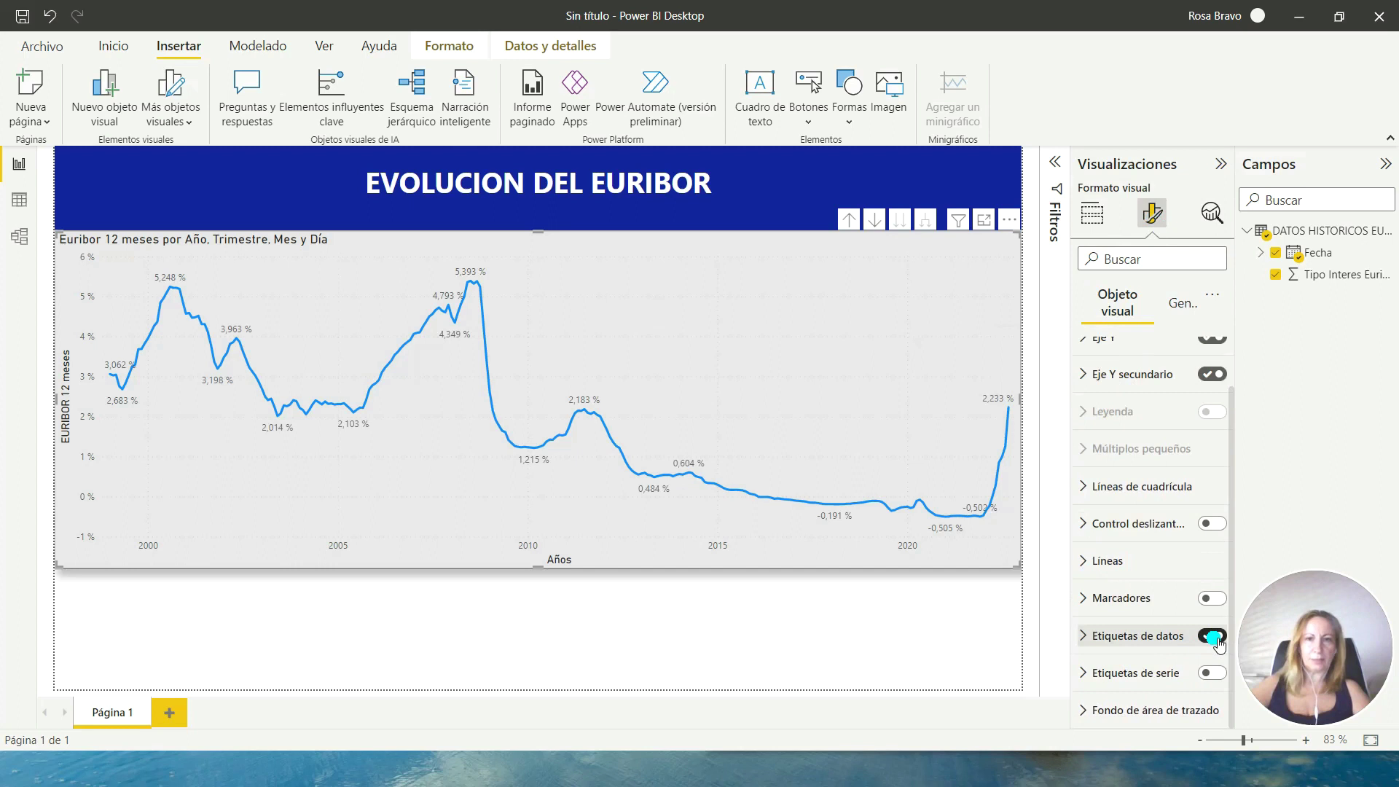
pyautogui.click(1084, 636)
pyautogui.scroll(-3, 1126, 612)
pyautogui.scroll(-1, 1133, 597)
pyautogui.scroll(-2, 1126, 576)
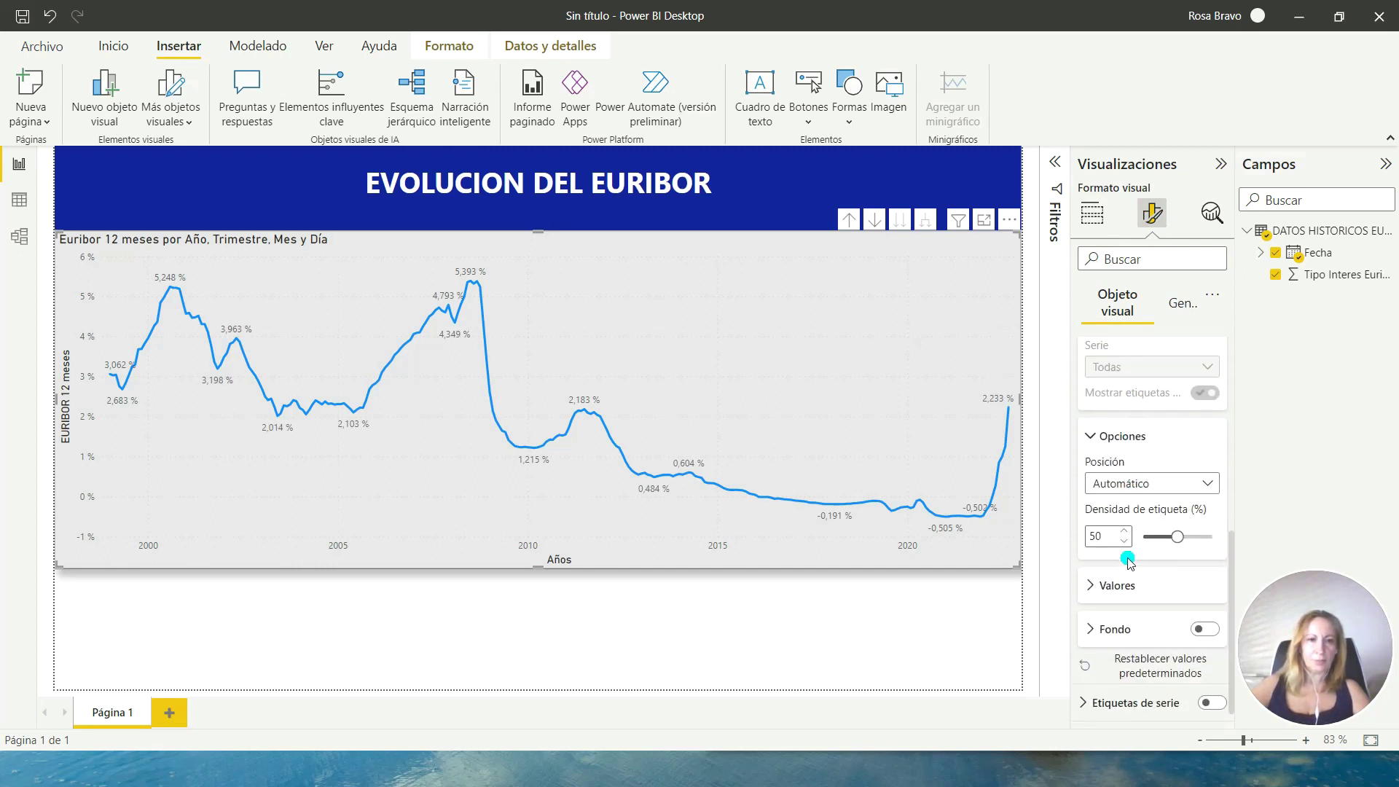
pyautogui.click(1216, 630)
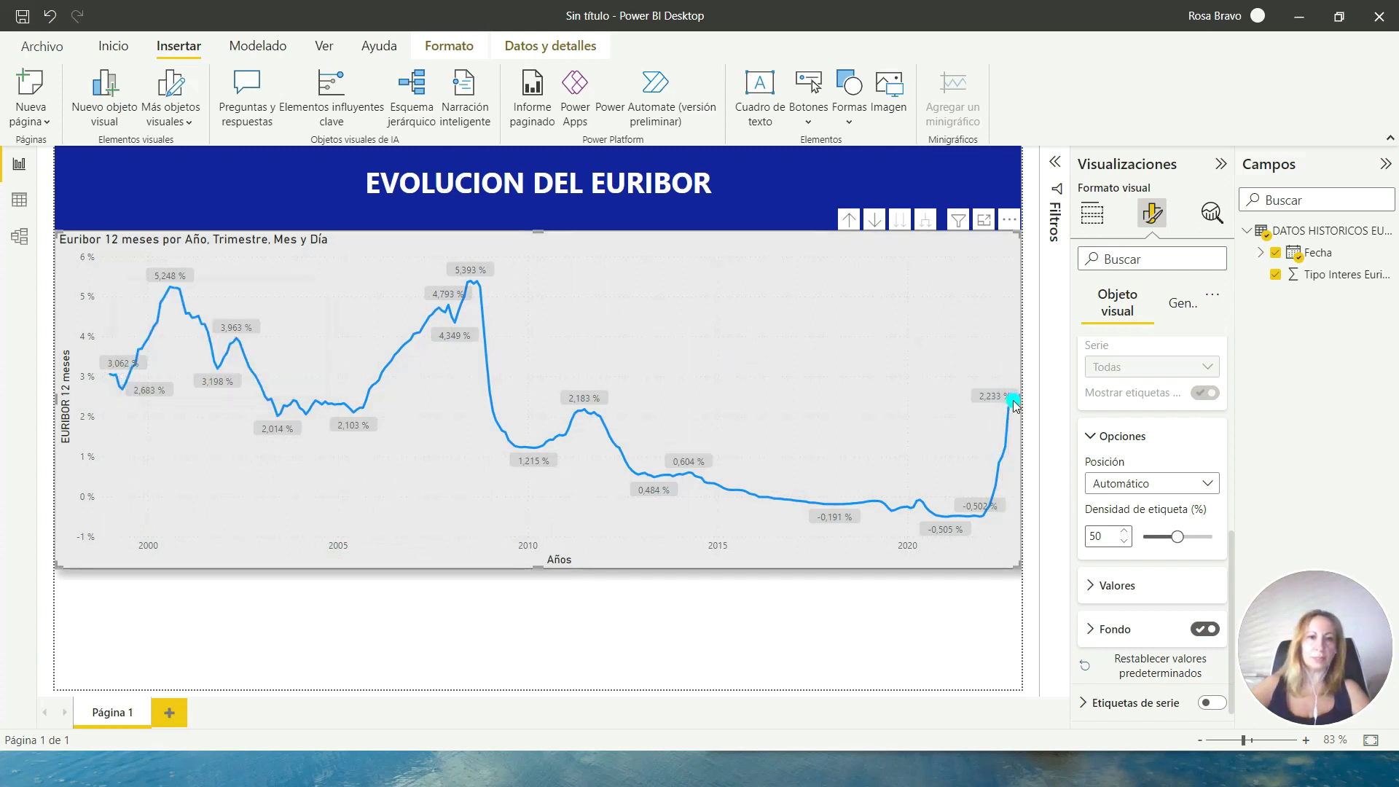
# Search the visuals marketplace for 'time' and add the Timeline Slicer to the report.
pyautogui.click(322, 638)
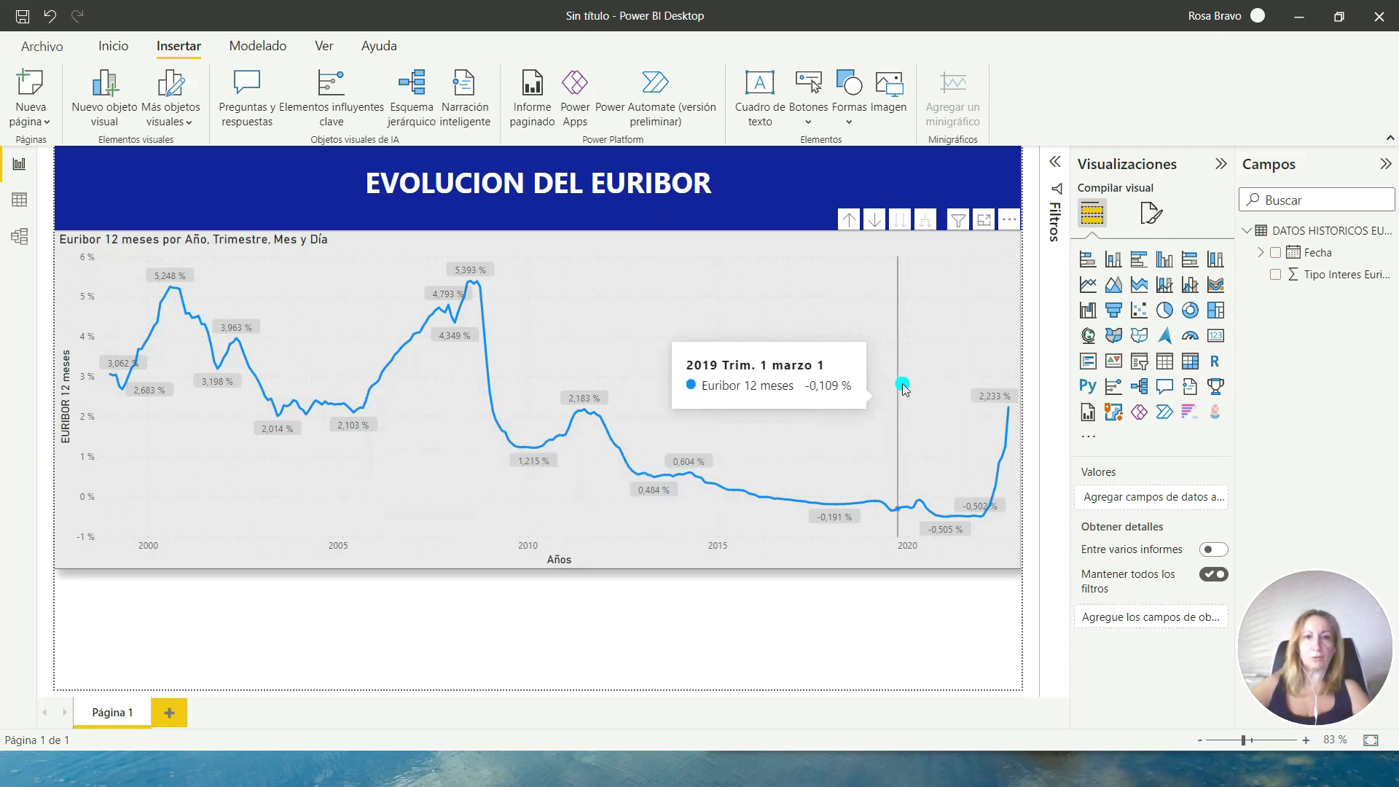
pyautogui.click(1089, 440)
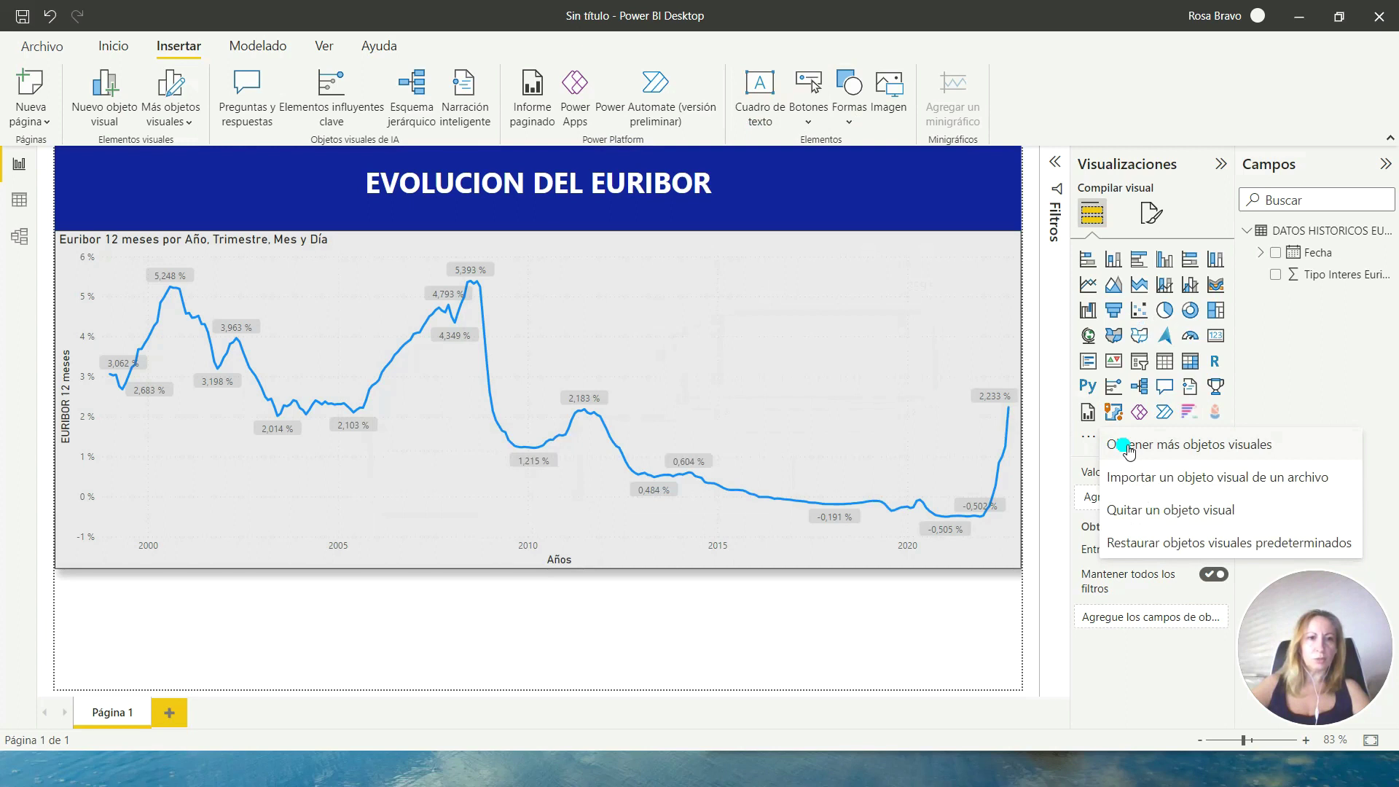
pyautogui.click(1128, 450)
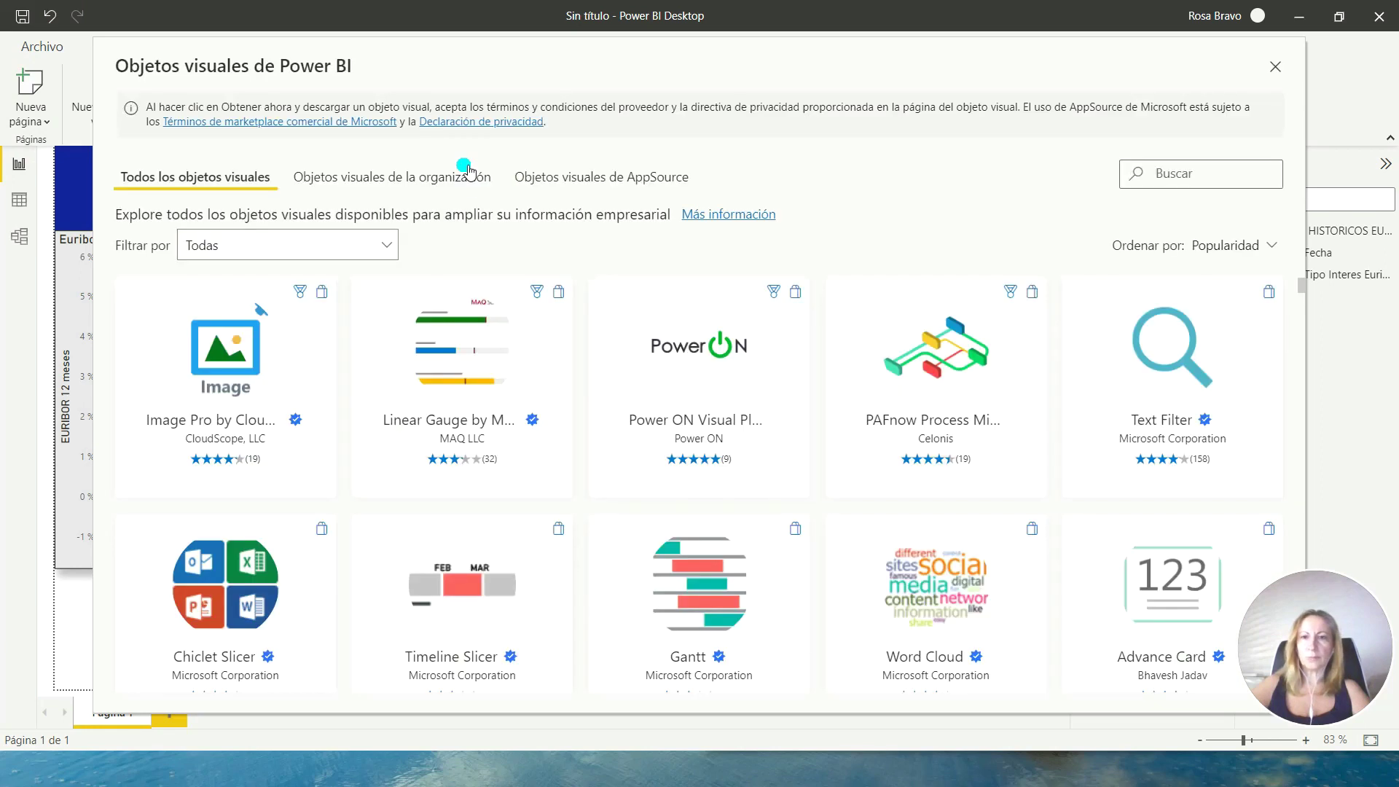
pyautogui.click(223, 252)
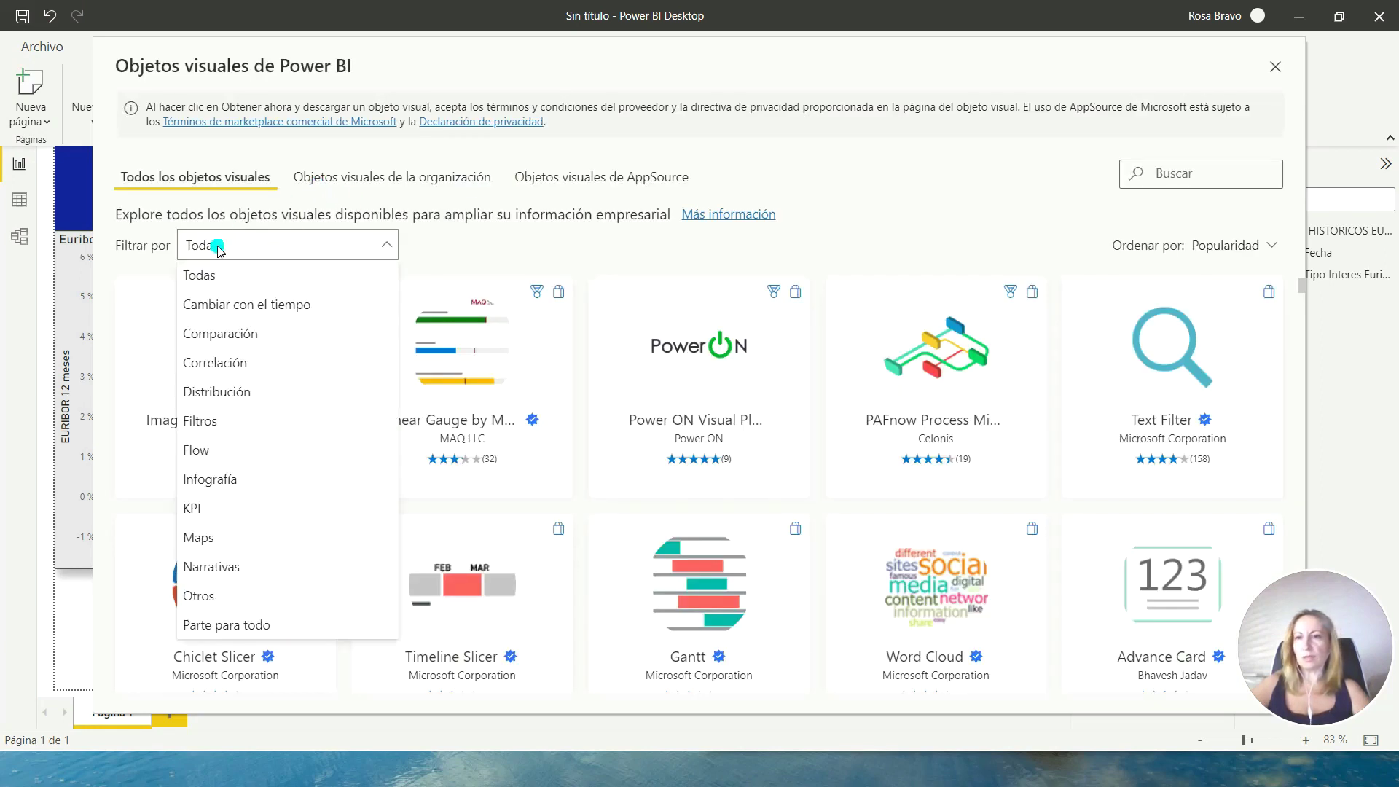
pyautogui.click(209, 247)
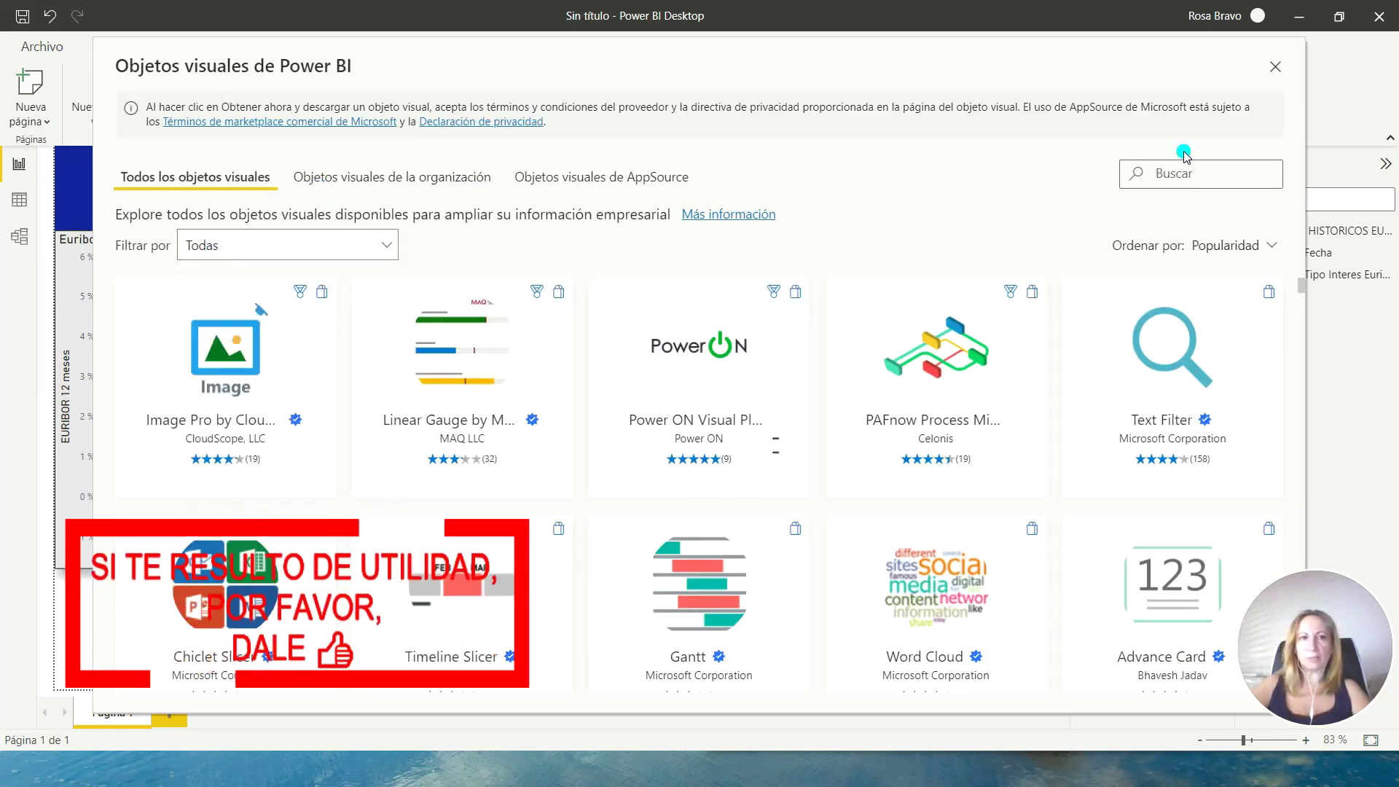
pyautogui.click(1171, 174)
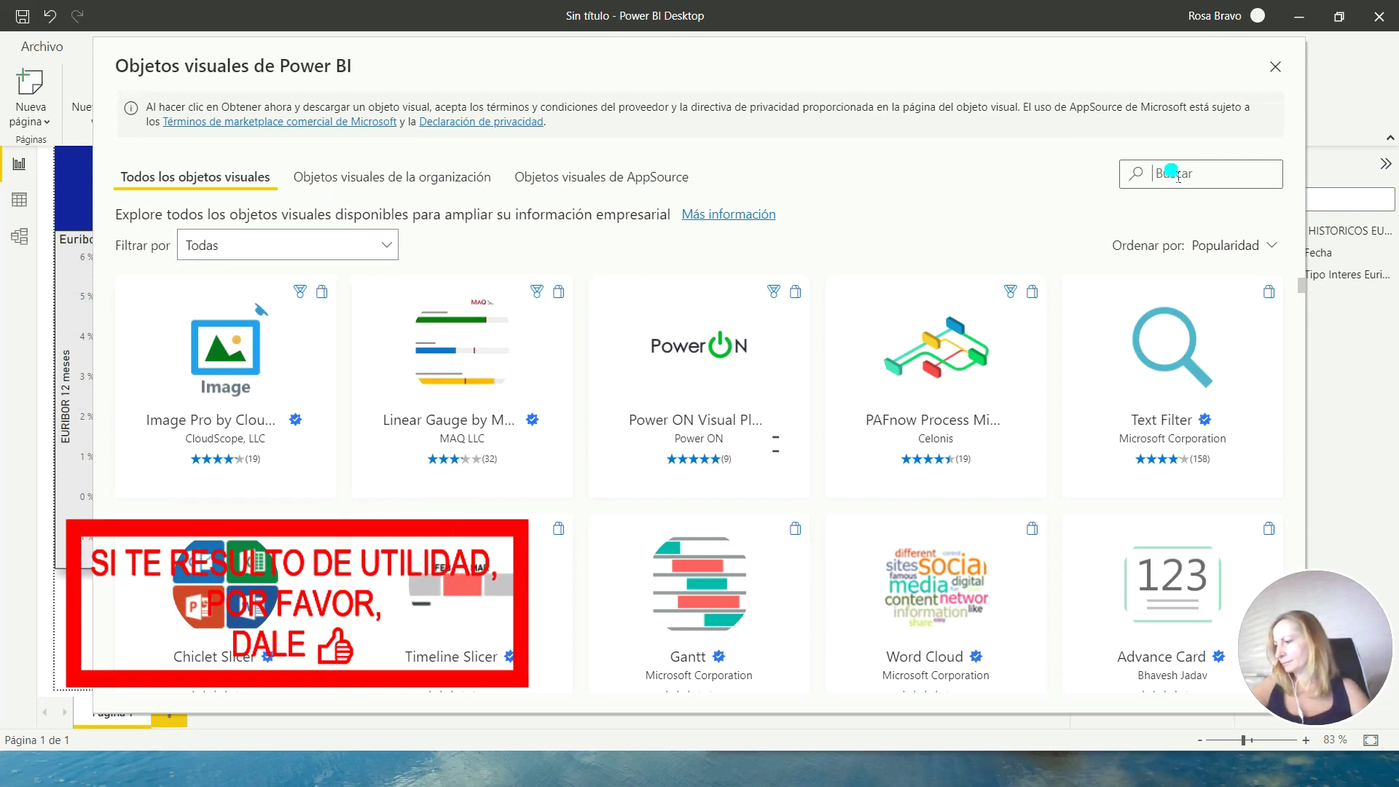
pyautogui.write('time')
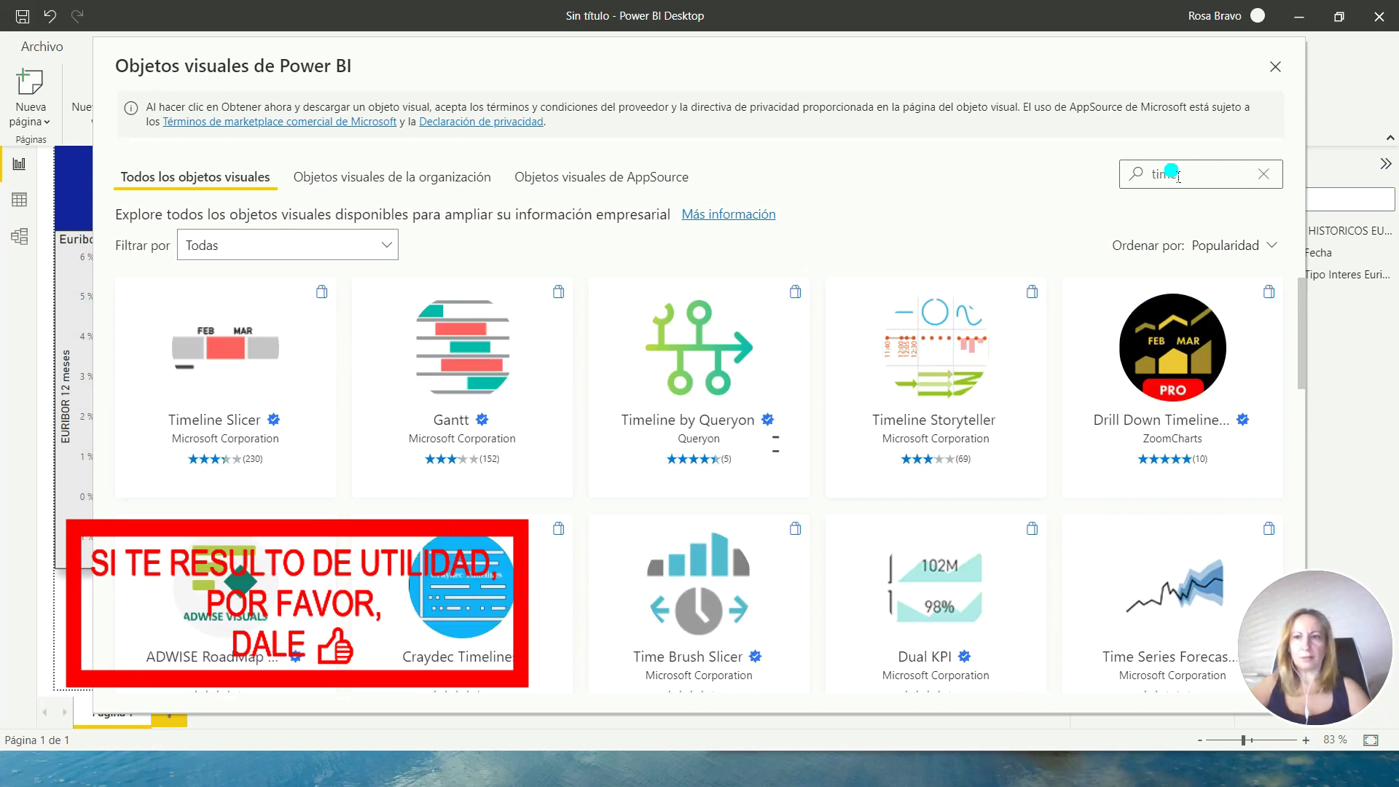
pyautogui.moveTo(226, 372)
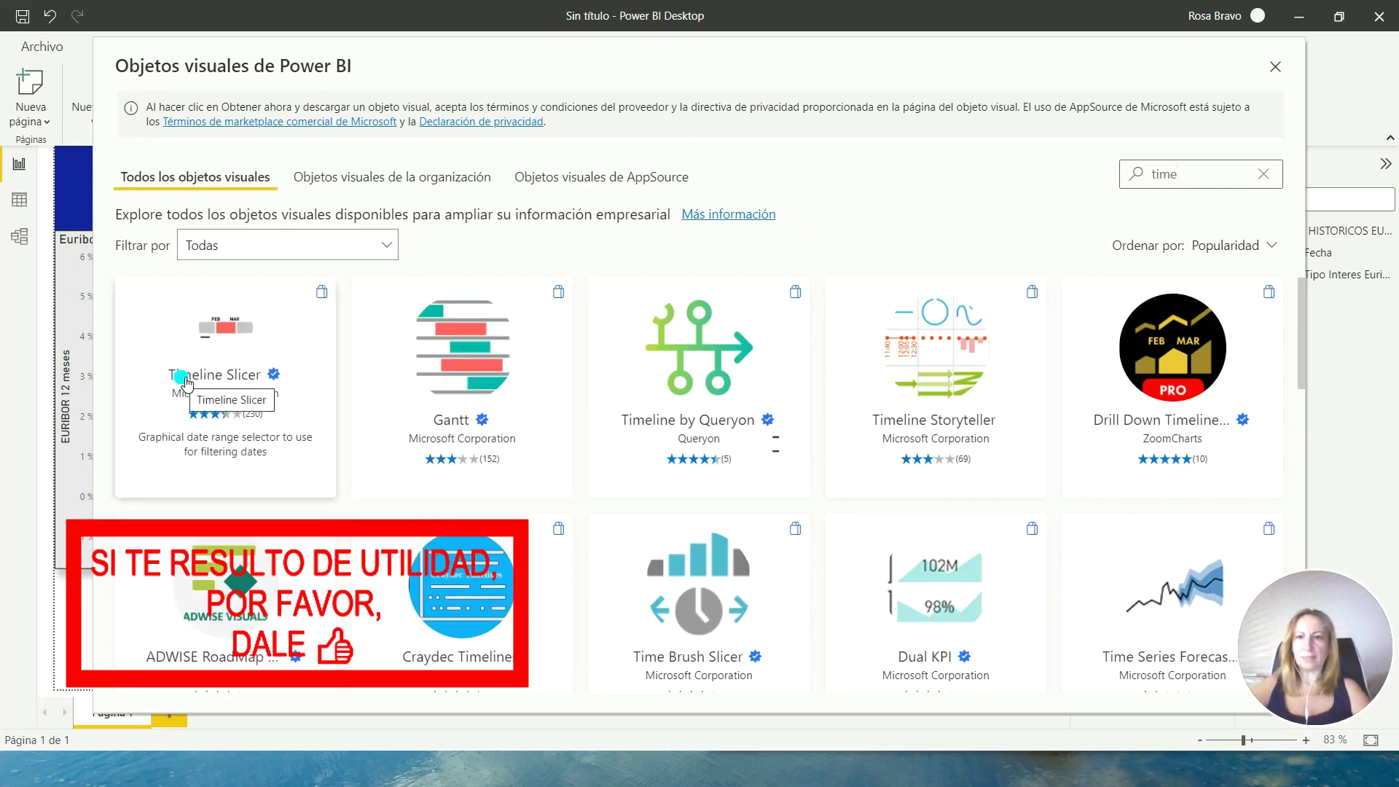
pyautogui.click(235, 364)
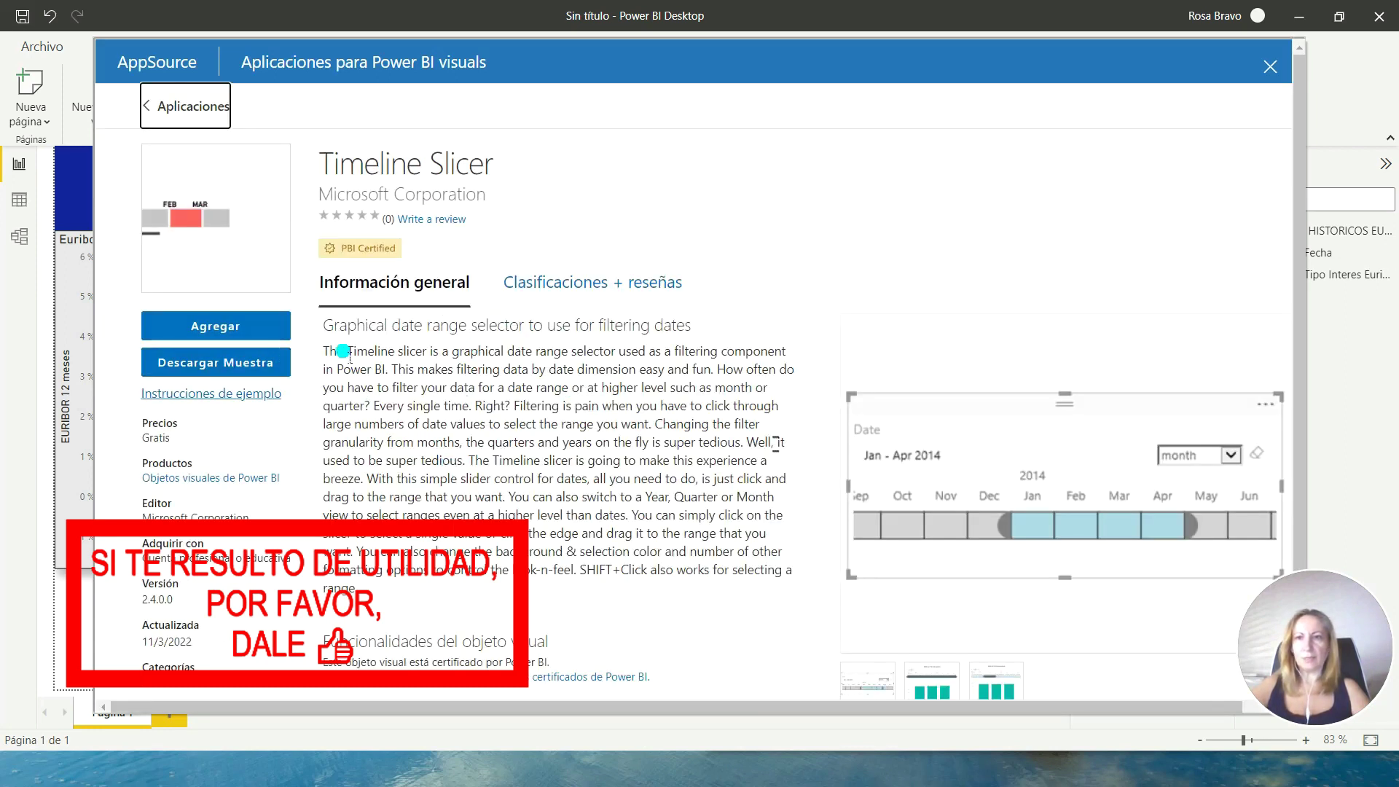
pyautogui.click(212, 333)
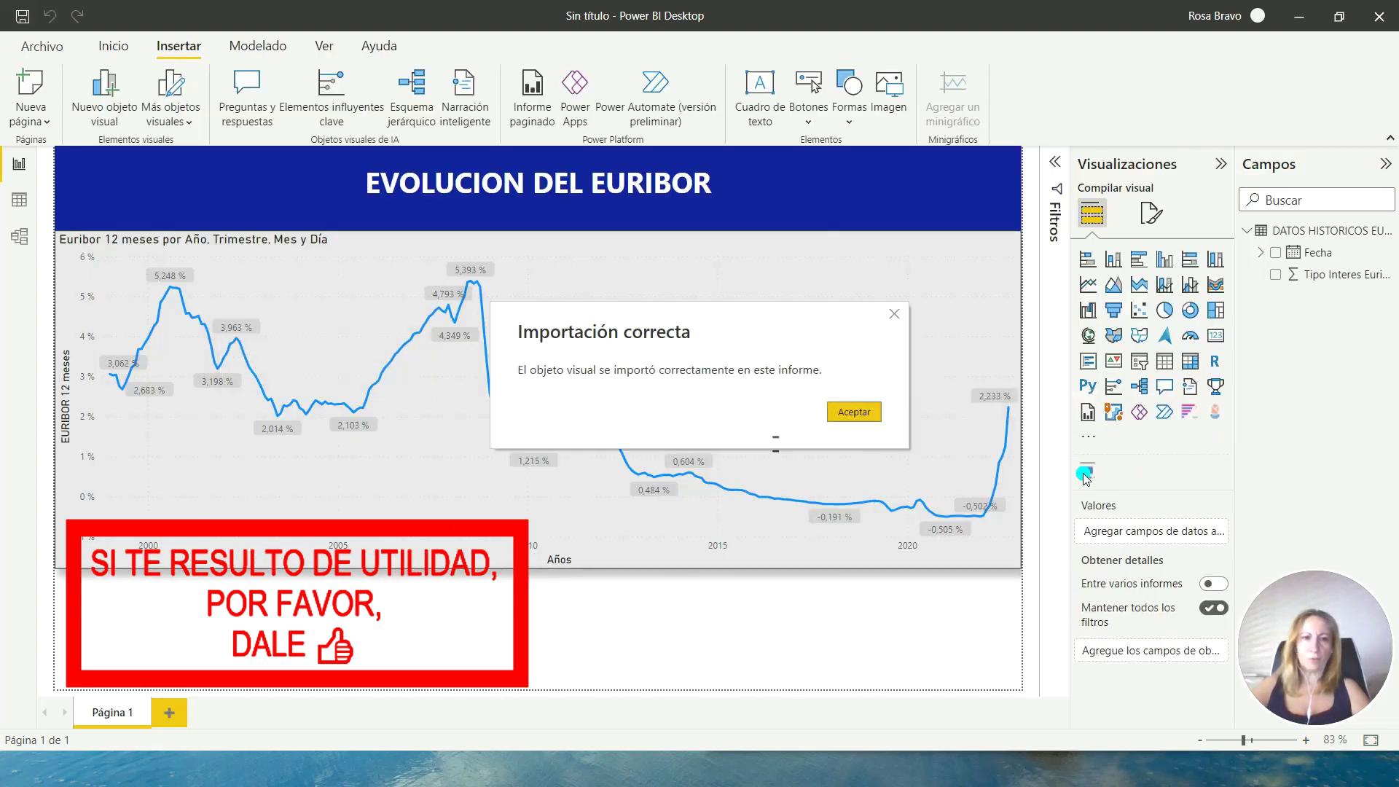
# Place a Timeline Slicer below the chart, make it taller, and feed it the Fecha field.
pyautogui.click(854, 411)
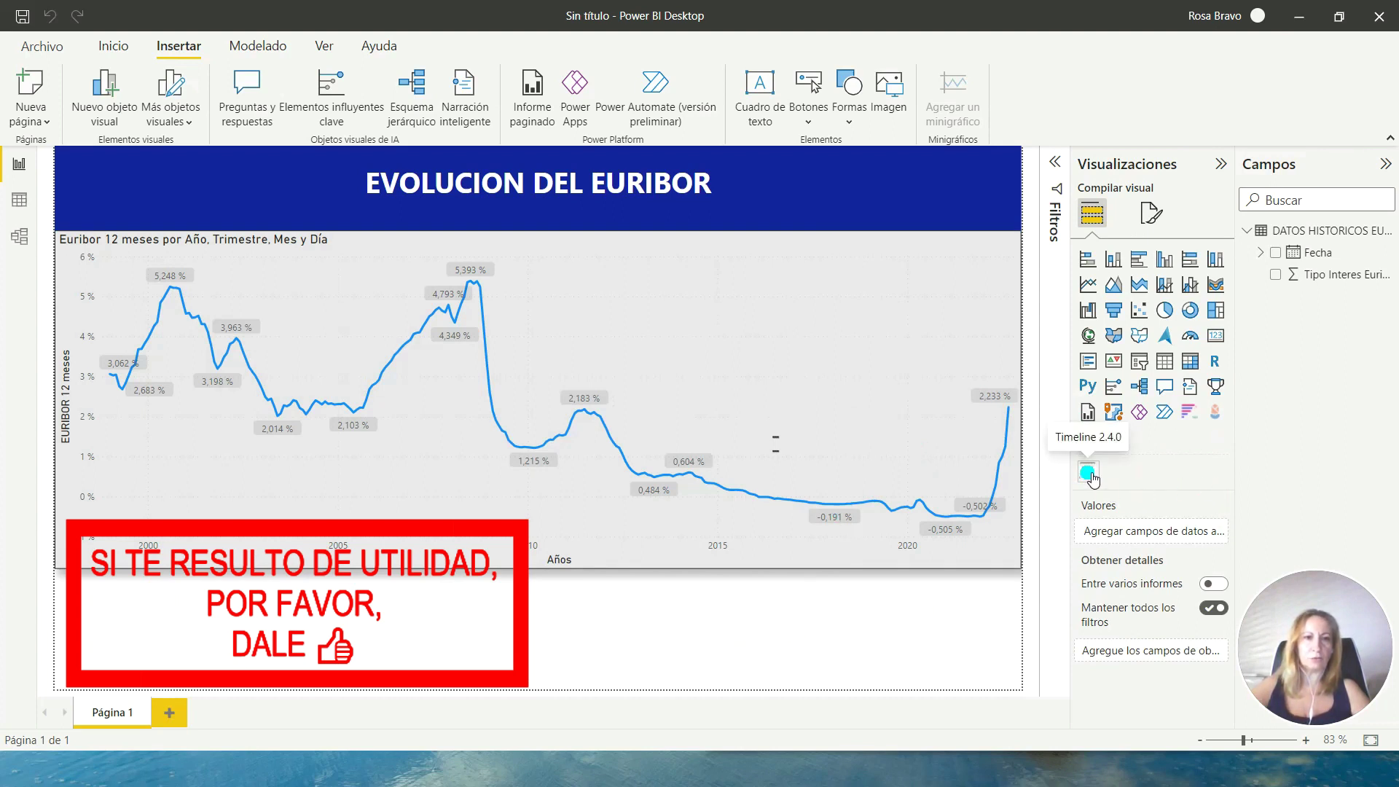
pyautogui.click(1090, 474)
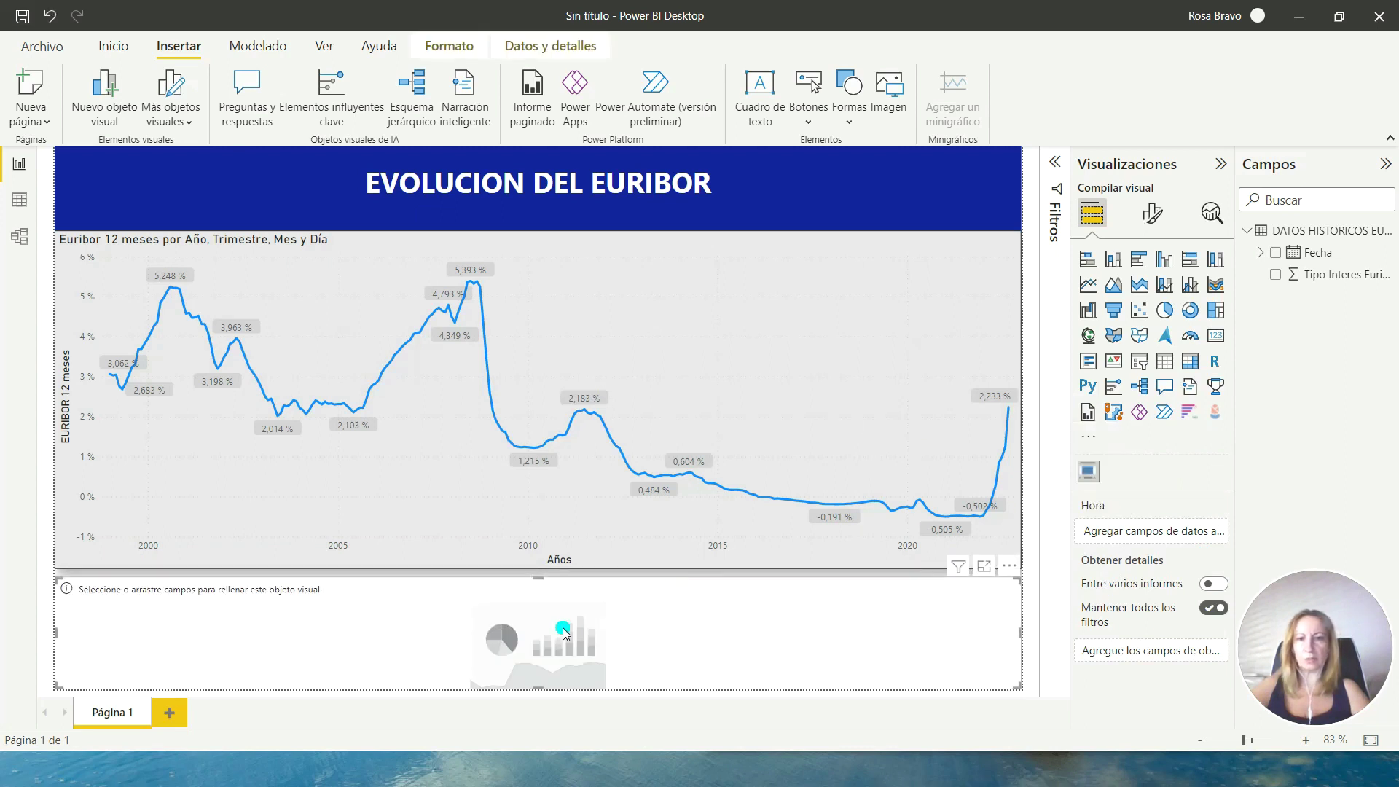
pyautogui.moveTo(541, 580); pyautogui.dragTo(541, 571)
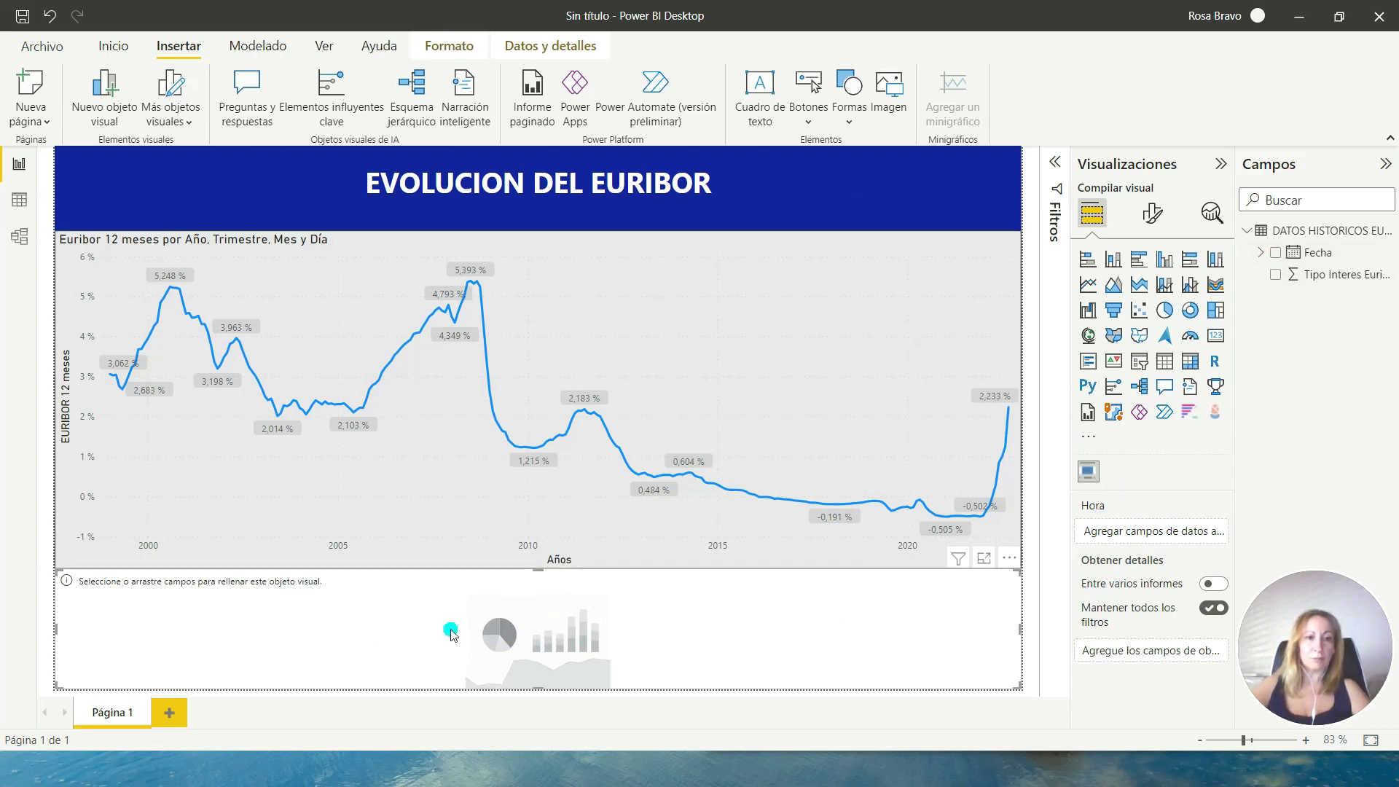
pyautogui.moveTo(1319, 252)
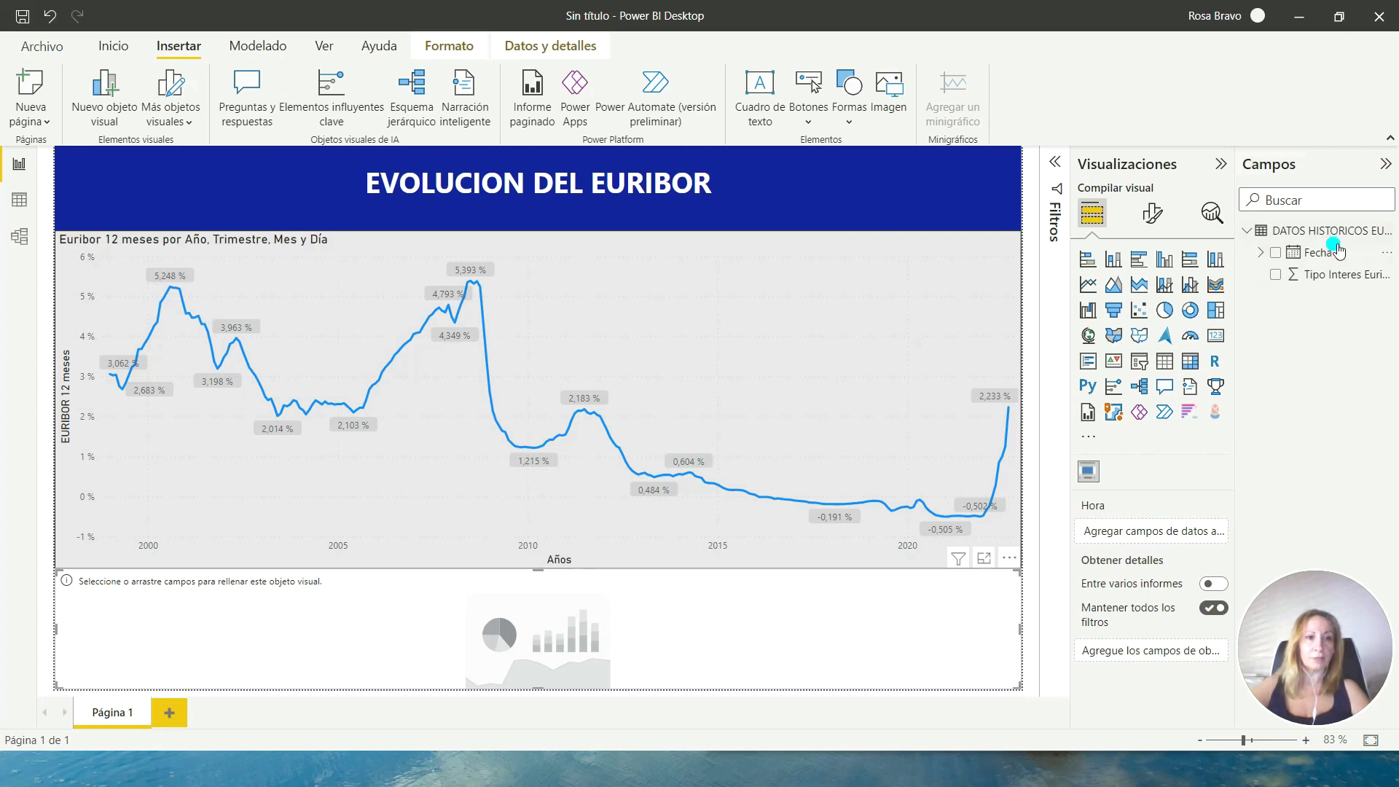
pyautogui.moveTo(1325, 252); pyautogui.dragTo(1157, 534)
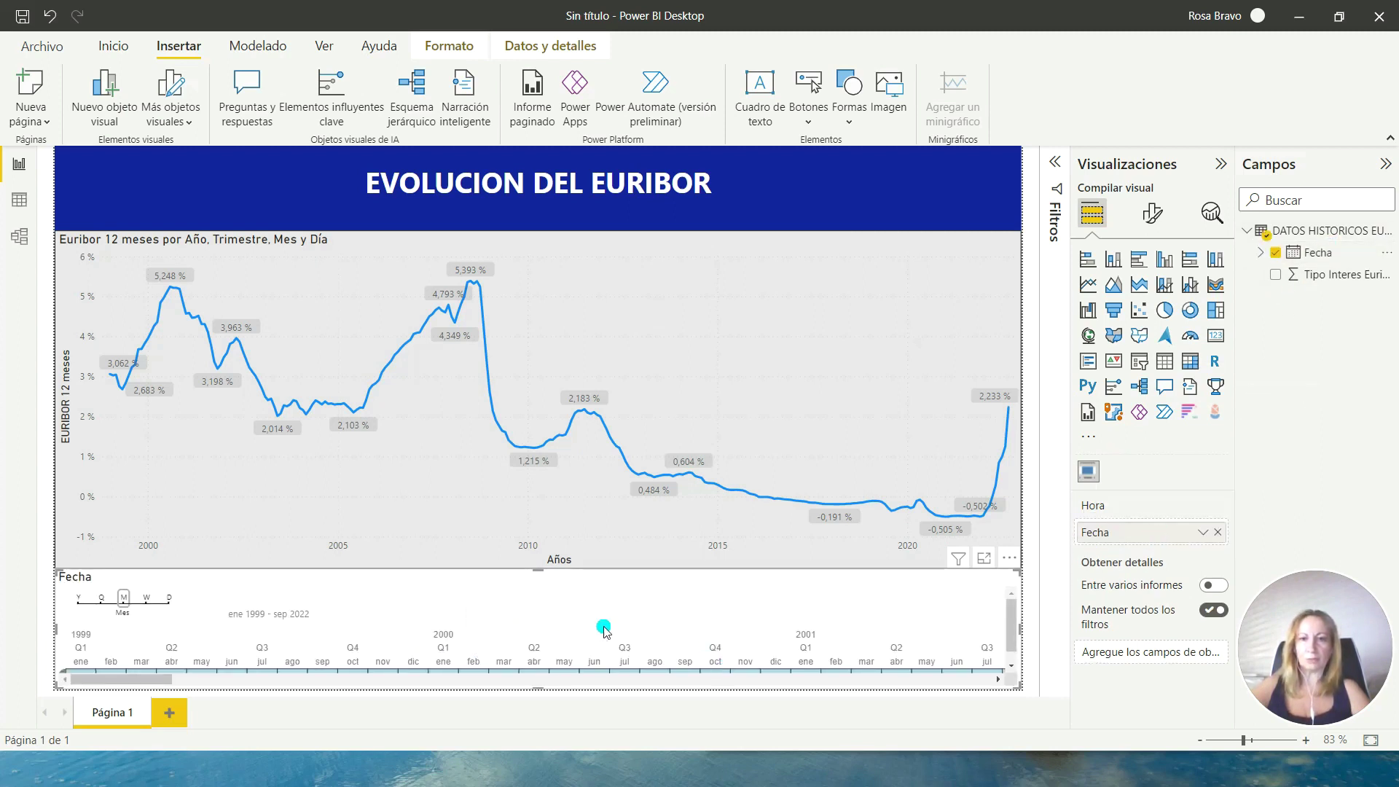
# Shorten the Euribor chart to make room and show the timeline in whole years.
pyautogui.click(619, 233)
pyautogui.click(532, 577)
pyautogui.moveTo(541, 570); pyautogui.dragTo(540, 546)
pyautogui.click(540, 568)
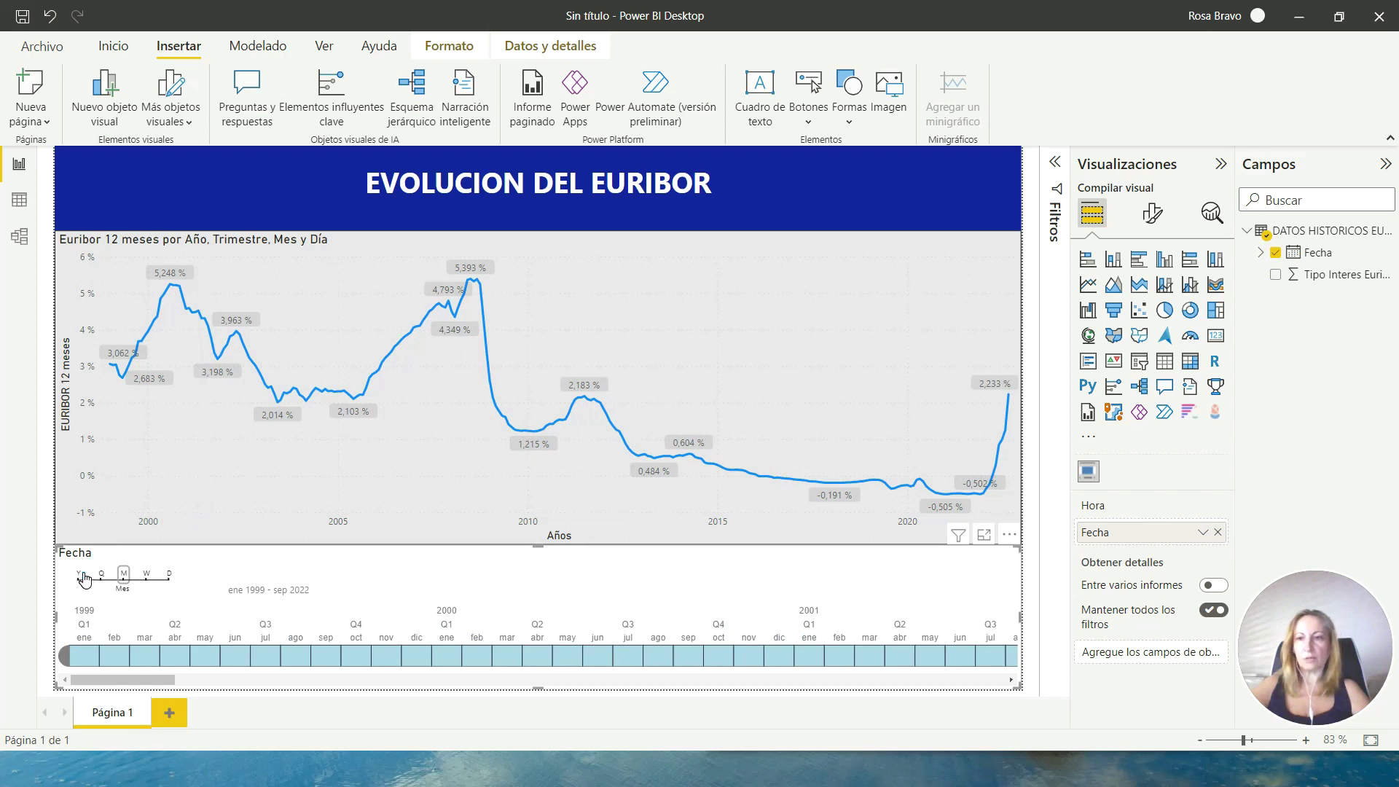
pyautogui.click(79, 574)
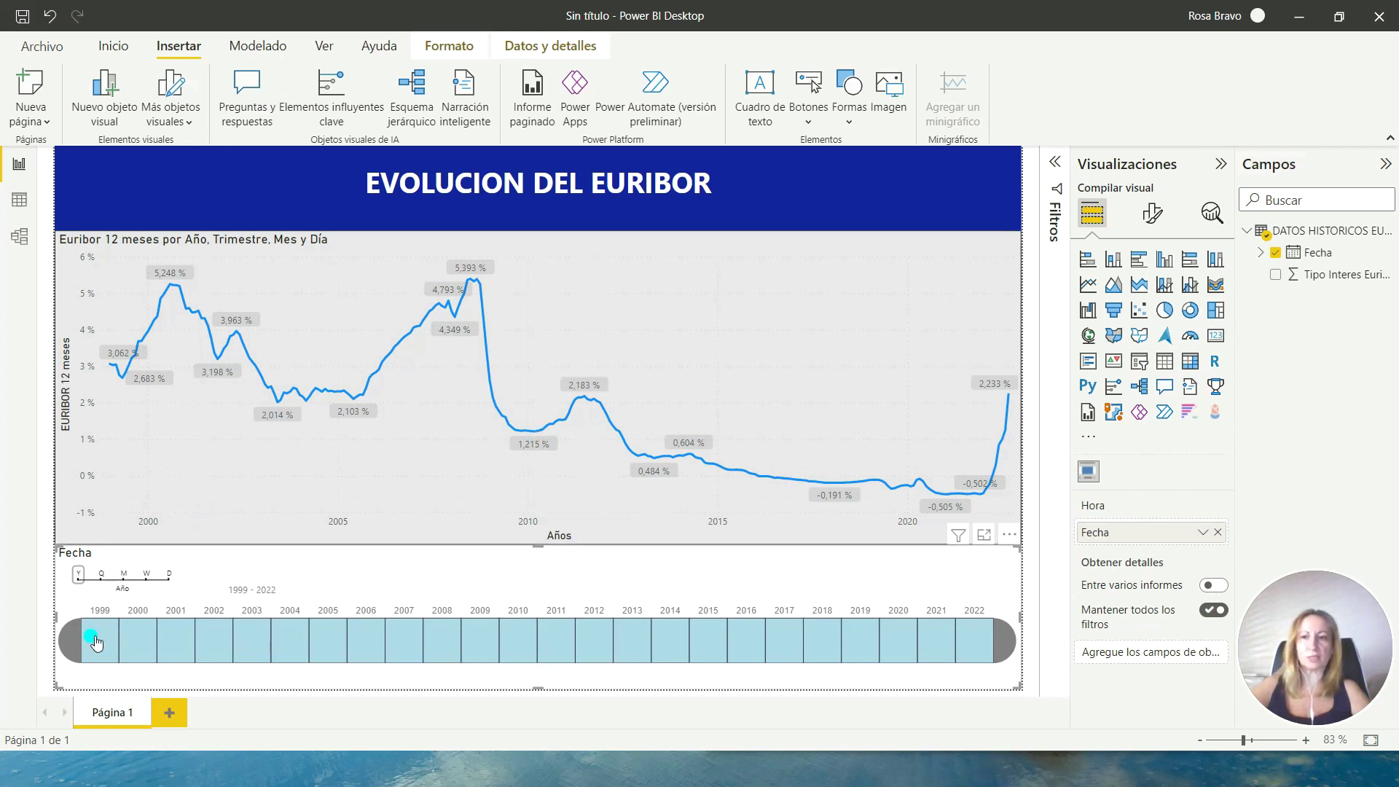
# Try several year ranges, then select 1999–2022 and set the timeline granularity to months.
pyautogui.moveTo(82, 636); pyautogui.dragTo(691, 620)
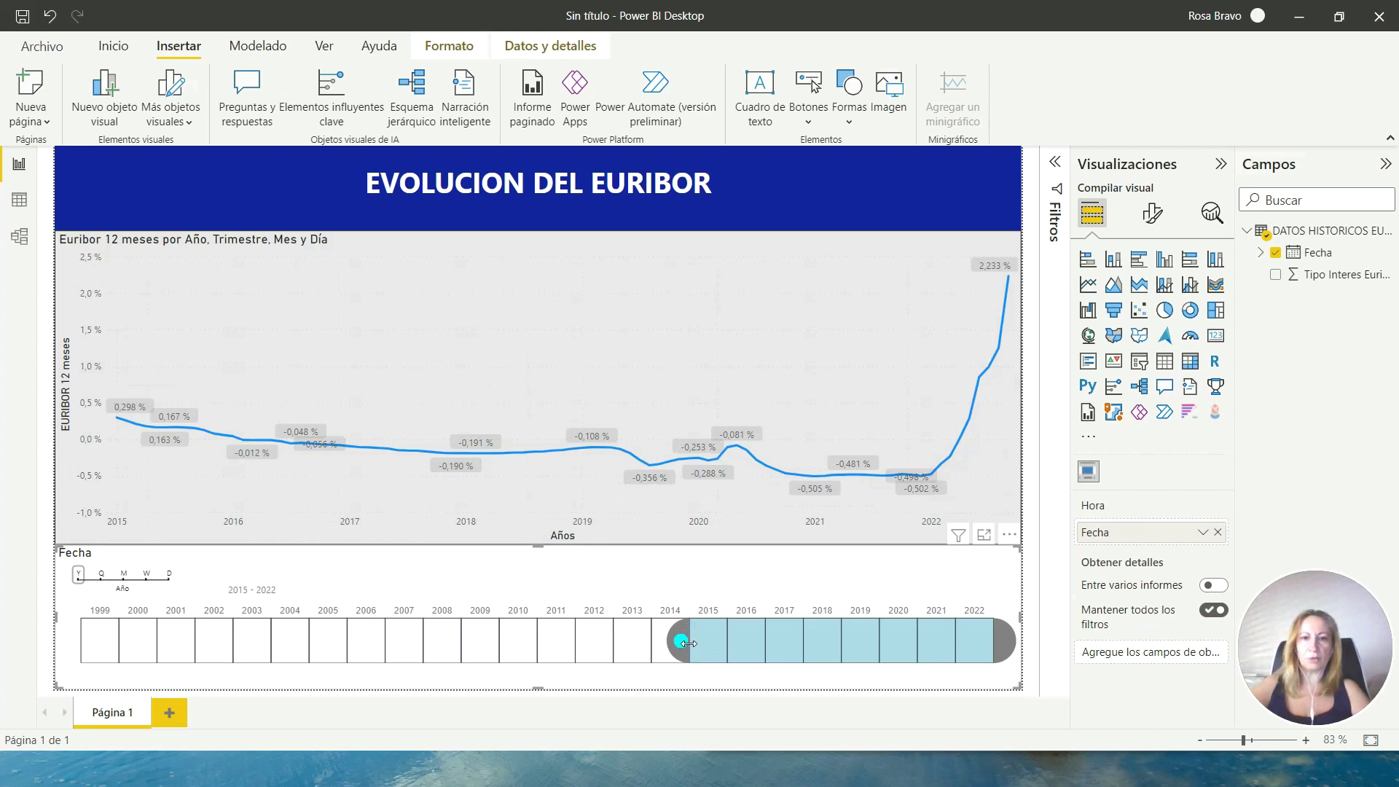
pyautogui.moveTo(694, 644); pyautogui.dragTo(967, 645)
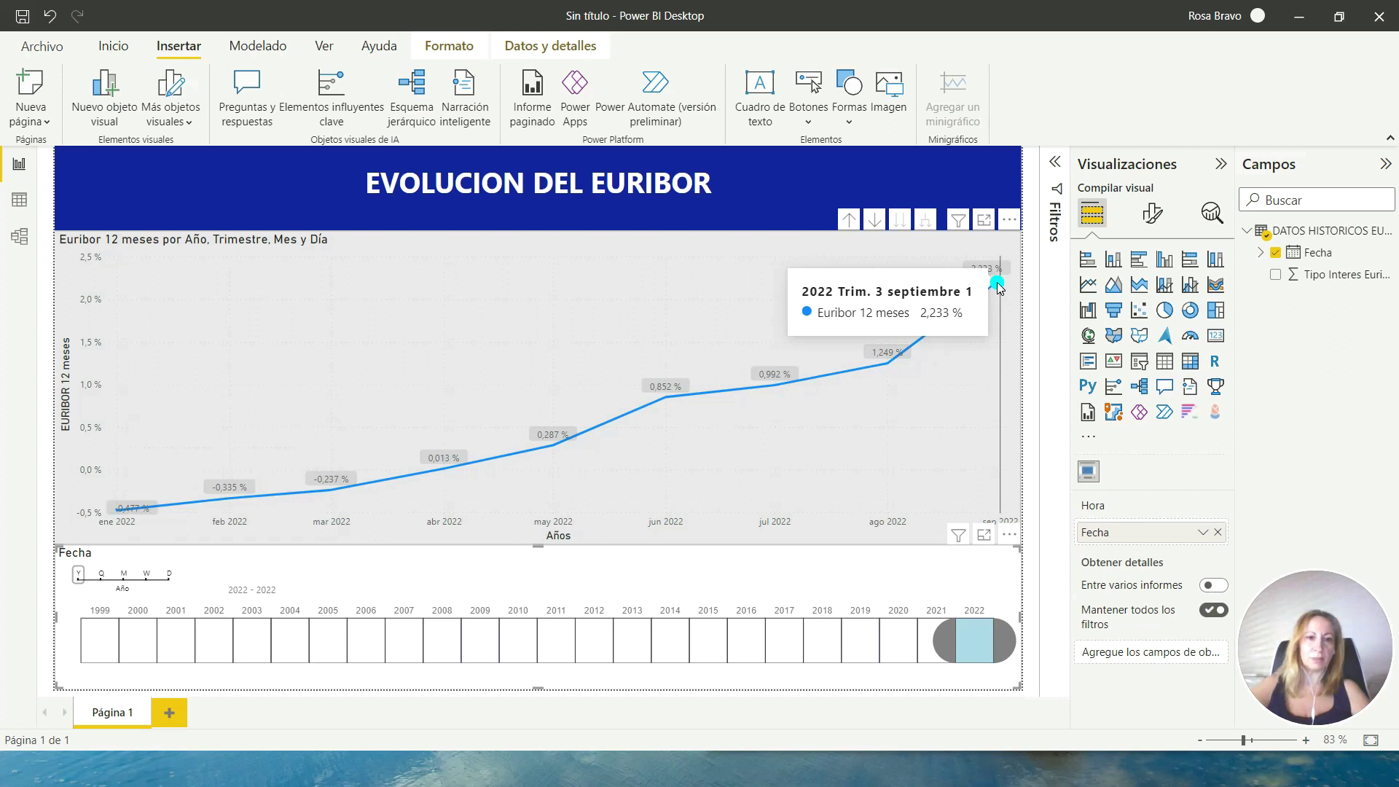
pyautogui.moveTo(949, 639); pyautogui.dragTo(822, 670)
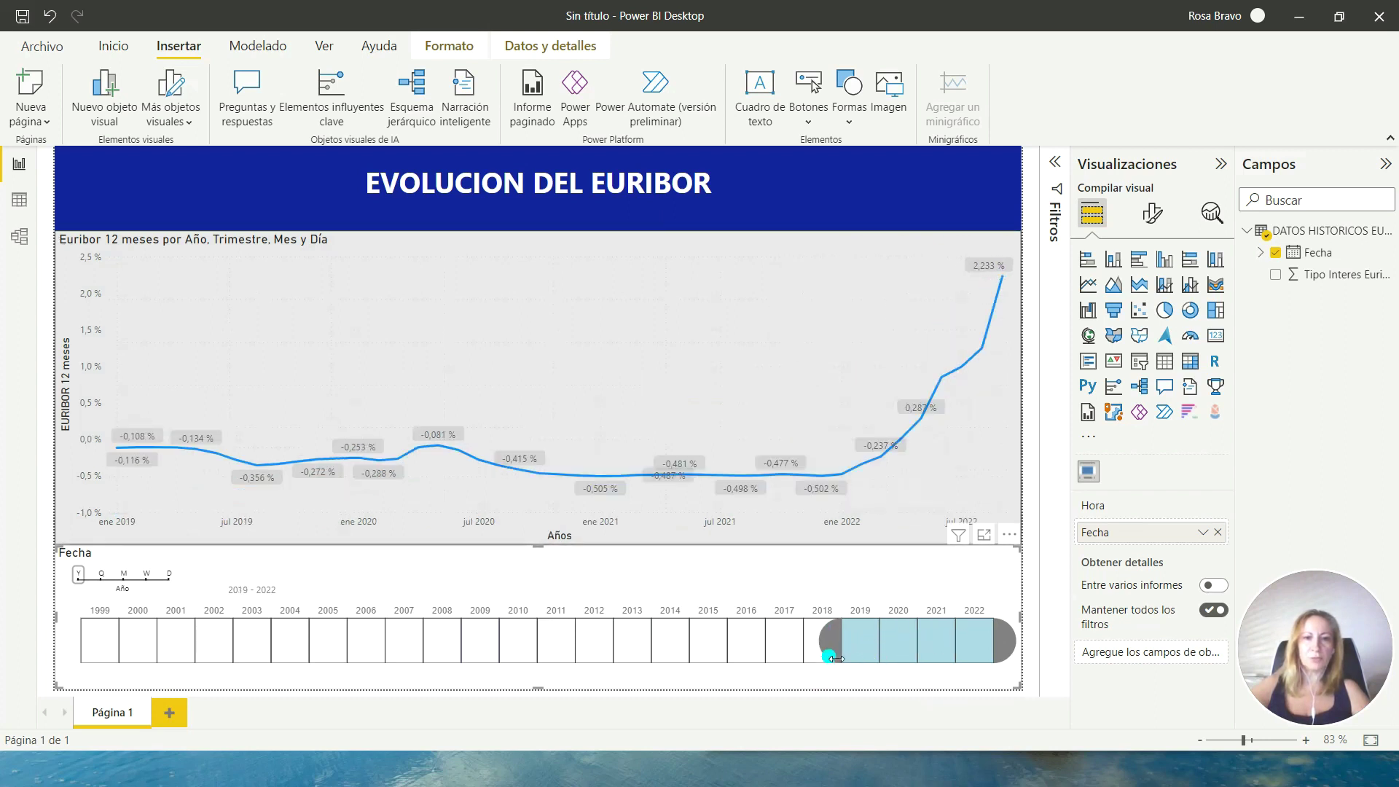
pyautogui.moveTo(836, 658); pyautogui.dragTo(448, 645)
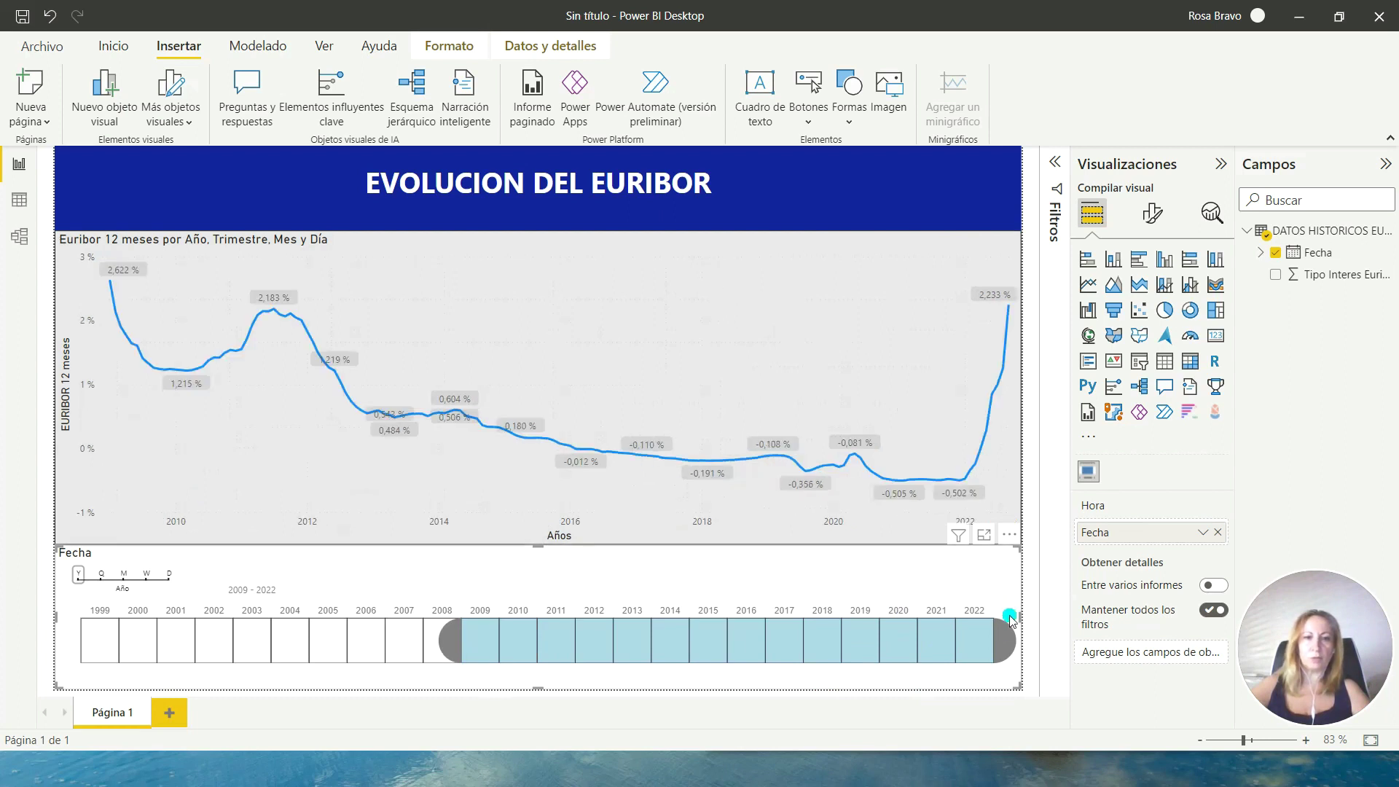
pyautogui.moveTo(921, 647); pyautogui.dragTo(617, 663)
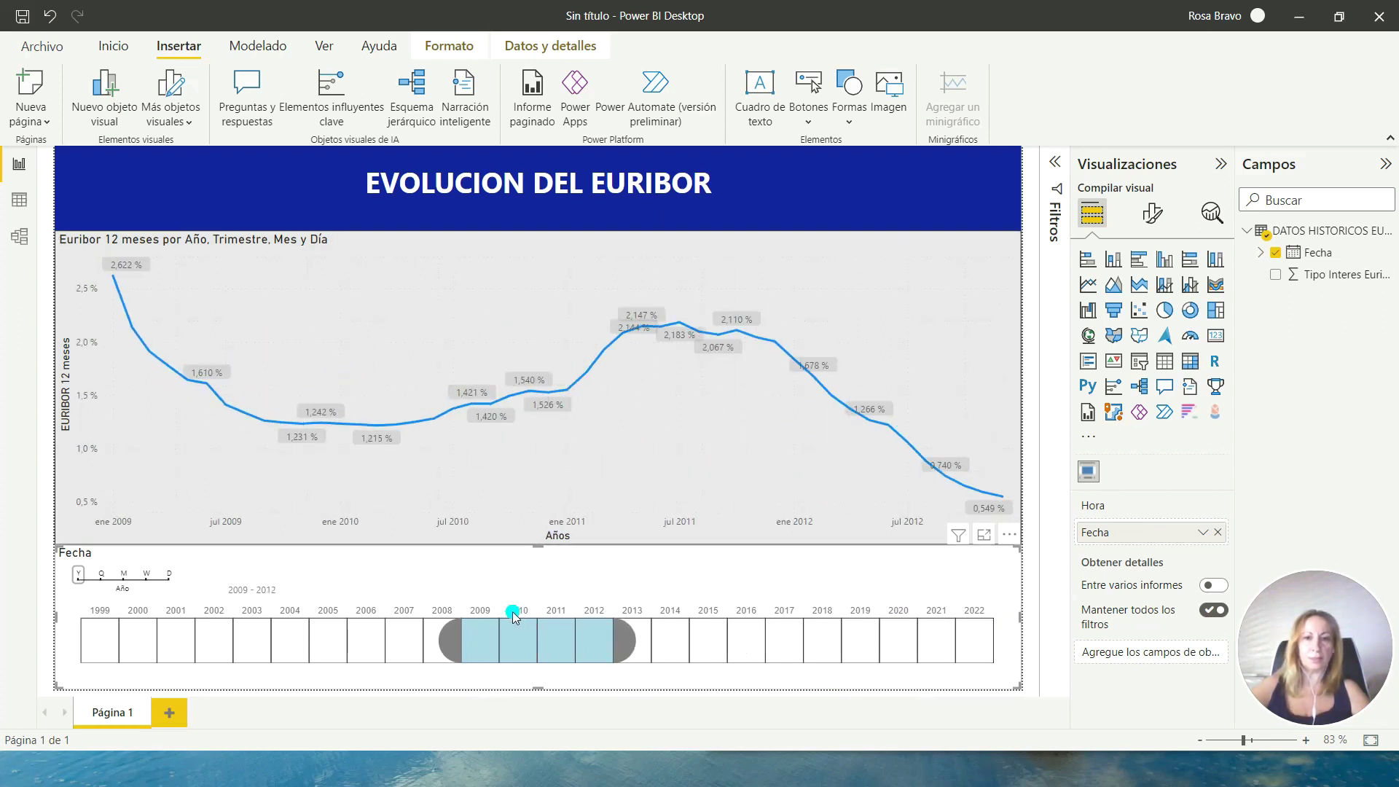
pyautogui.moveTo(451, 641); pyautogui.dragTo(69, 641)
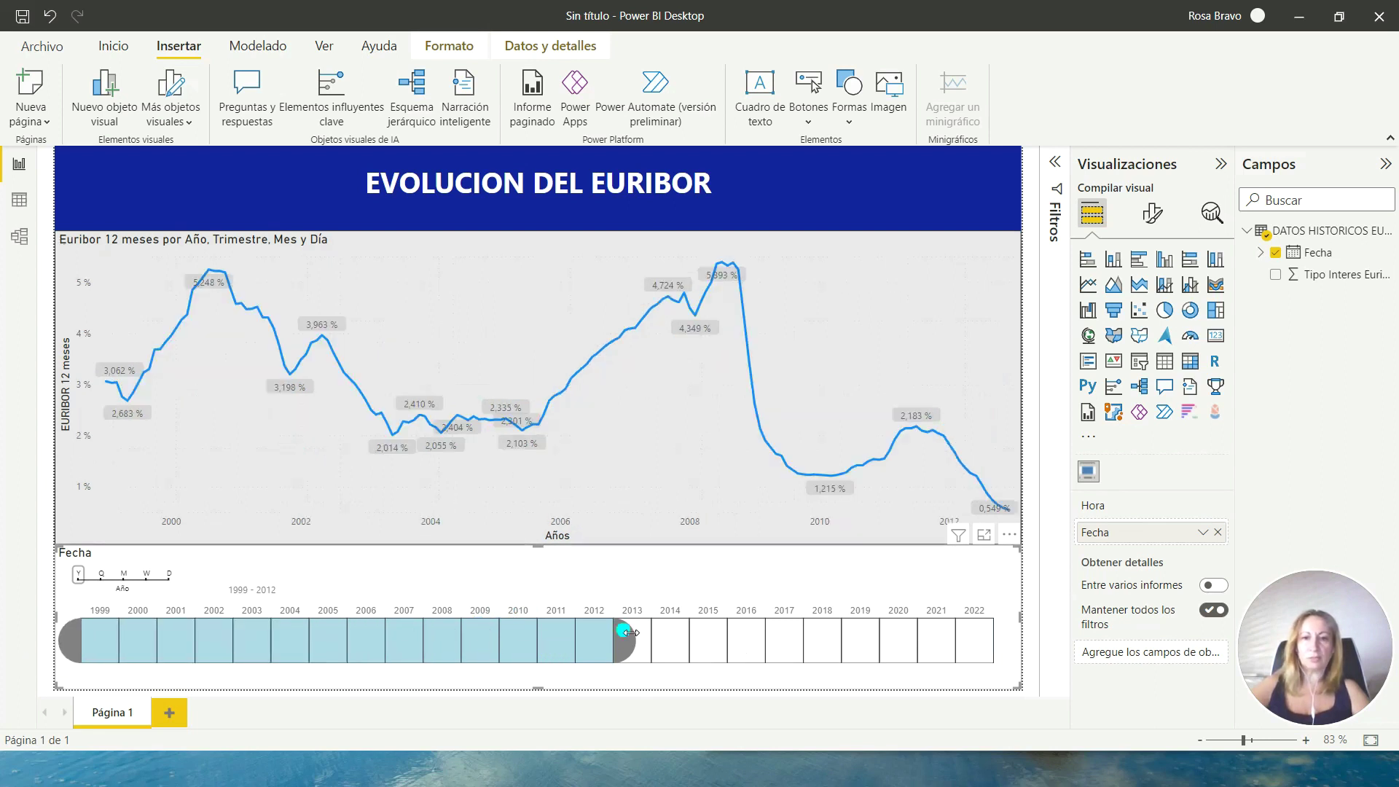
pyautogui.moveTo(623, 633); pyautogui.dragTo(999, 608)
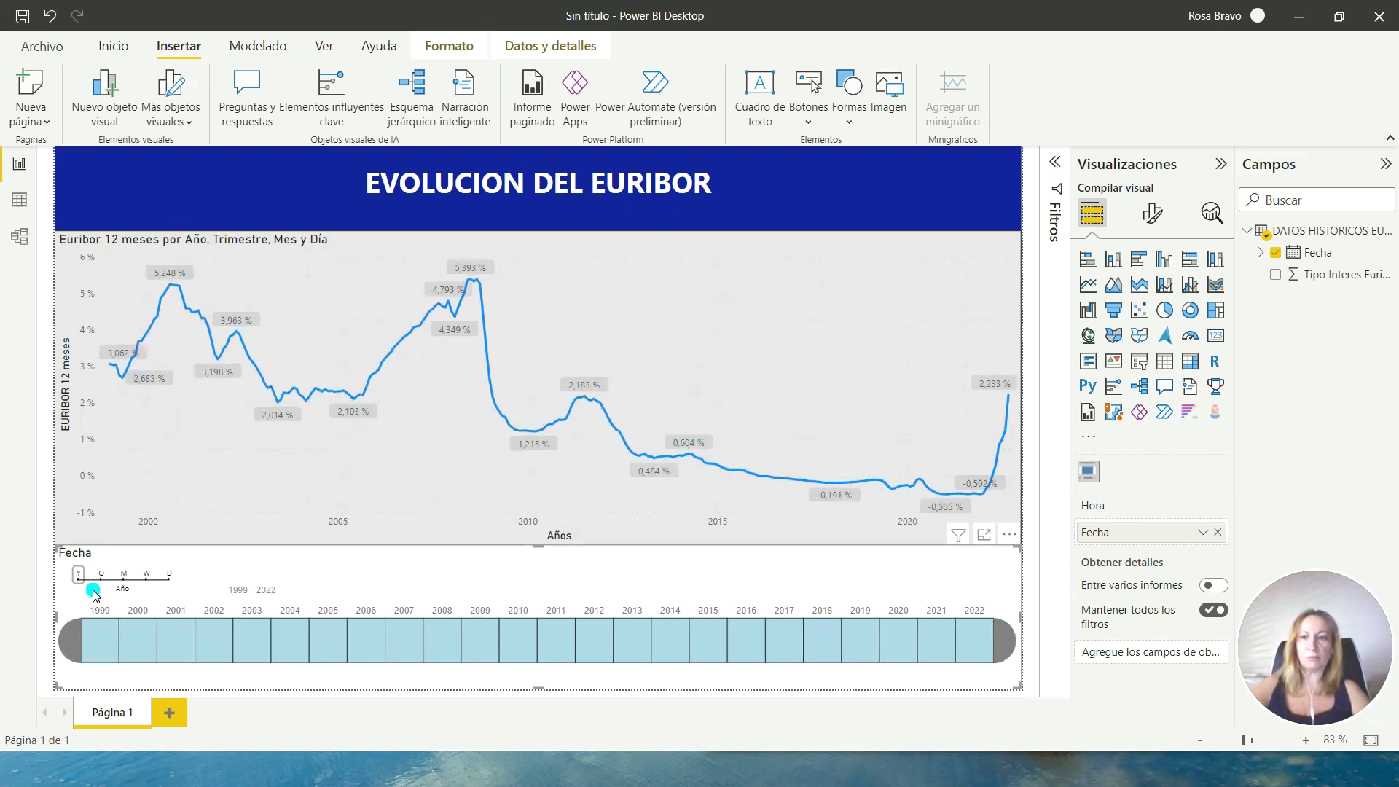
pyautogui.moveTo(101, 594)
pyautogui.mouseDown()
pyautogui.moveTo(129, 585)
pyautogui.moveTo(80, 575)
pyautogui.mouseUp()
# Set the timeline to years, duplicate Página 1, and delete the line chart from the copy.
pyautogui.click(535, 558)
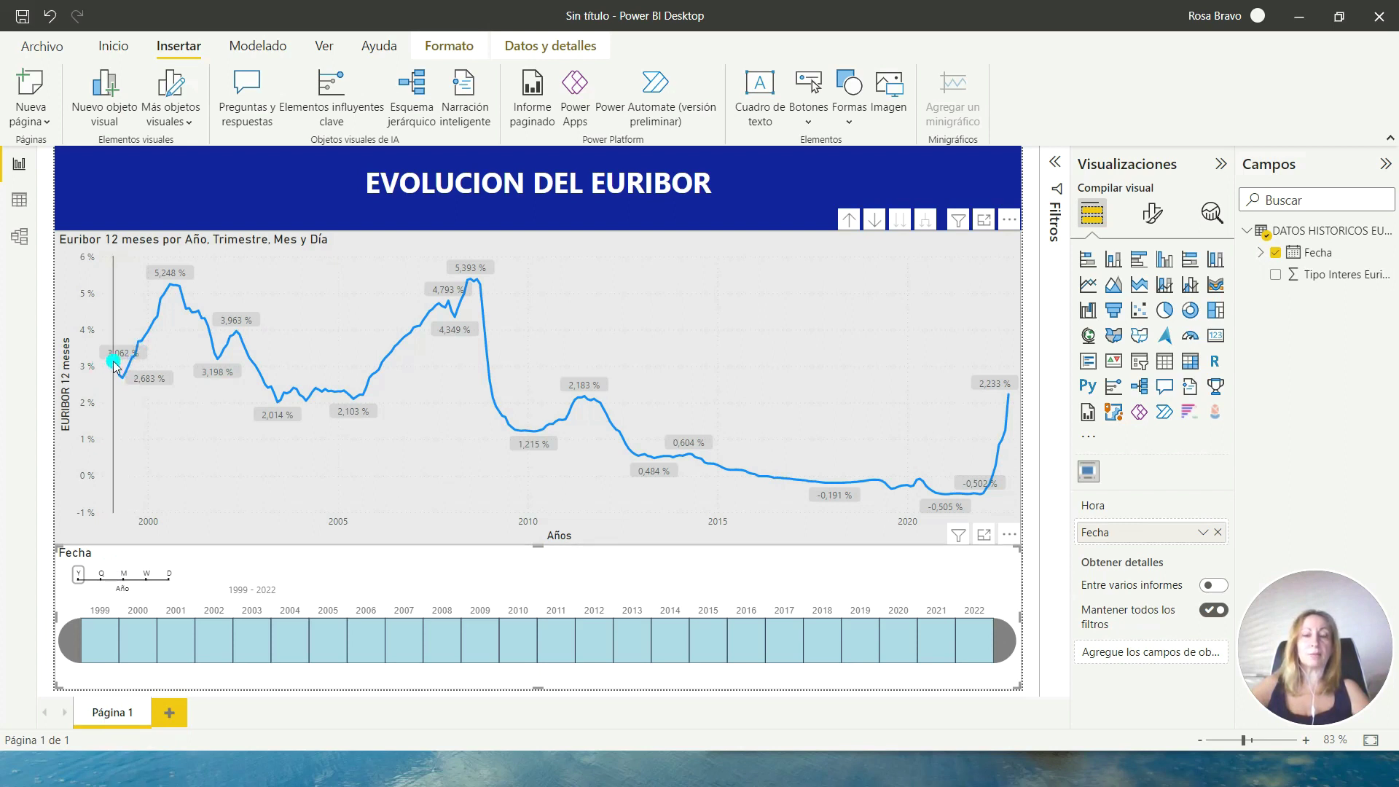
pyautogui.moveTo(116, 364)
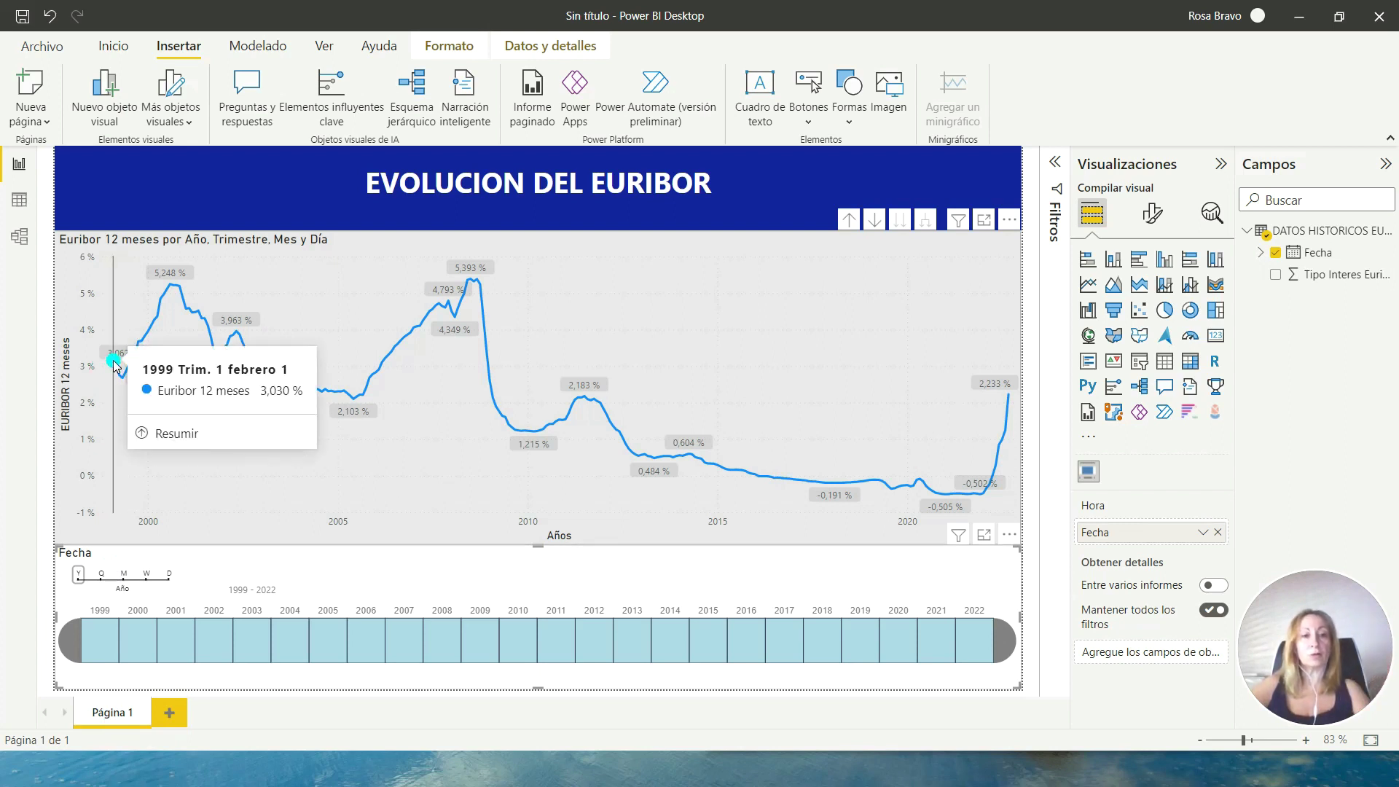
pyautogui.rightClick(99, 717)
pyautogui.click(132, 678)
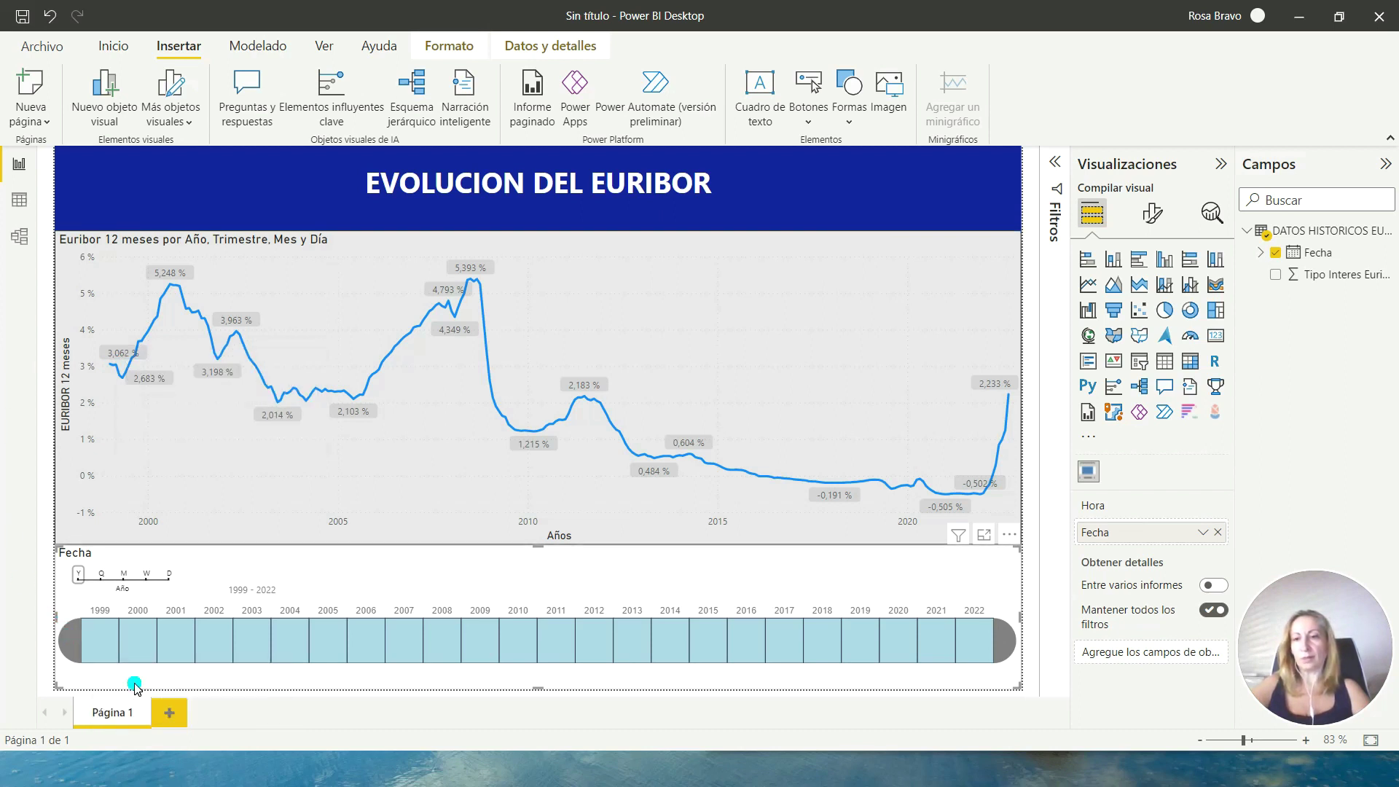
pyautogui.click(250, 584)
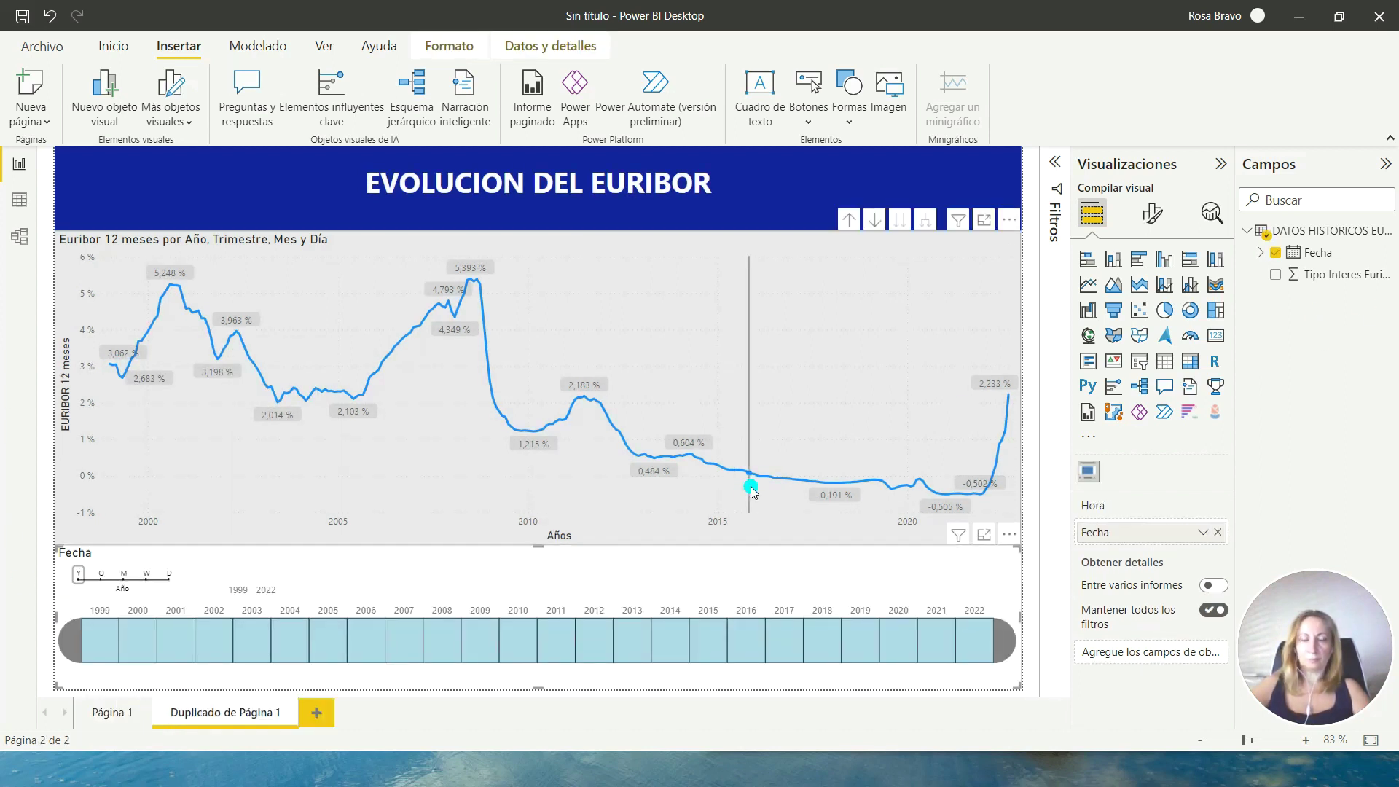
pyautogui.click(833, 247)
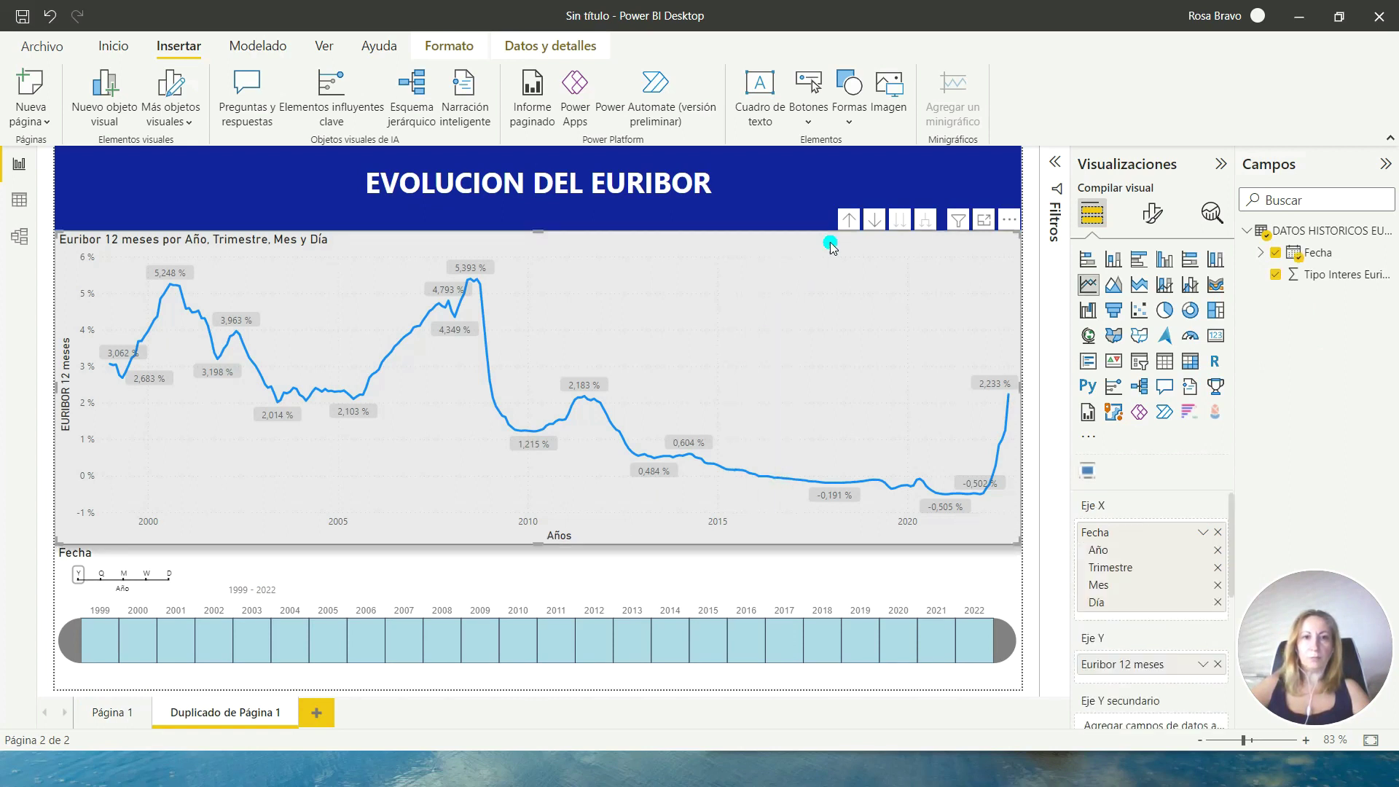
pyautogui.press('Delete')
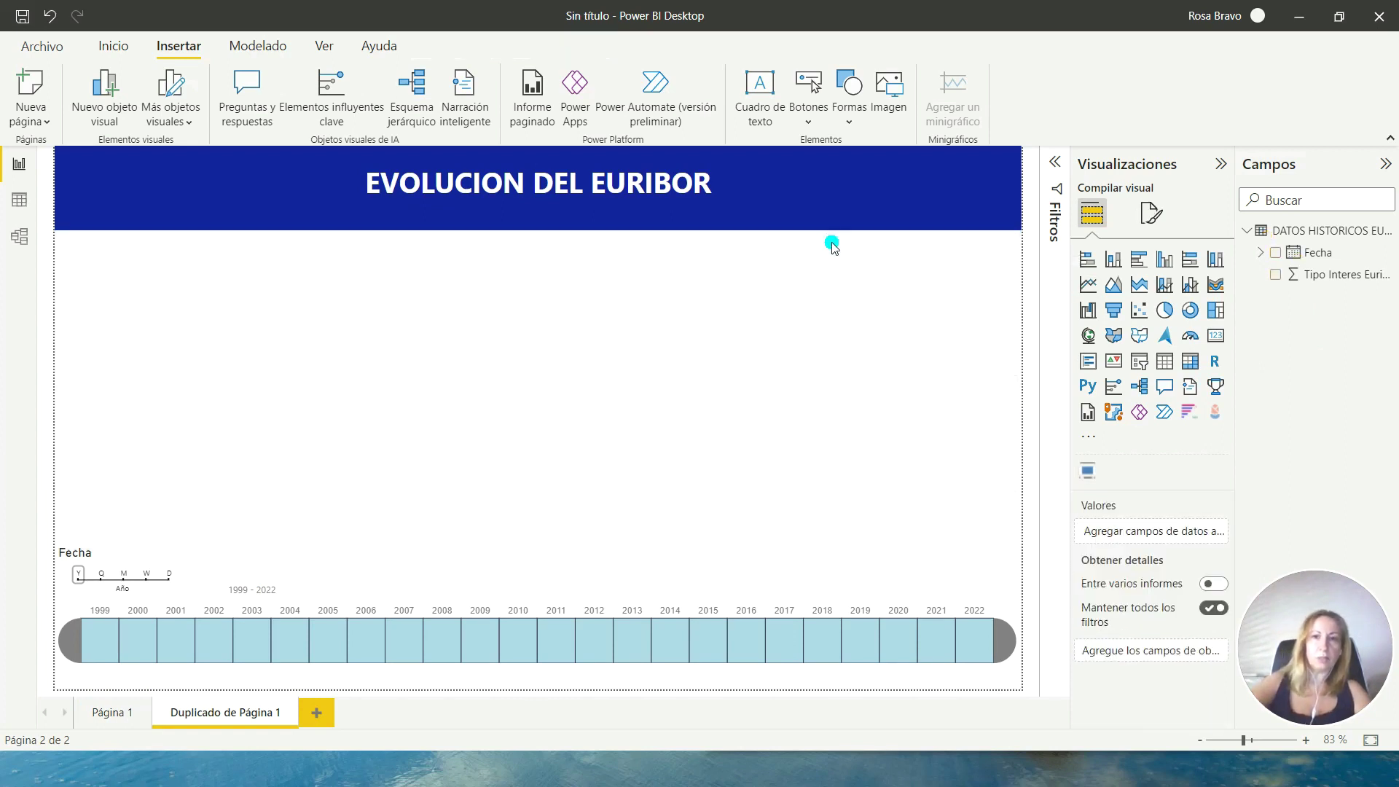
# Select the Fecha timeline slicer and open its General > Efectos format settings.
pyautogui.click(661, 578)
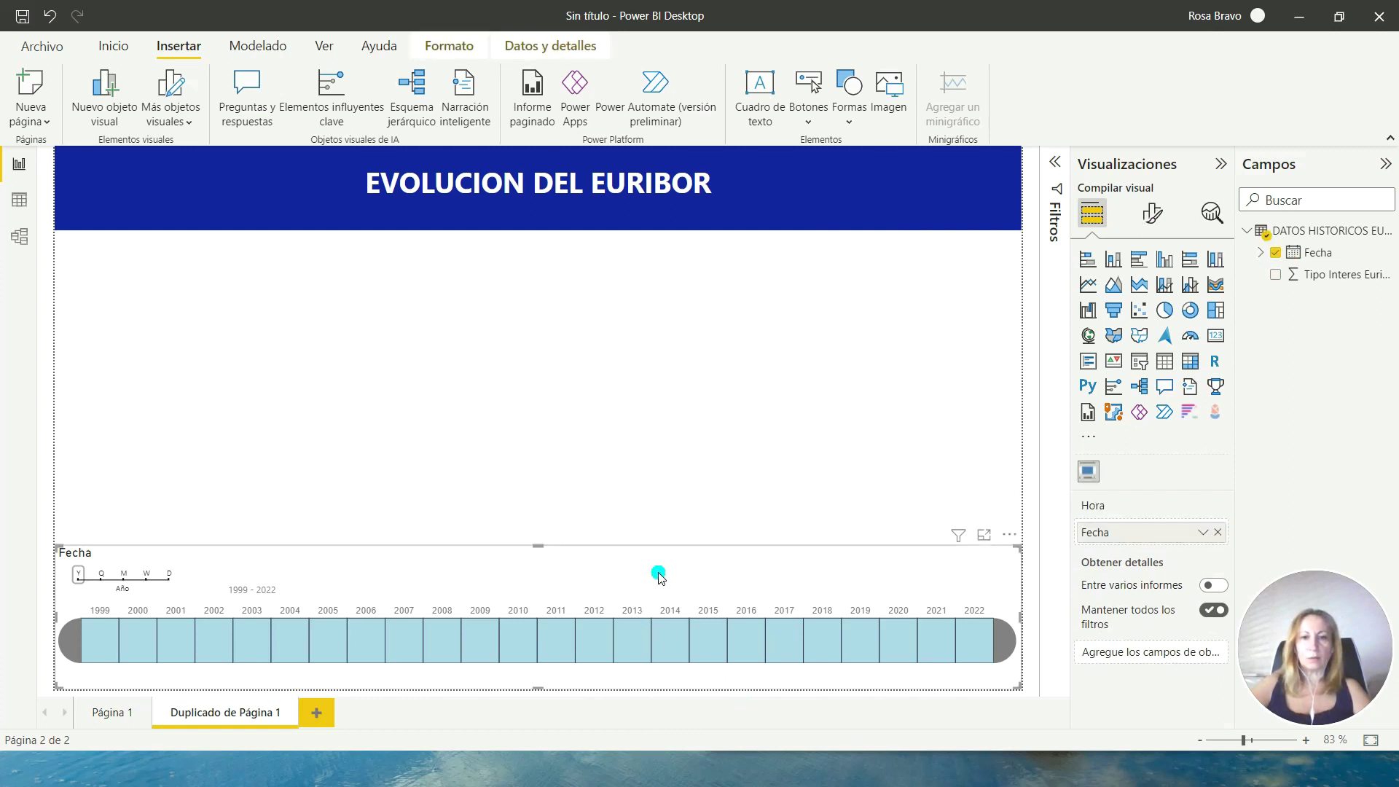
pyautogui.click(1152, 214)
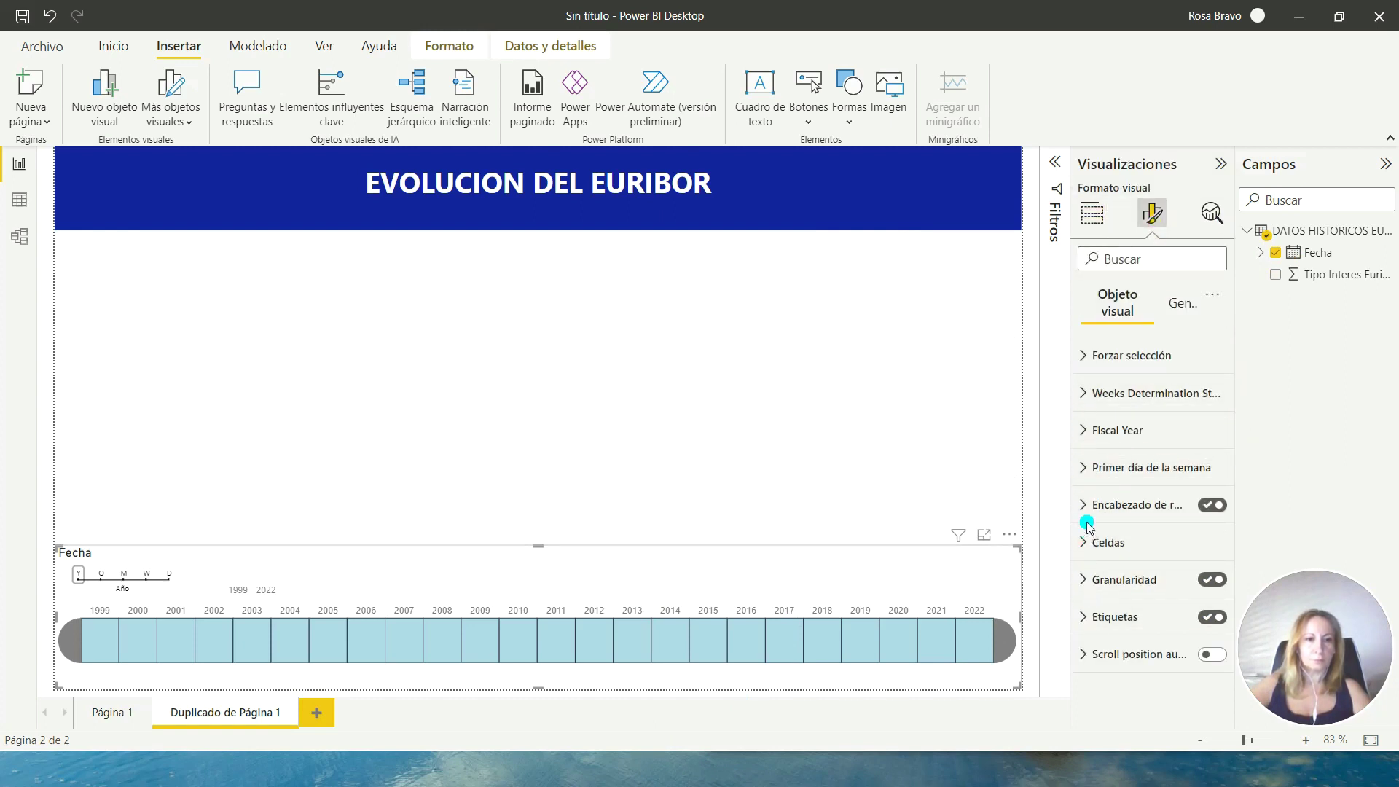
pyautogui.click(738, 530)
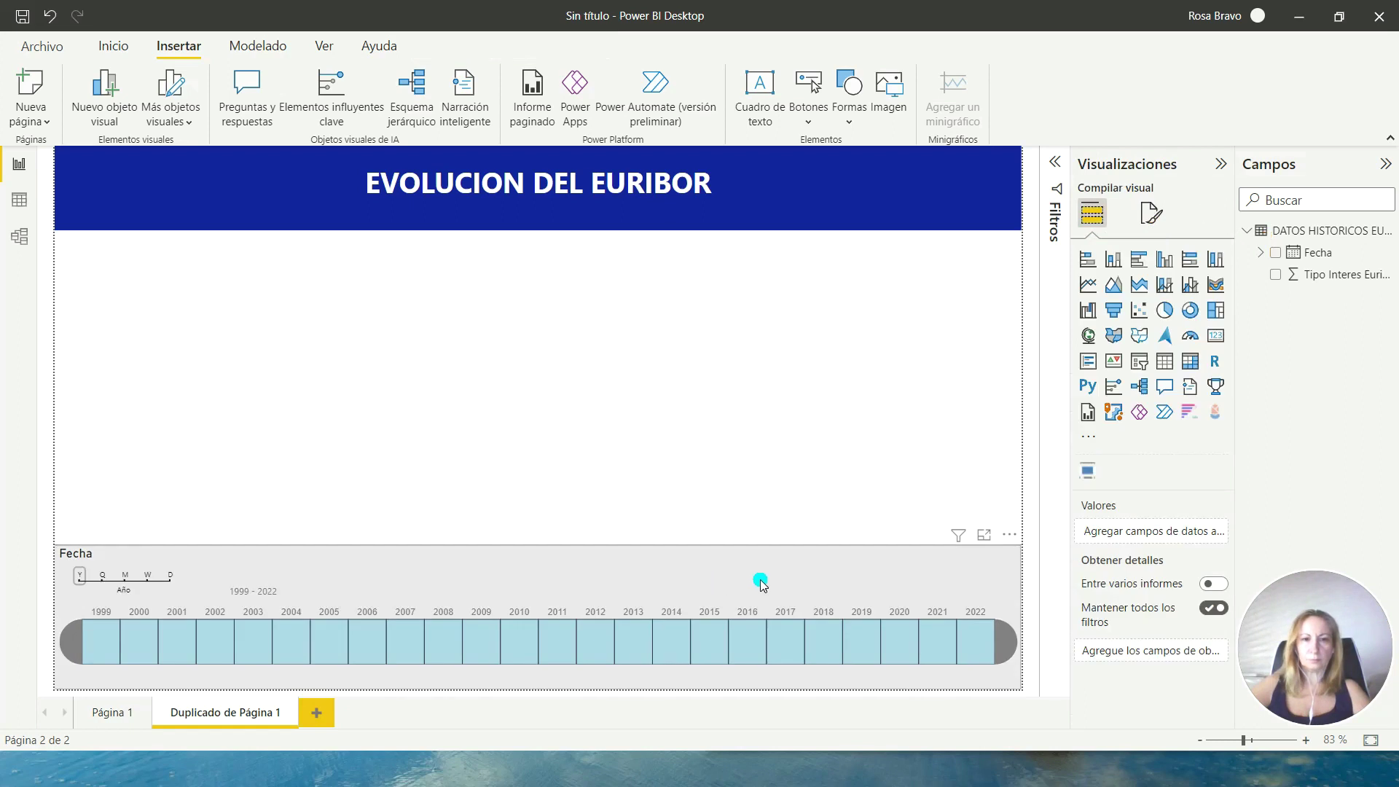
pyautogui.click(492, 572)
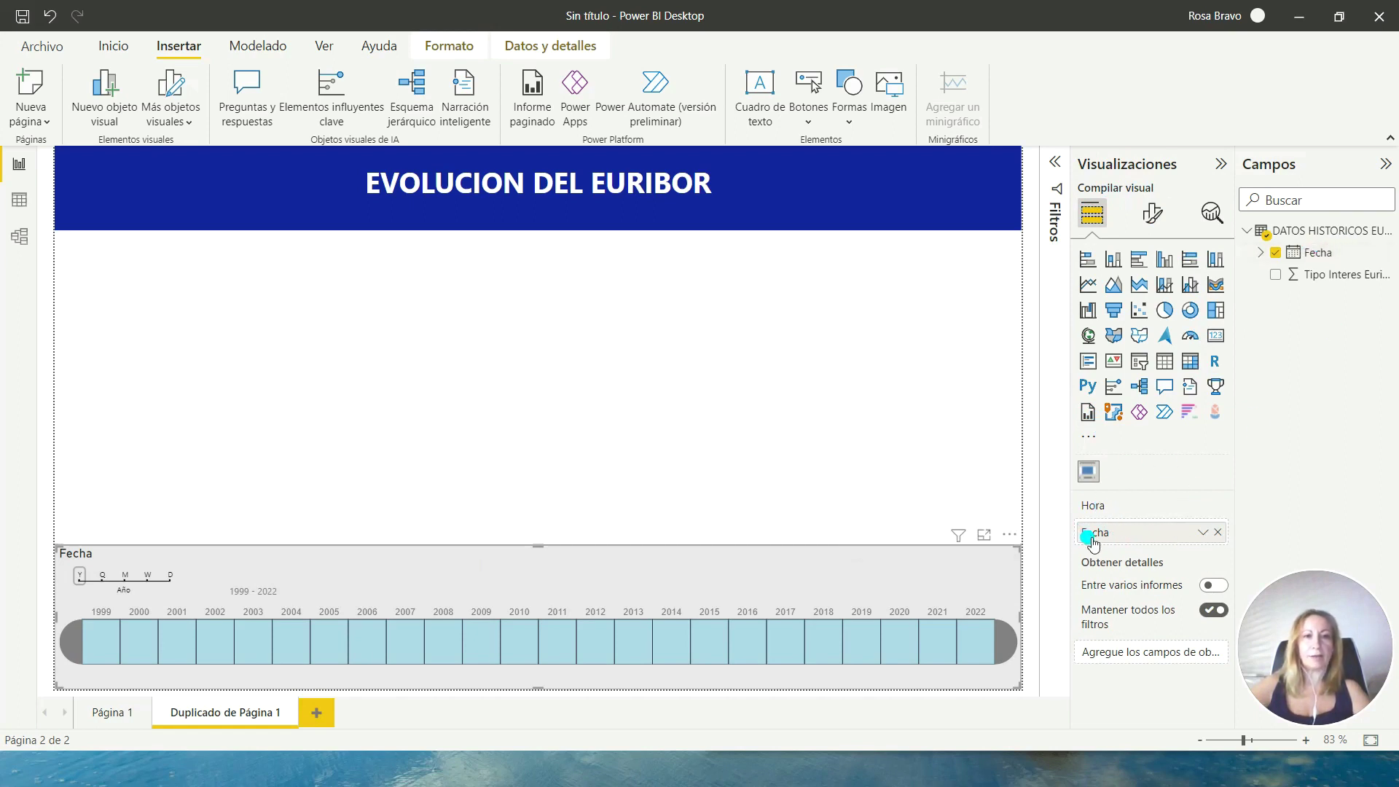
pyautogui.click(1158, 220)
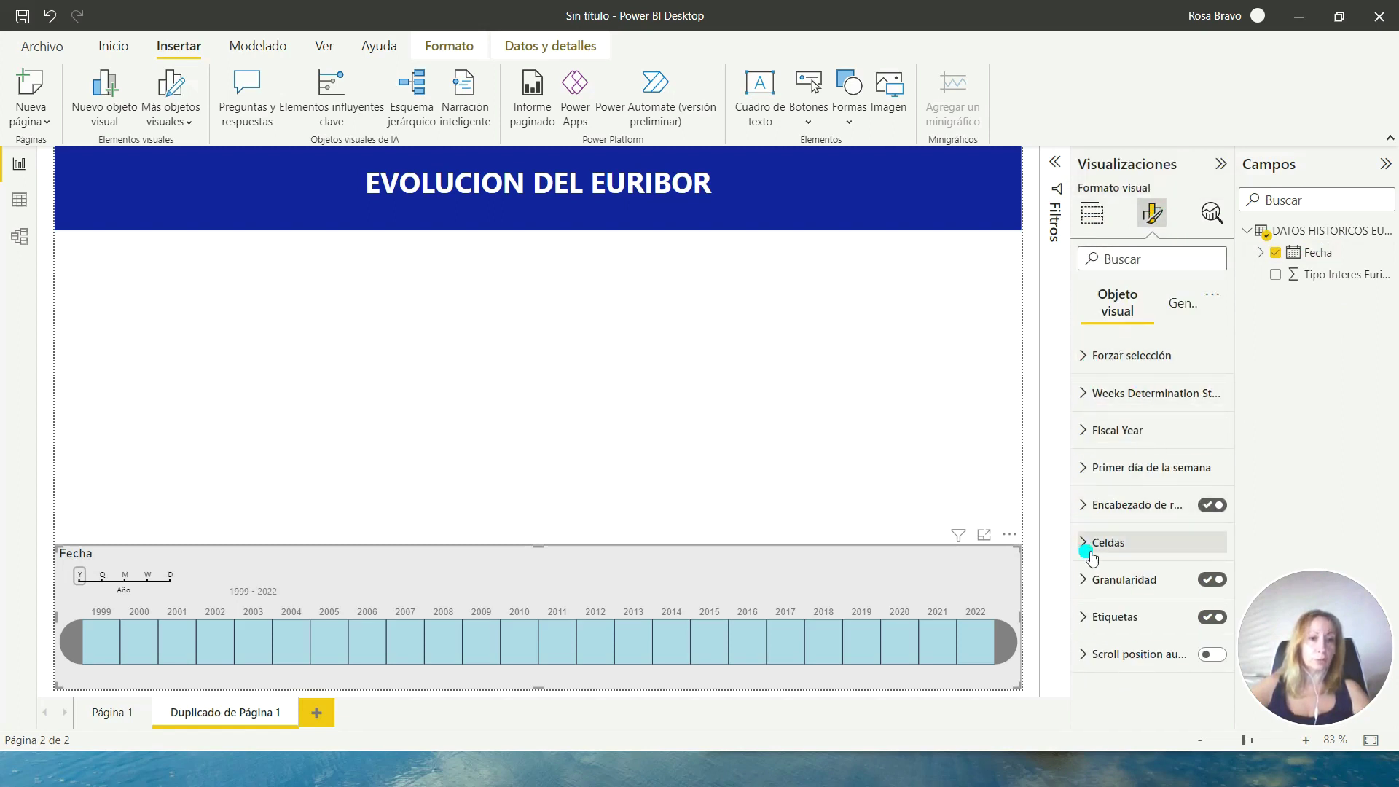
pyautogui.click(1182, 302)
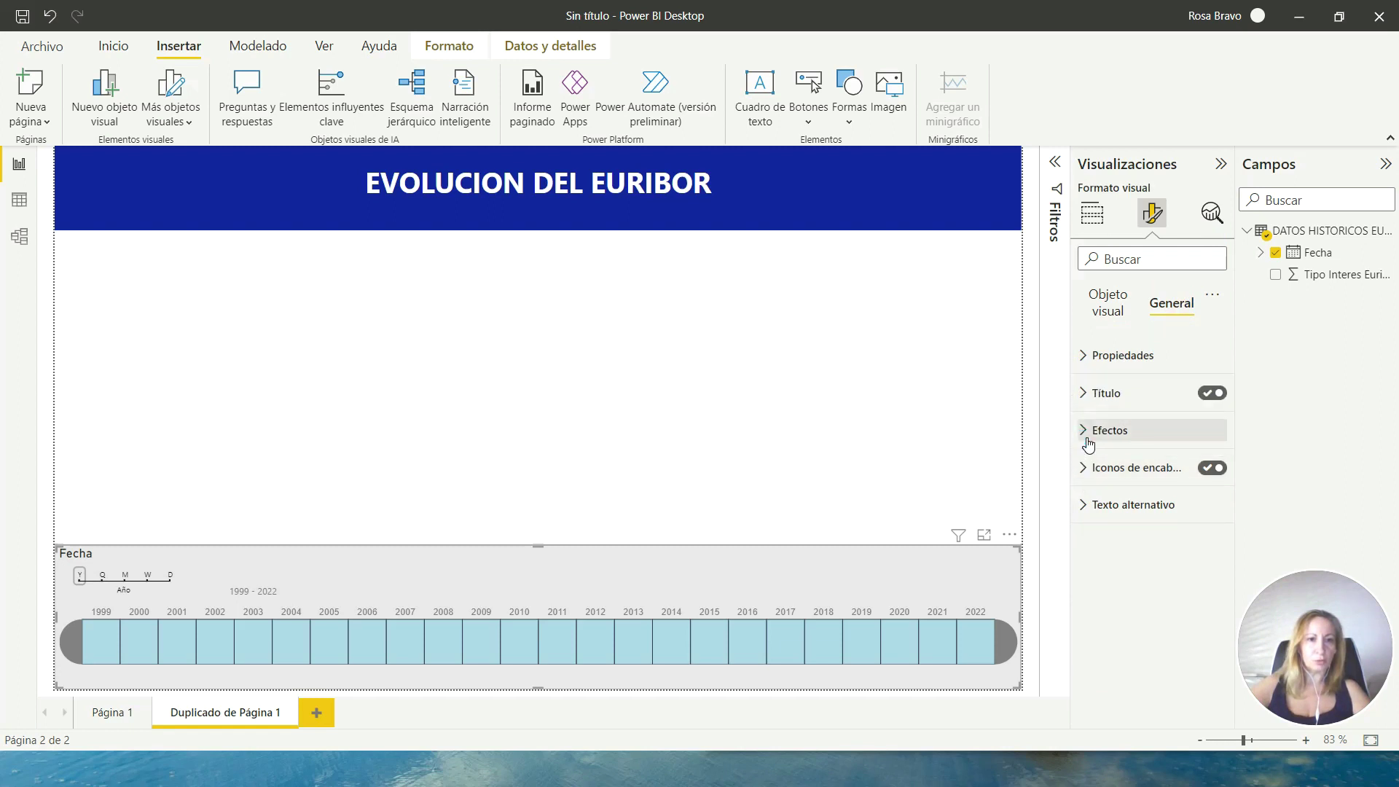
pyautogui.click(1086, 434)
pyautogui.click(1124, 517)
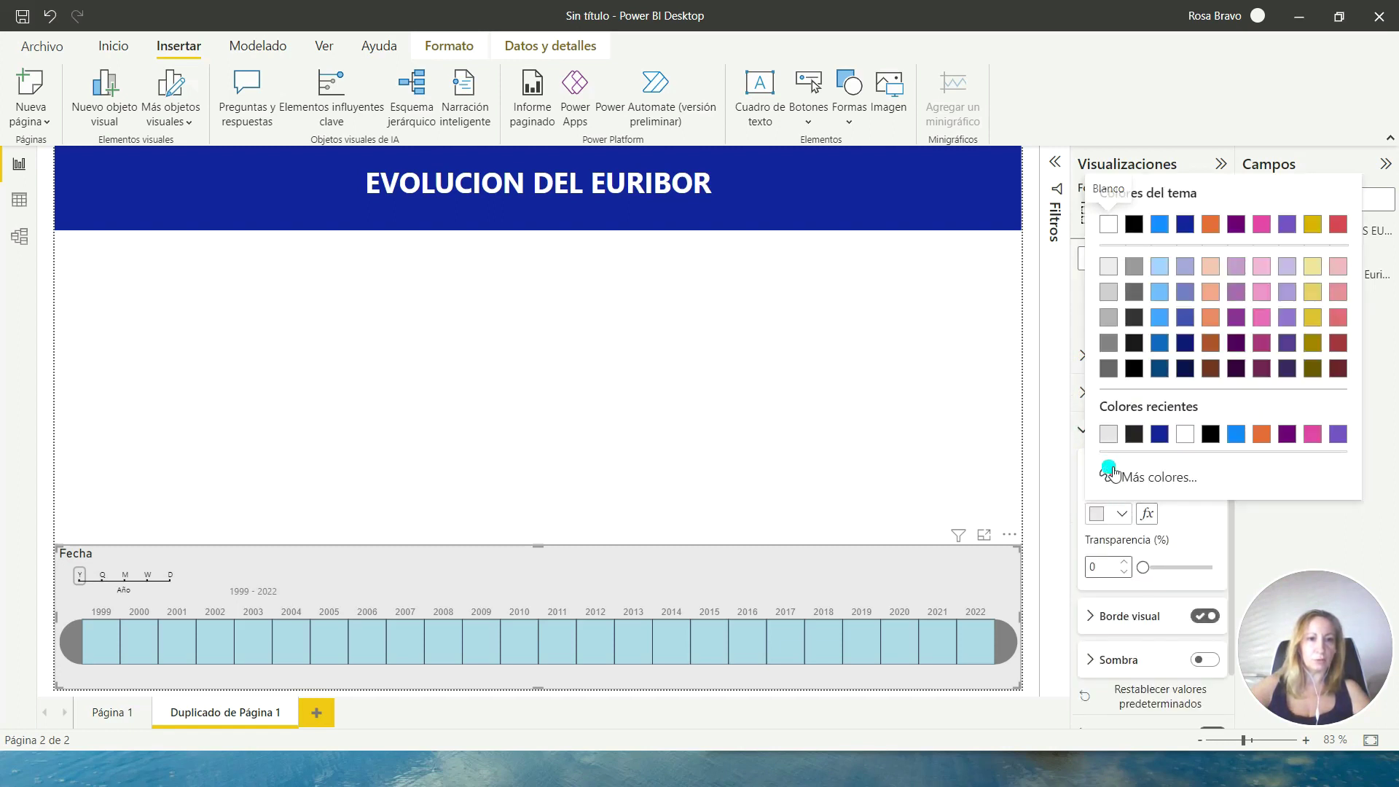
pyautogui.click(1106, 435)
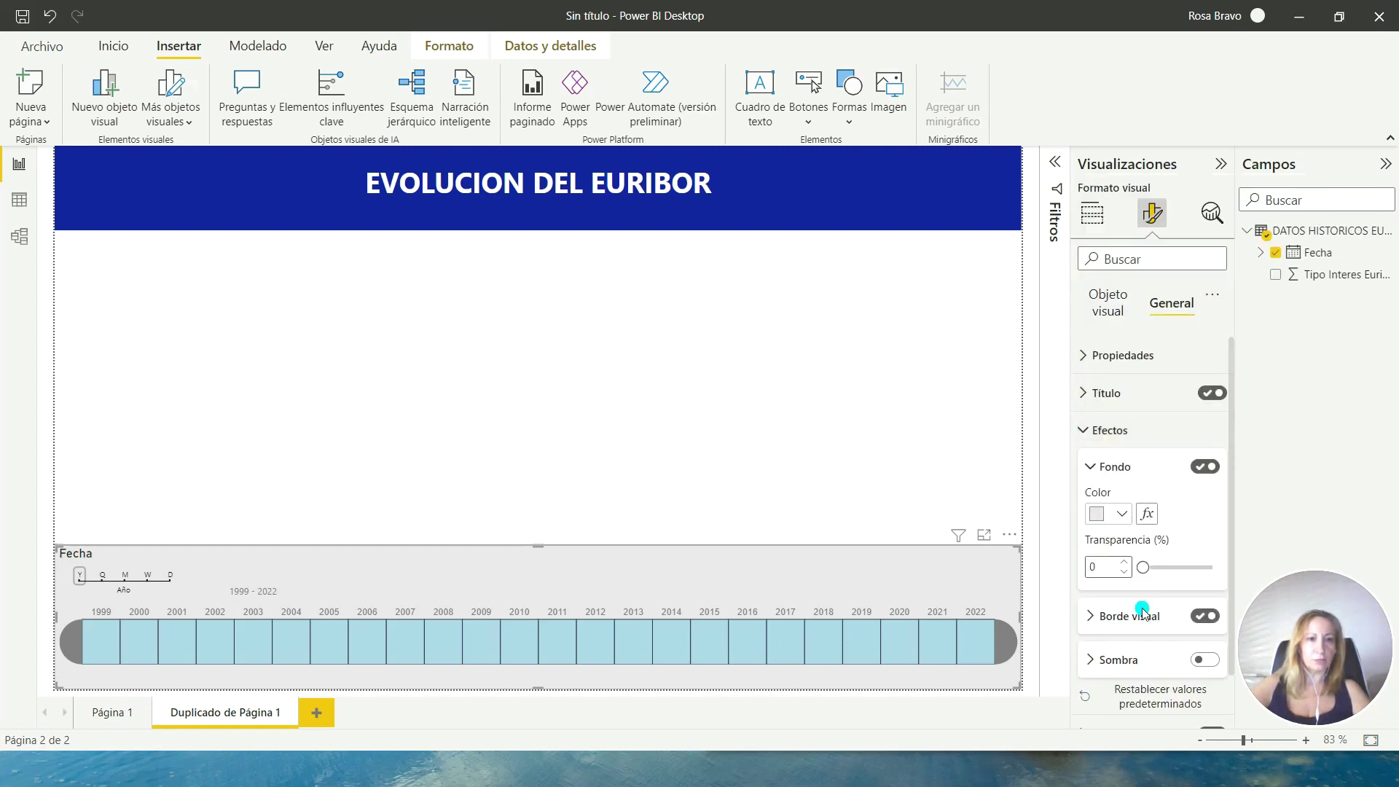
# Set the slicer's Borde visual rounded corners to 4 px.
pyautogui.click(1093, 618)
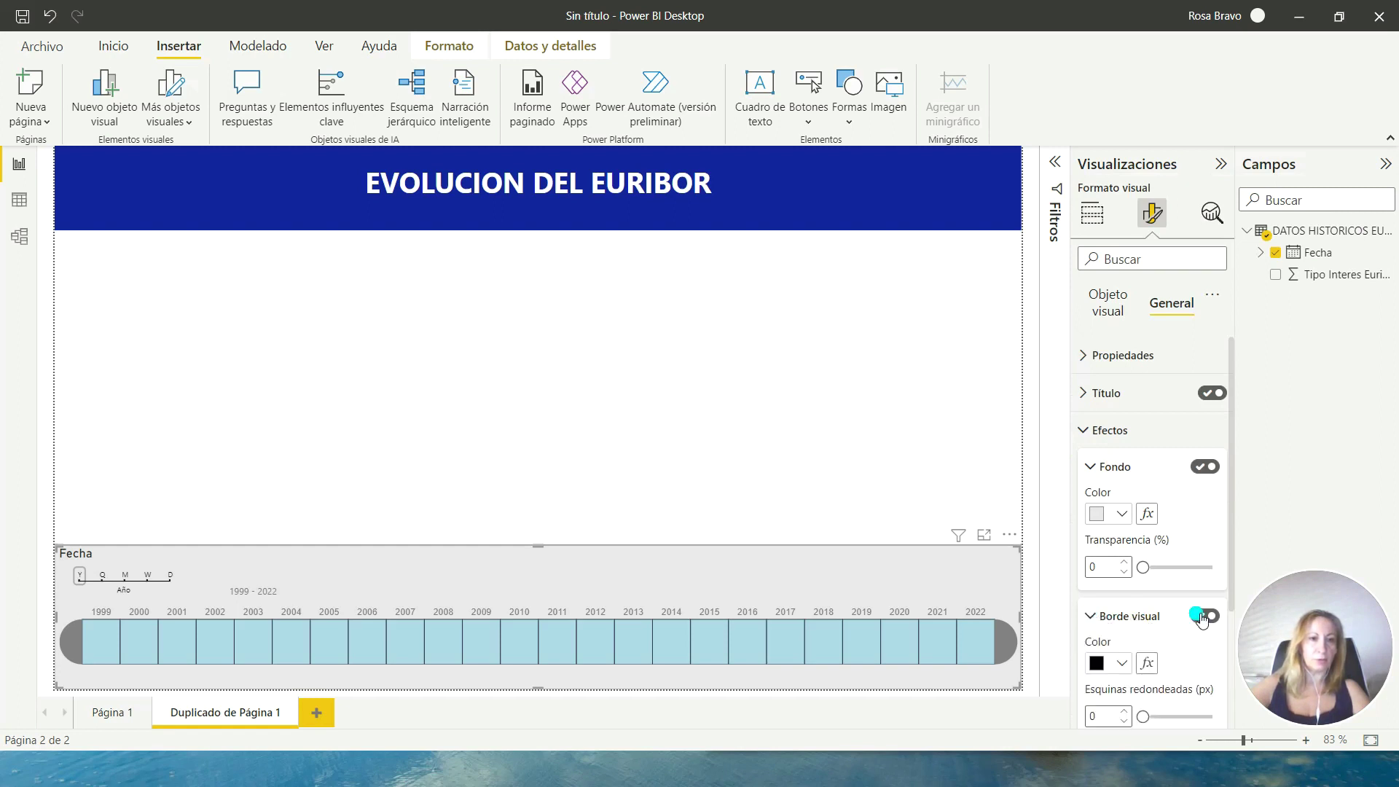
pyautogui.click(1129, 714)
pyautogui.click(1129, 714)
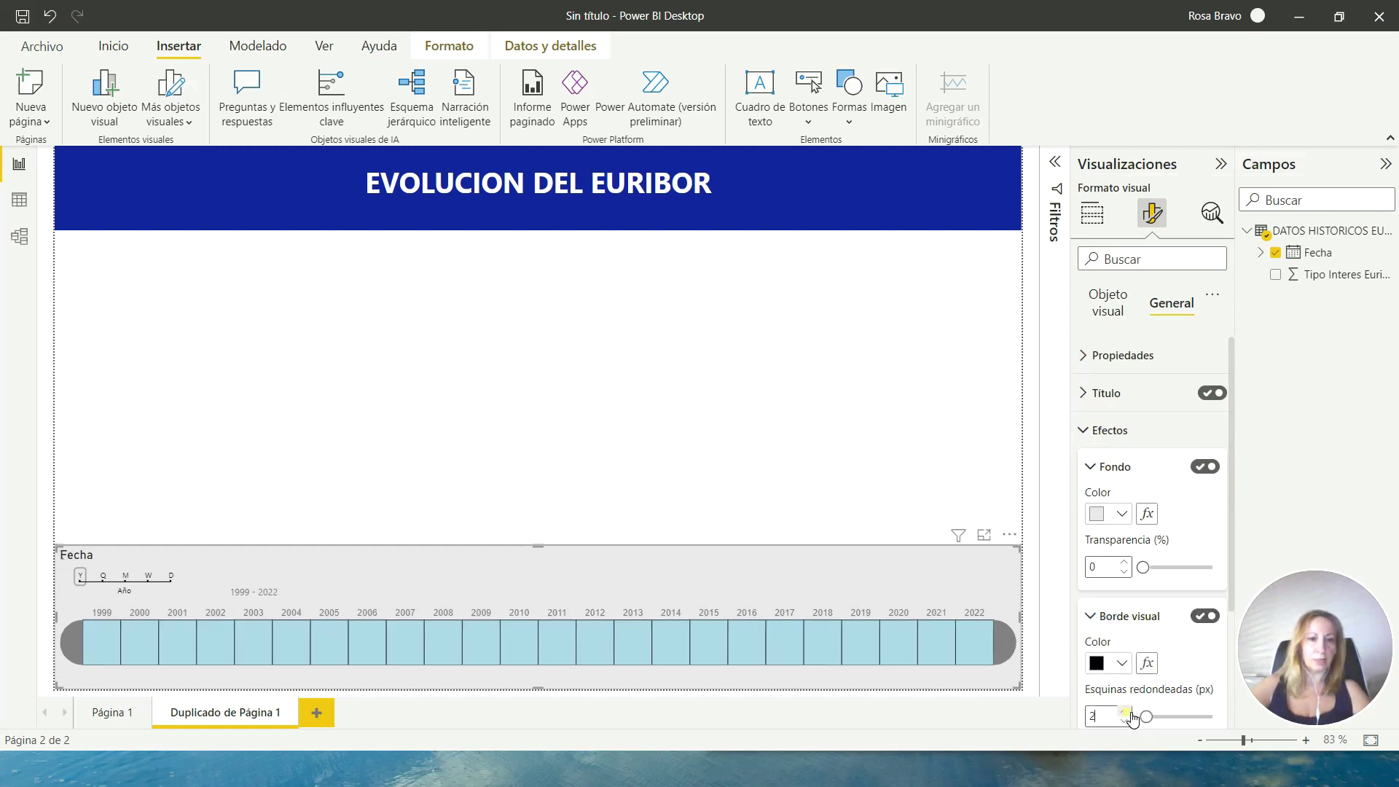
pyautogui.click(1129, 713)
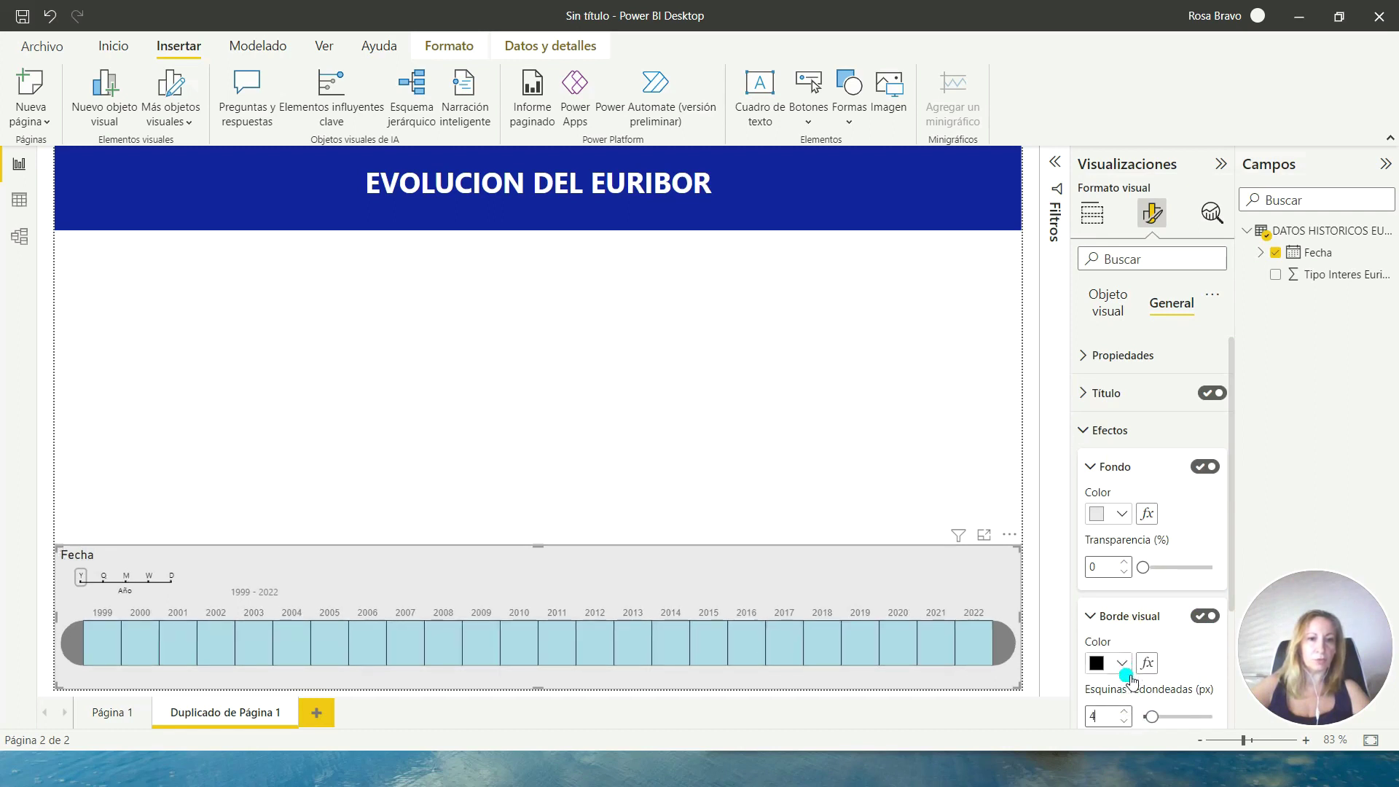
pyautogui.click(1090, 467)
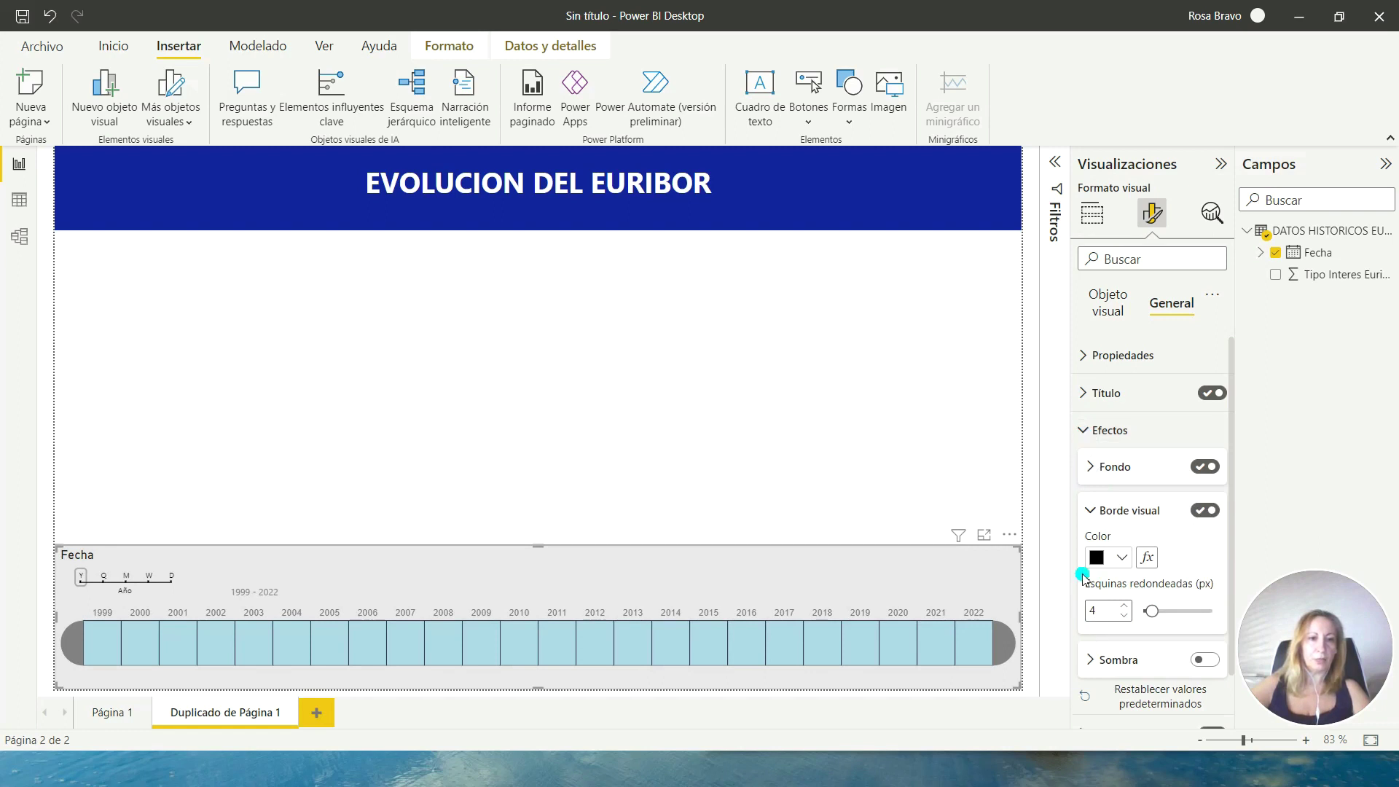
pyautogui.click(1084, 432)
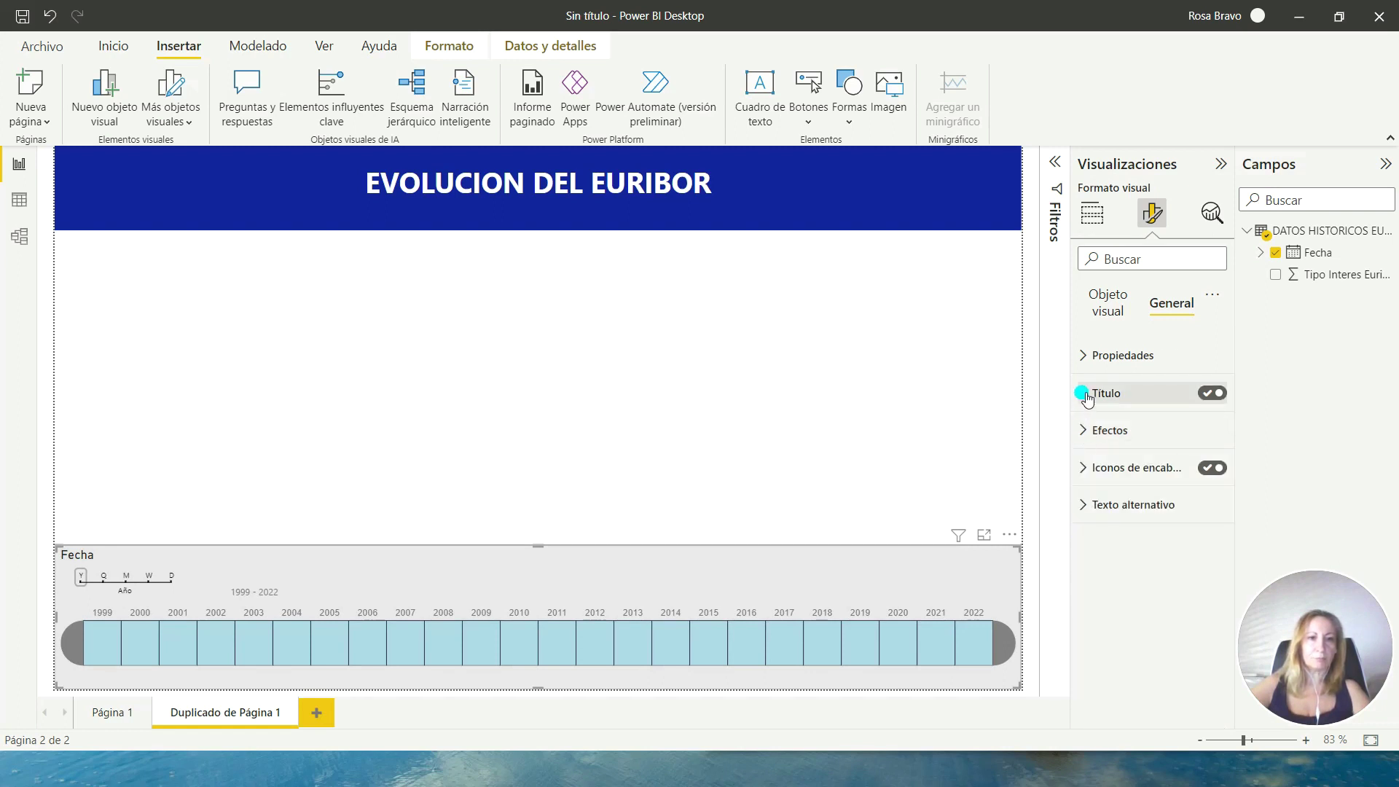
pyautogui.click(112, 711)
pyautogui.click(226, 712)
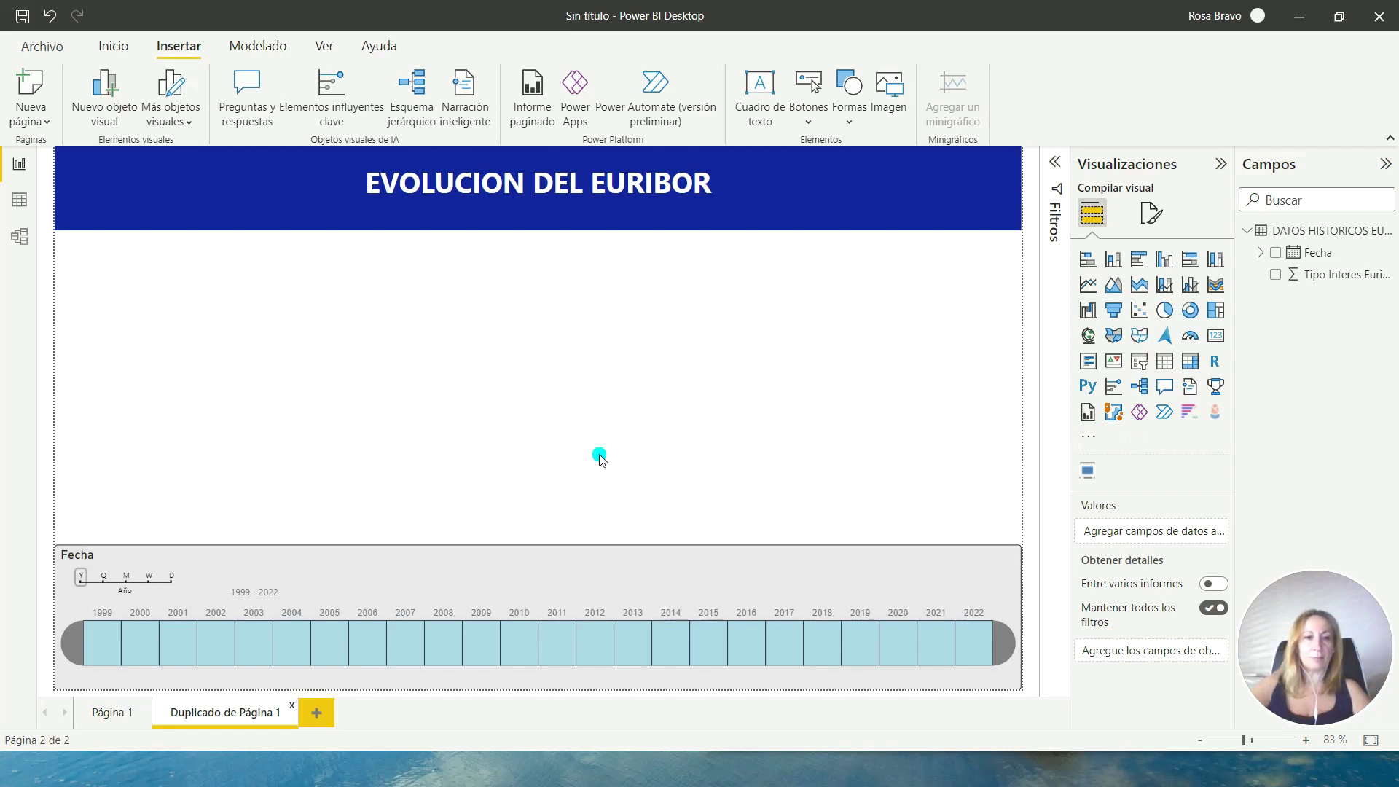
# Find 'pulse chart' in the AppSource visuals gallery, import the Pulse Chart, and dismiss the confirmation.
pyautogui.click(1096, 437)
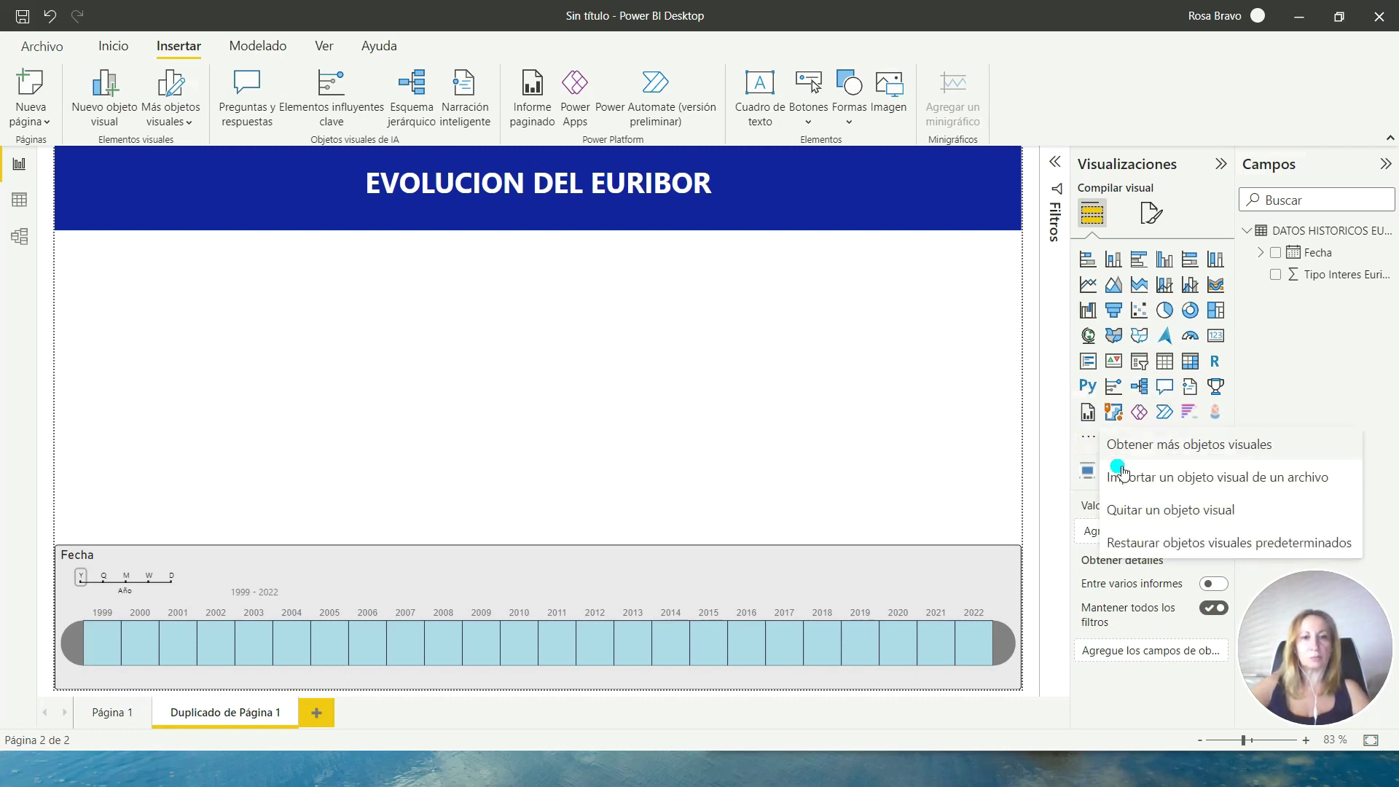
pyautogui.click(1142, 447)
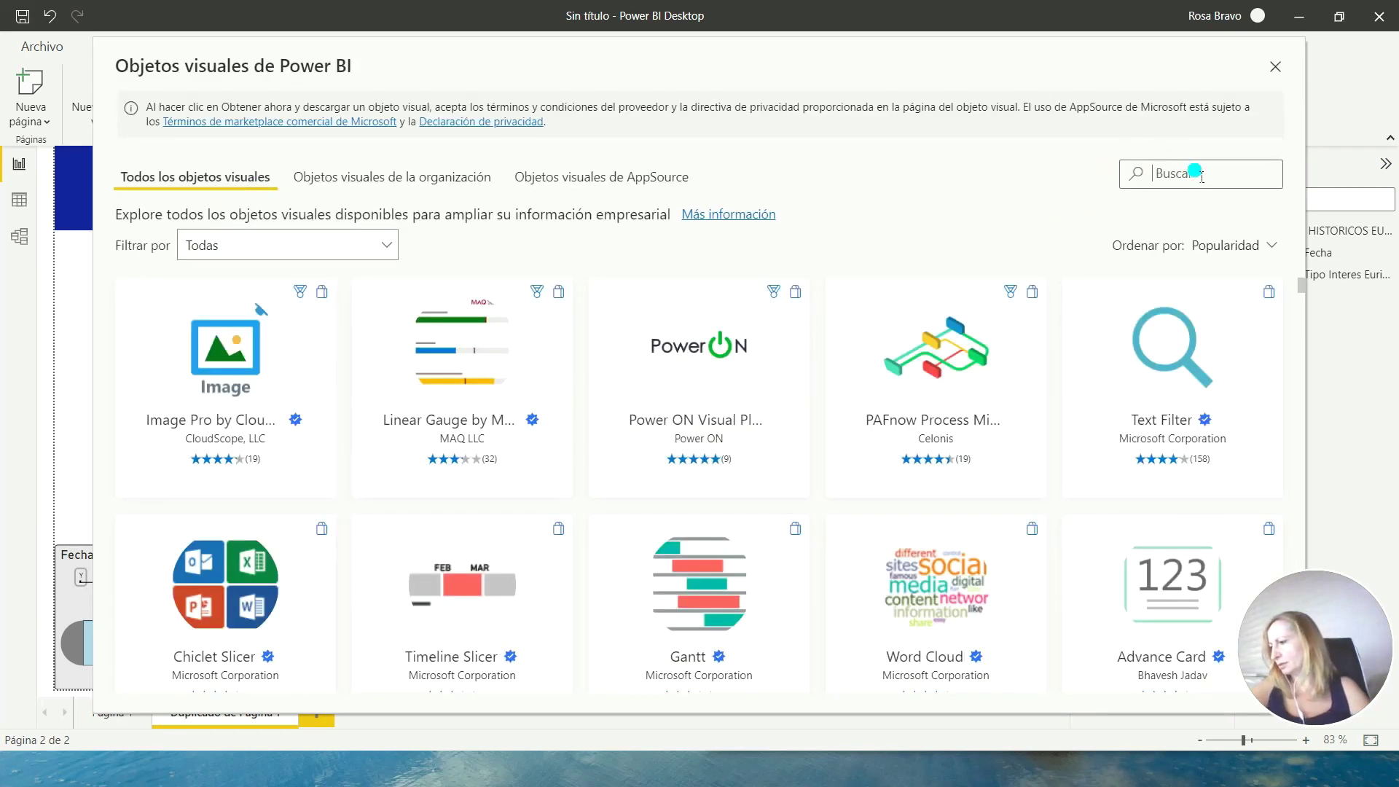
pyautogui.click(1196, 172)
pyautogui.write('uls')
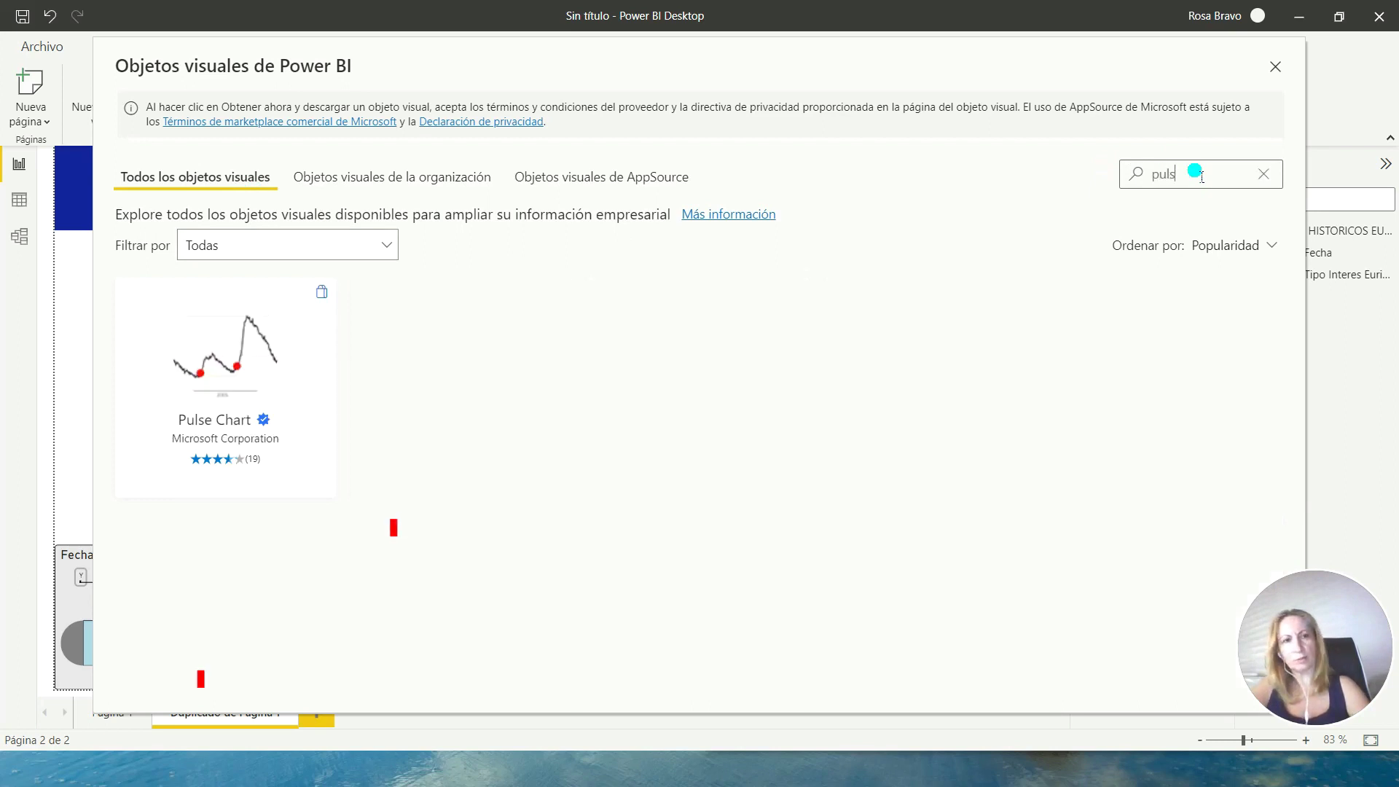
pyautogui.write('e chart')
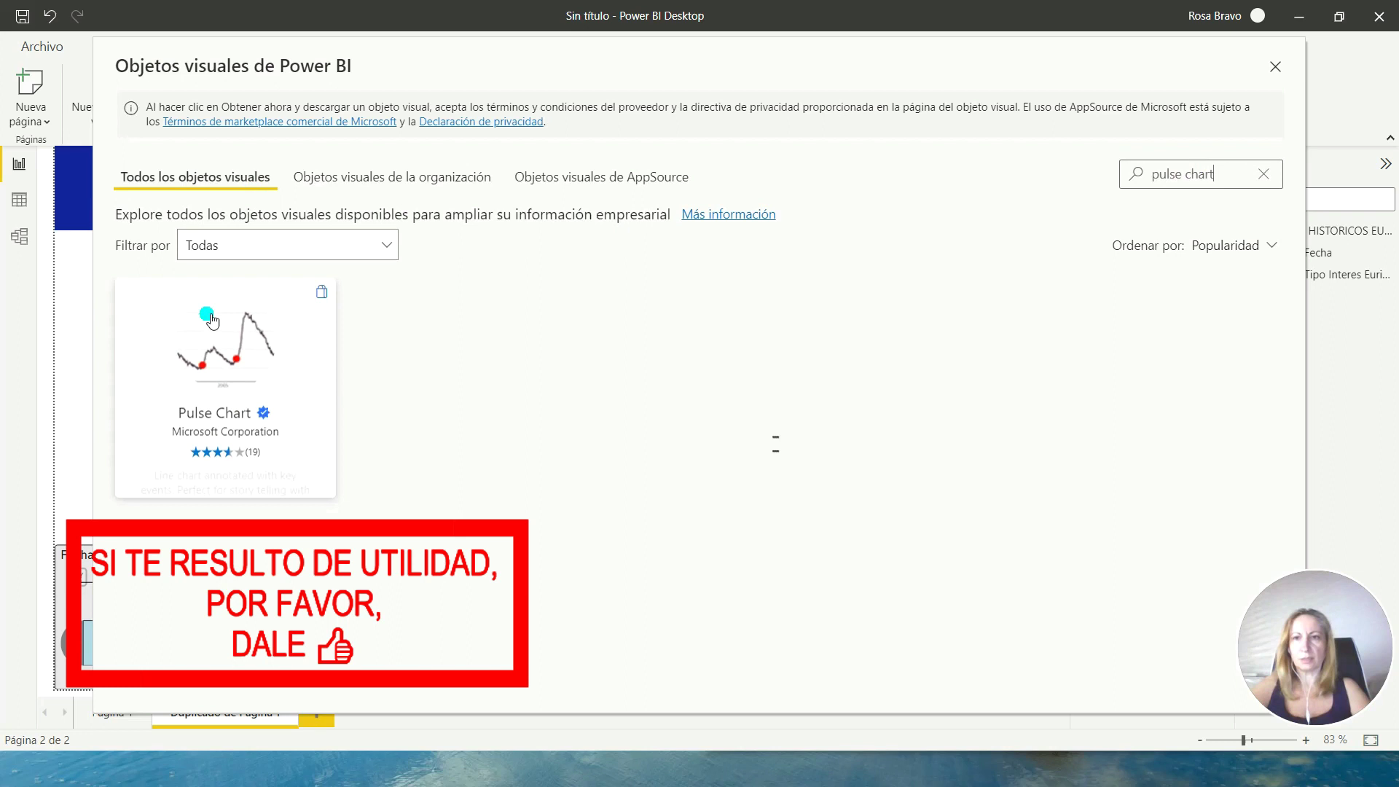
pyautogui.click(223, 320)
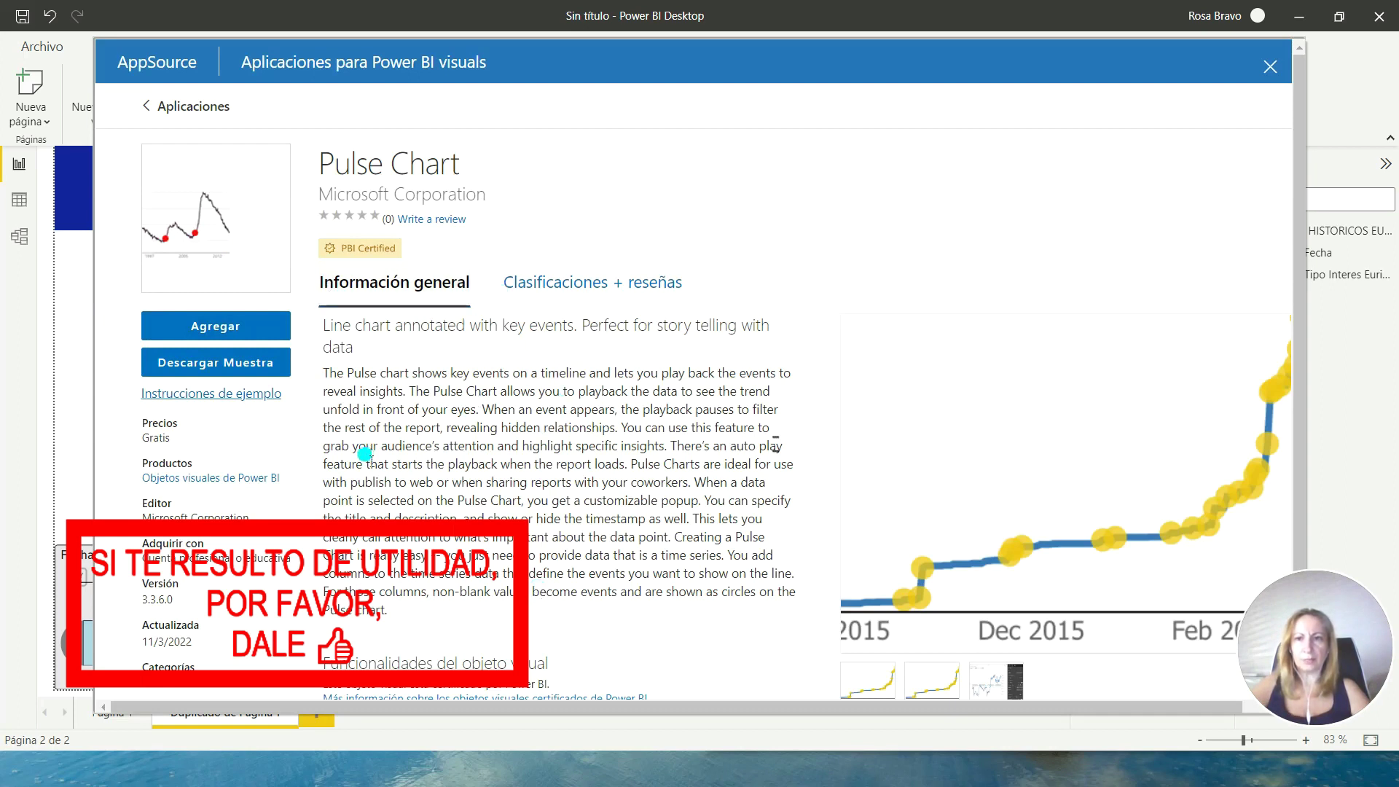
pyautogui.click(225, 331)
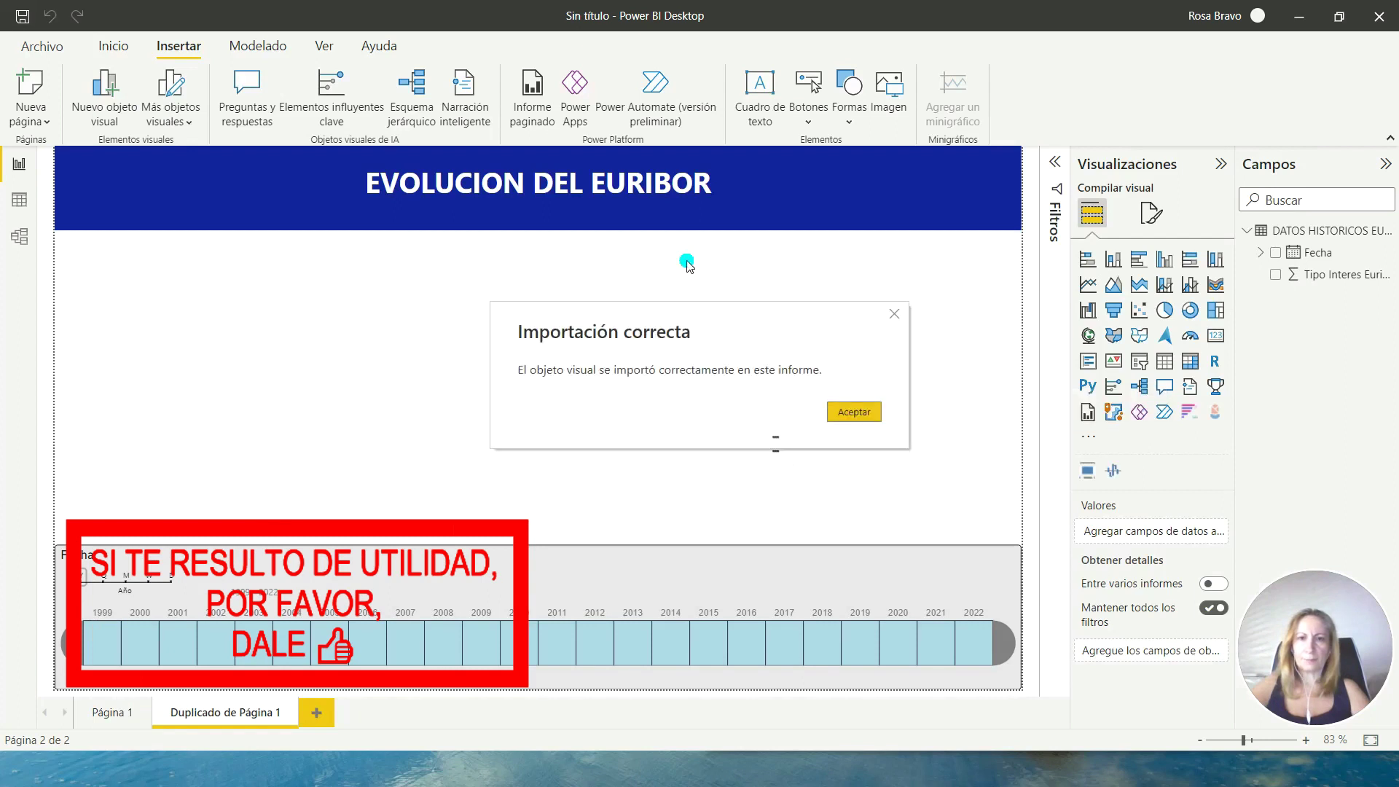
pyautogui.click(831, 399)
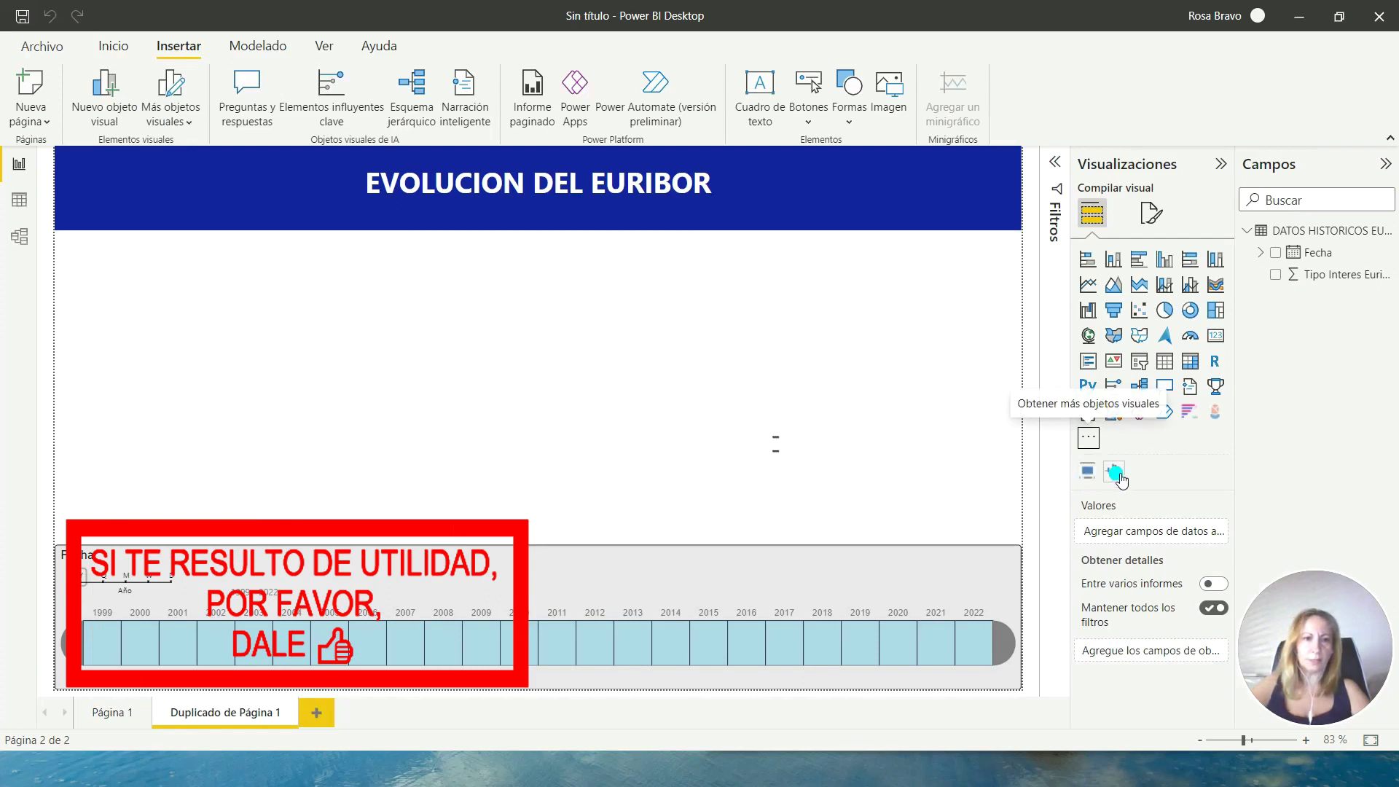
pyautogui.click(1115, 472)
pyautogui.click(692, 360)
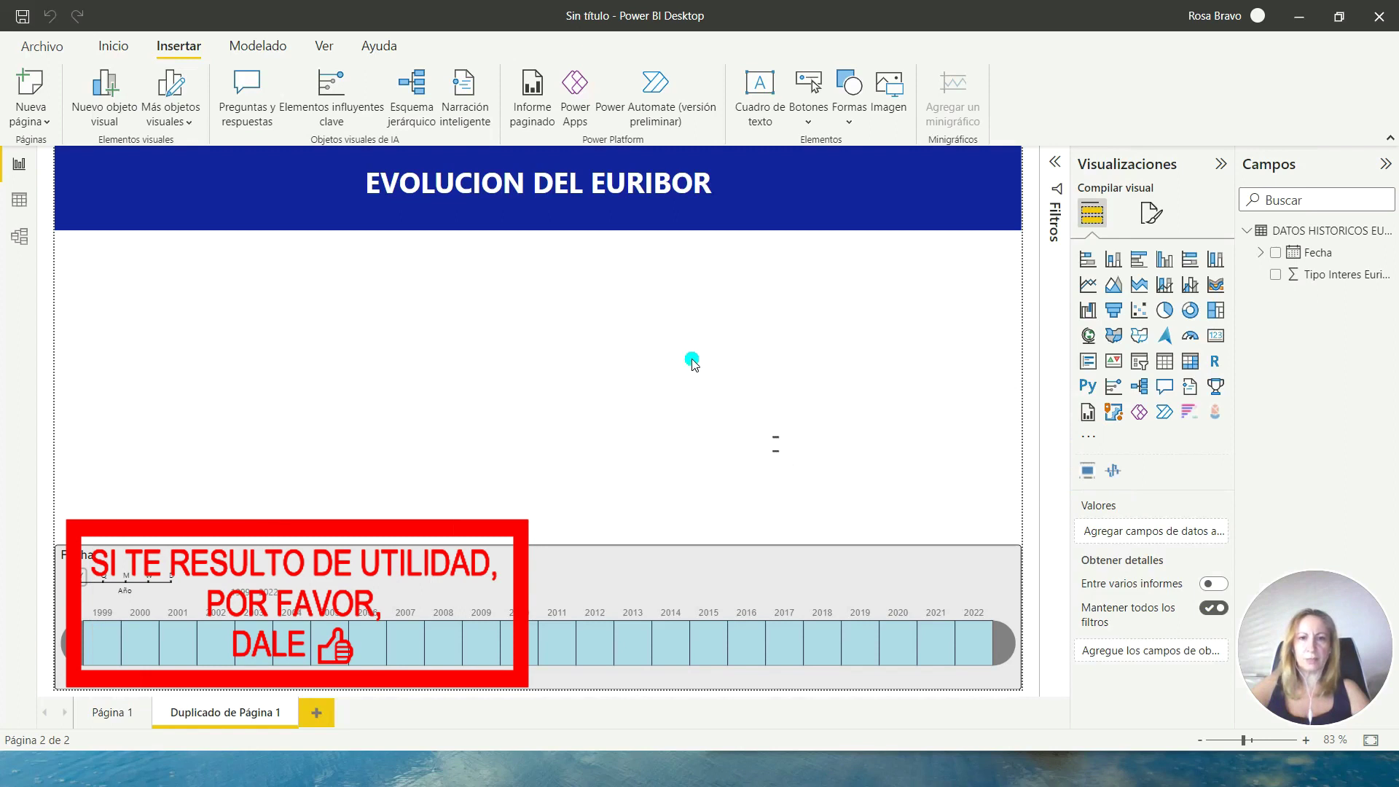
# Add an empty Pulse Chart and stretch it between the Euribor header and the Fecha timeline.
pyautogui.click(1113, 470)
pyautogui.click(488, 277)
pyautogui.moveTo(510, 295); pyautogui.dragTo(510, 232)
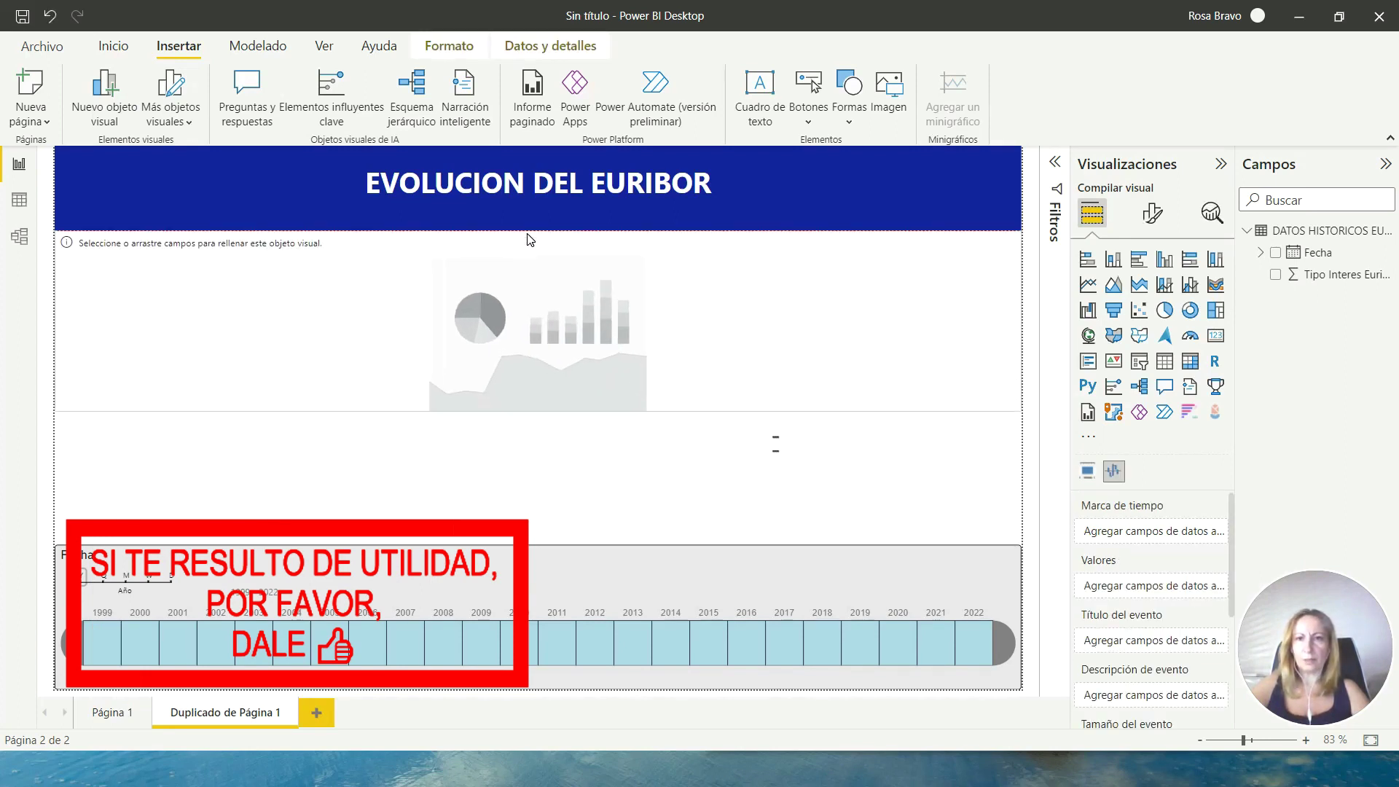
pyautogui.moveTo(537, 412); pyautogui.dragTo(545, 545)
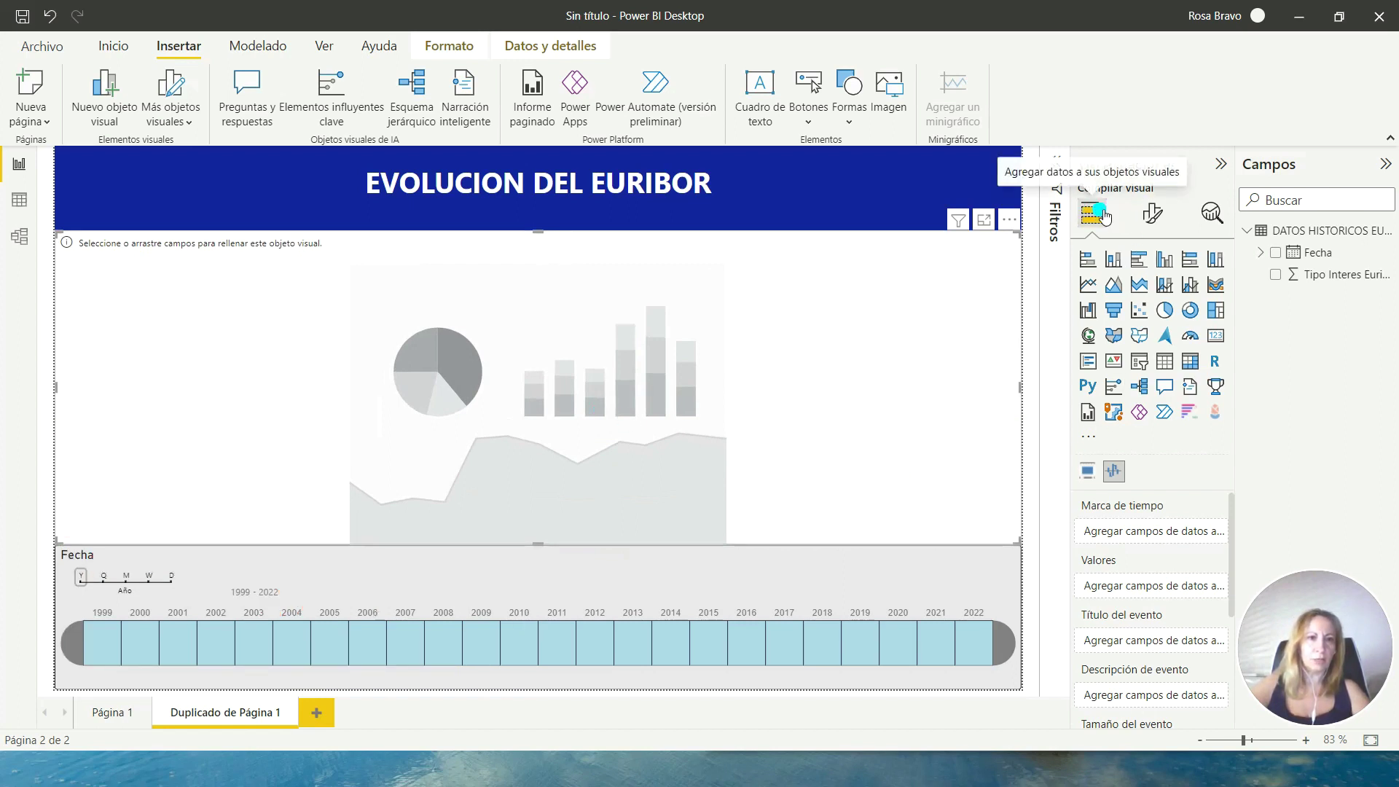
# Browse the chart's Format and Analytics options, then return to its field wells.
pyautogui.click(1163, 217)
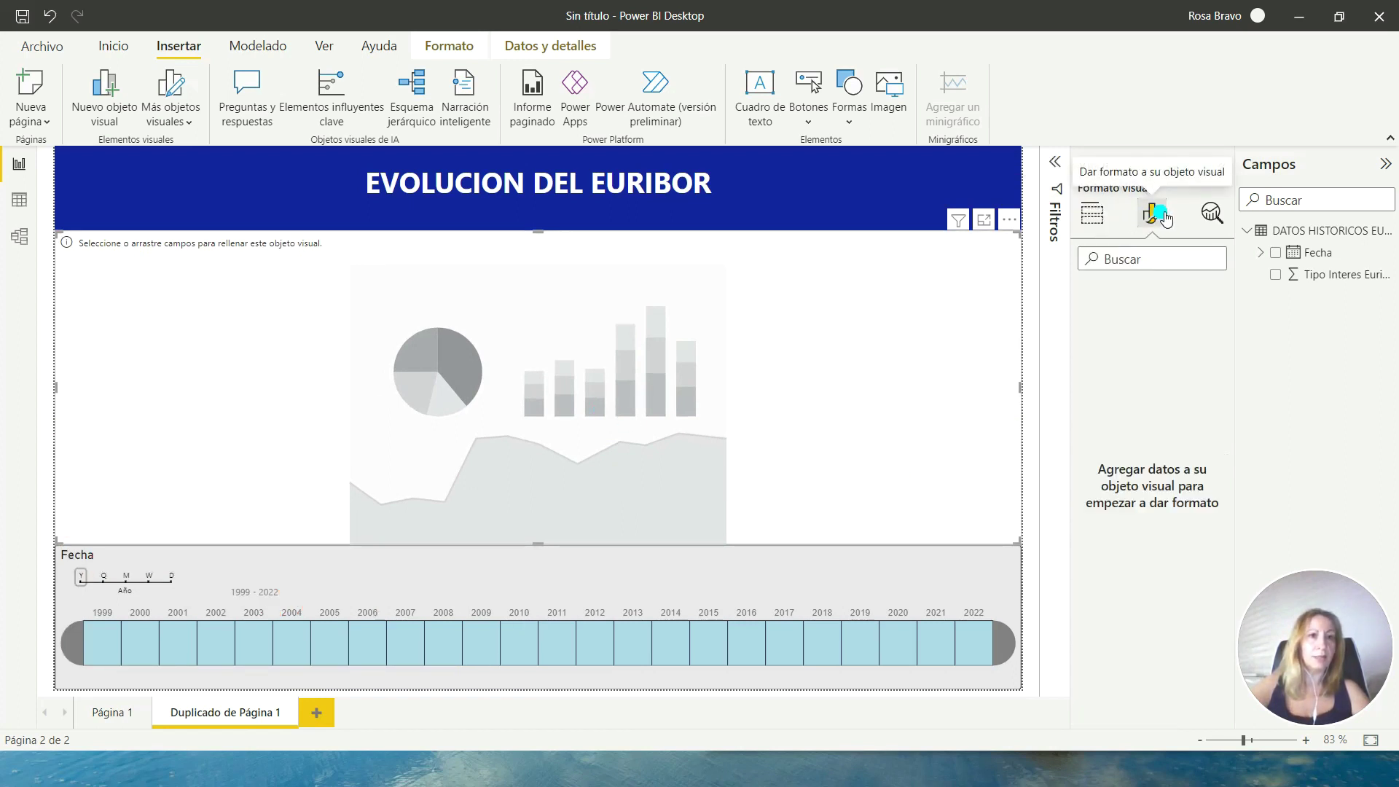
pyautogui.click(1226, 217)
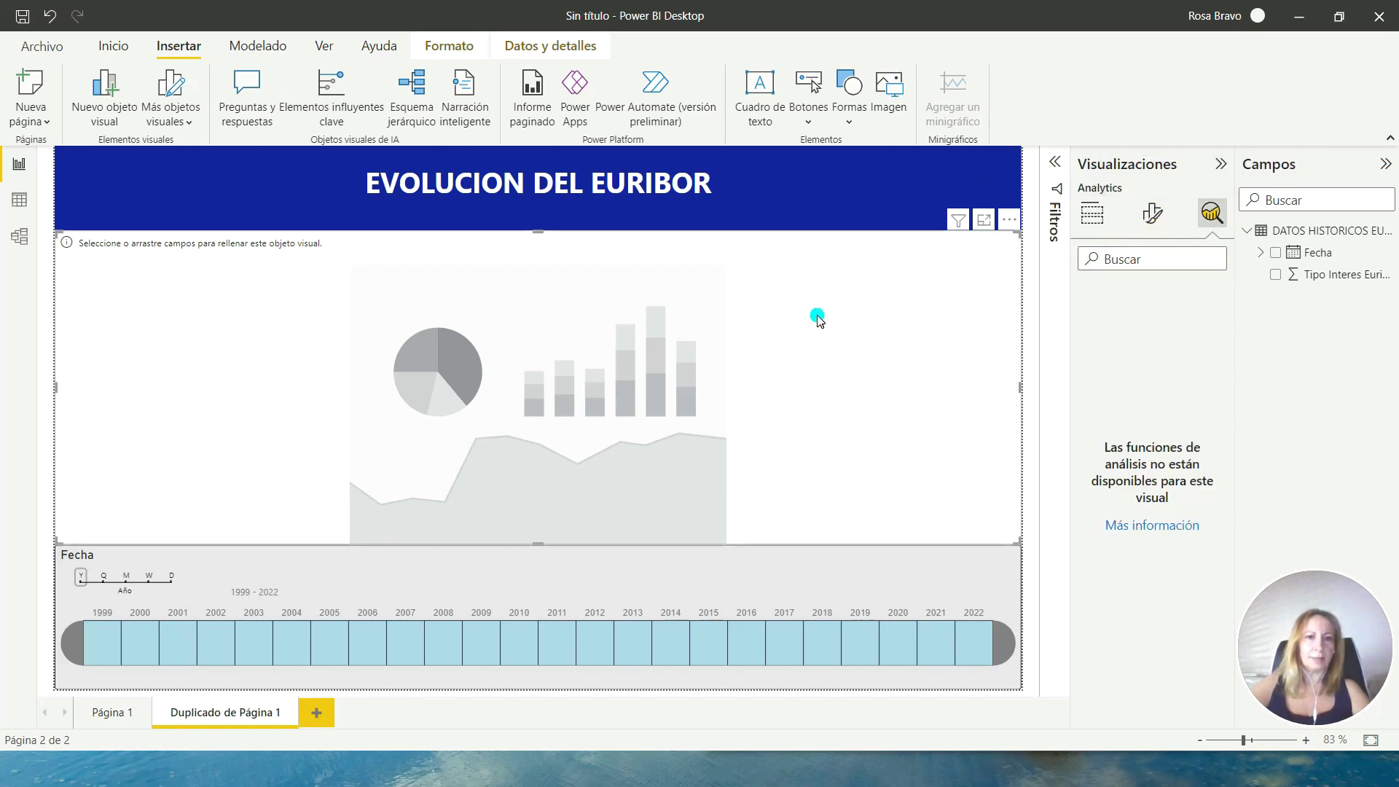
pyautogui.click(1092, 214)
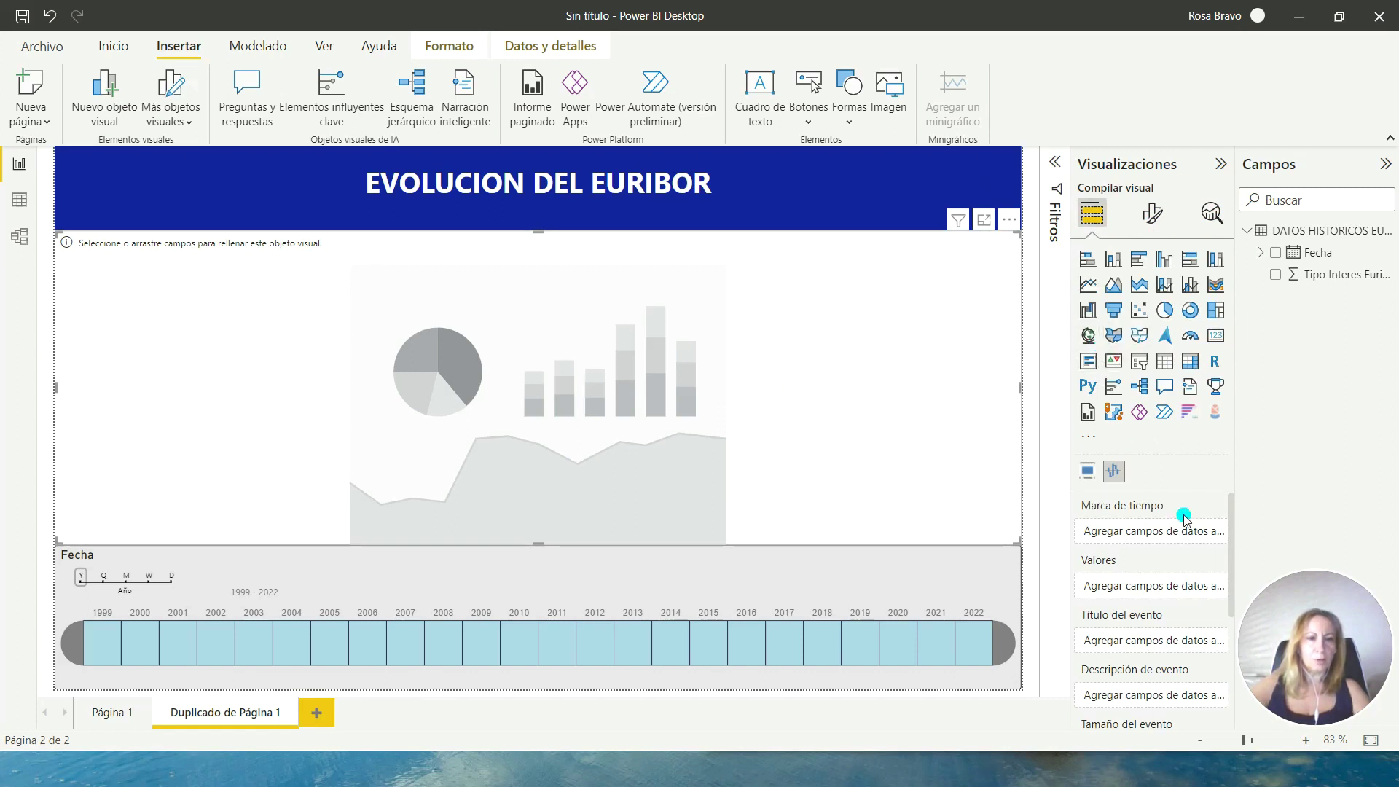
# Put Fecha in Marca de tiempo and Tipo Interes Euribor 12 meses in Valores.
pyautogui.moveTo(1320, 257); pyautogui.dragTo(1159, 541)
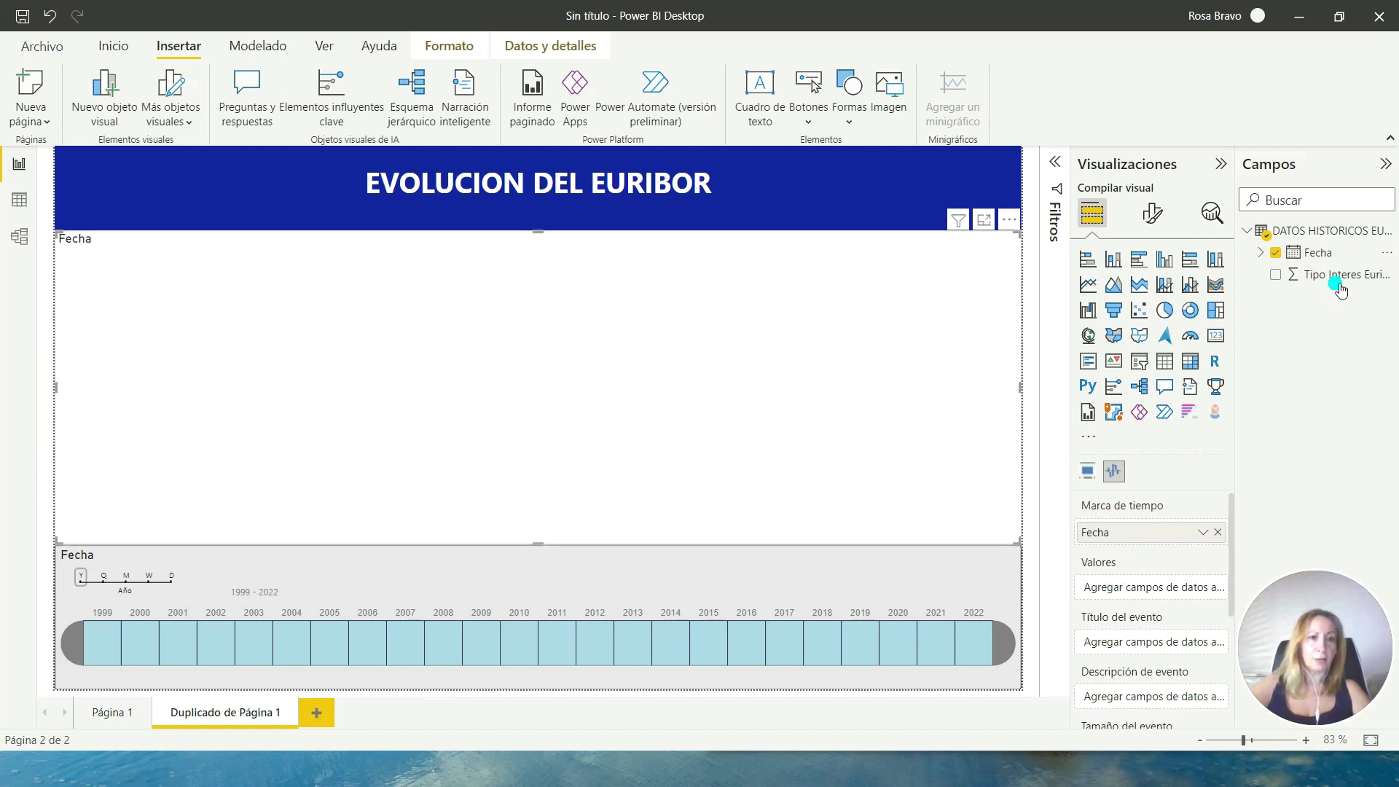
pyautogui.moveTo(1341, 284); pyautogui.dragTo(1170, 588)
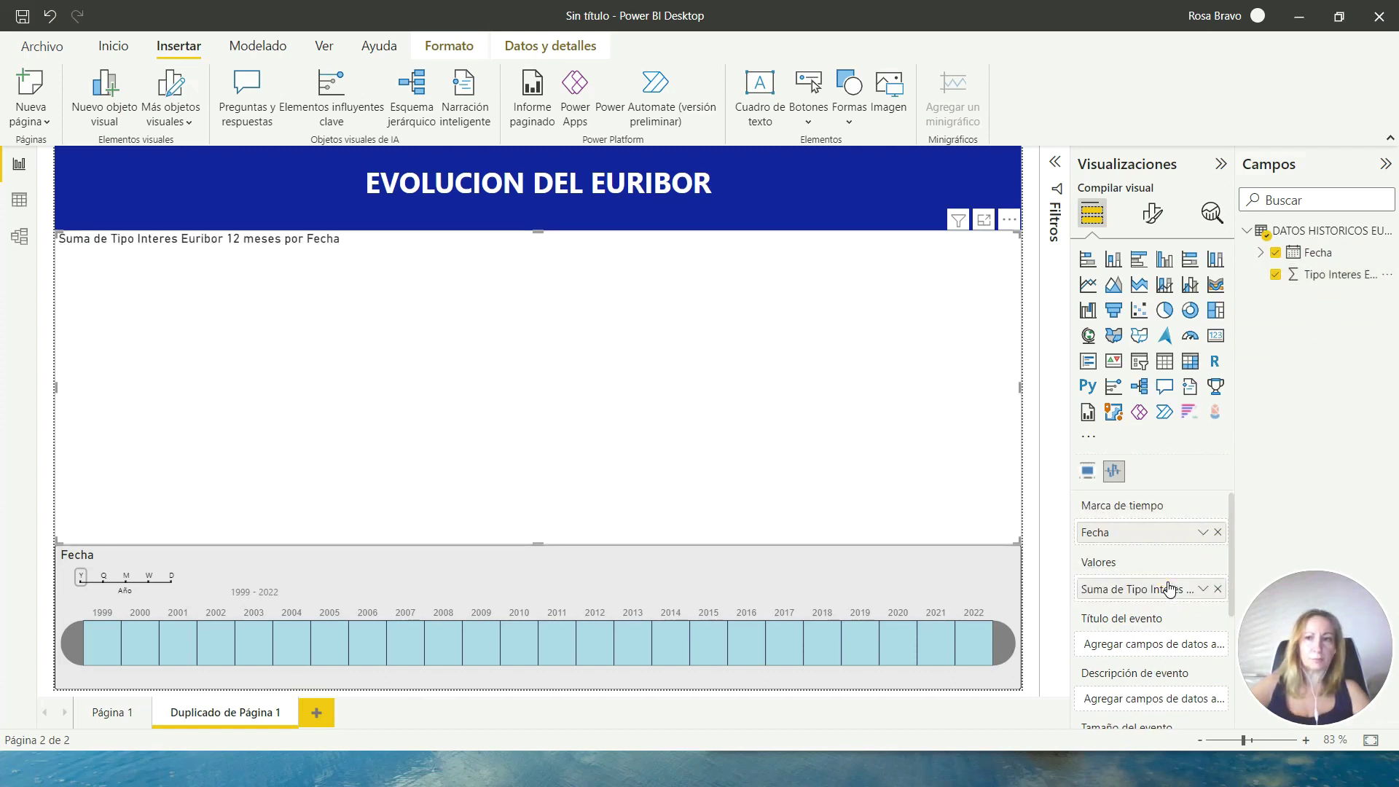
pyautogui.scroll(-3, 1120, 508)
pyautogui.scroll(-1, 1120, 508)
pyautogui.scroll(-1, 1124, 506)
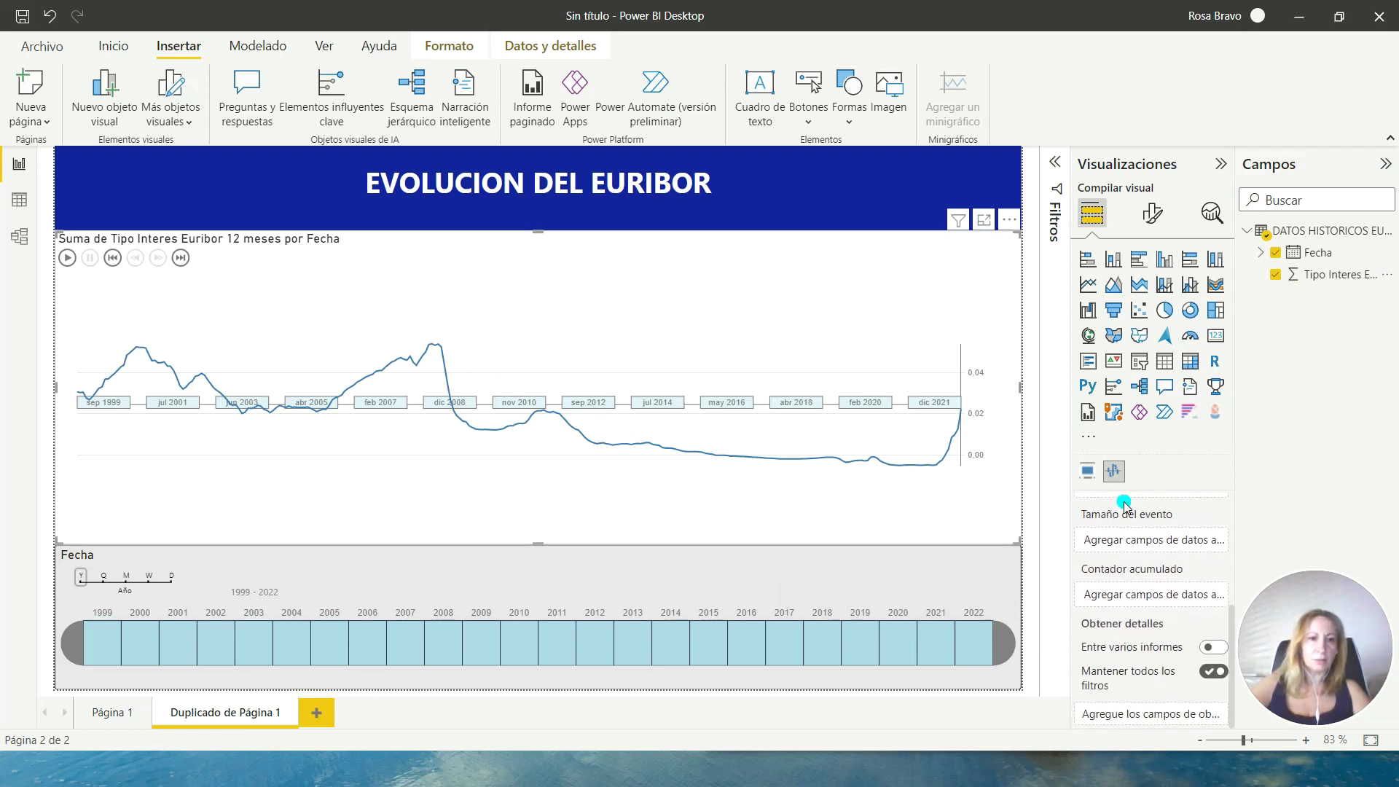
pyautogui.scroll(2, 1123, 506)
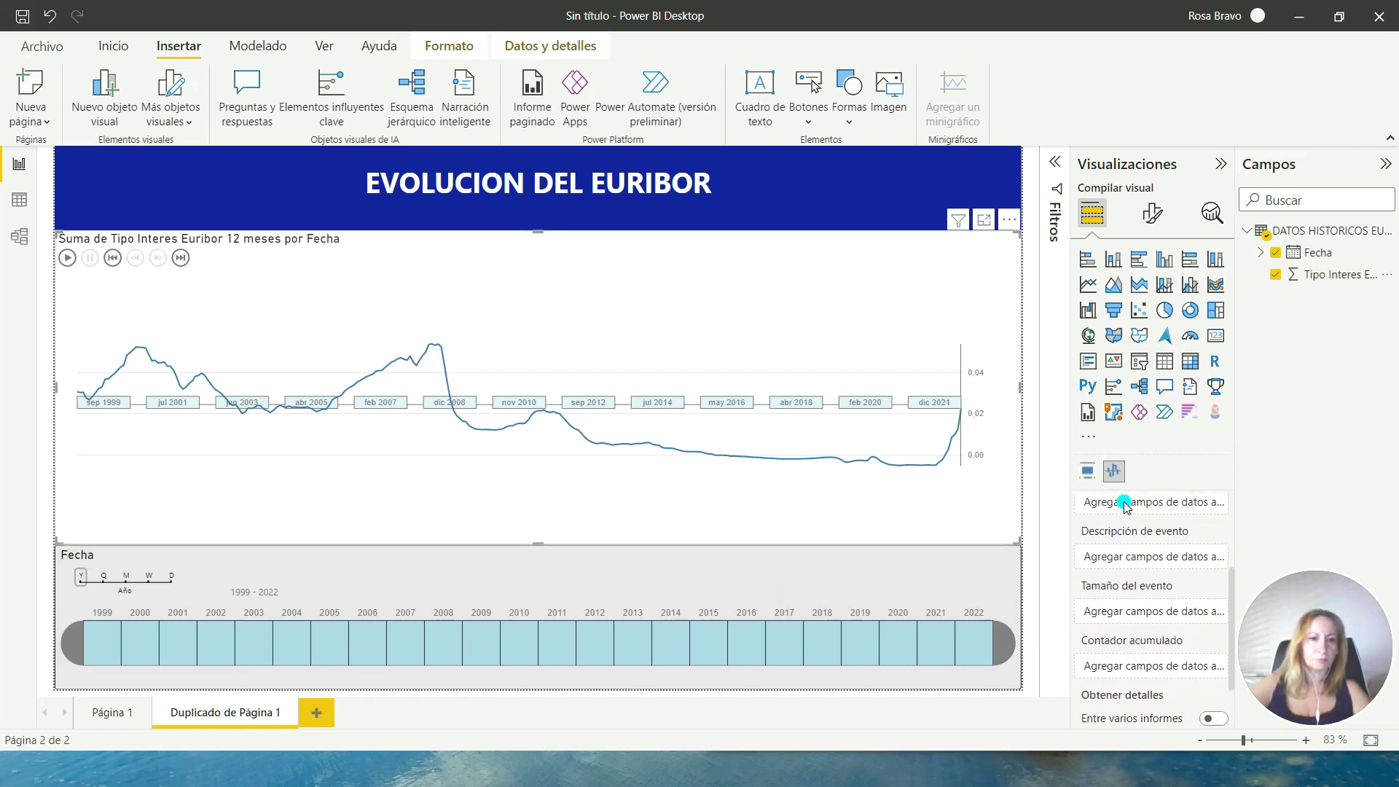
pyautogui.scroll(2, 1125, 503)
pyautogui.scroll(1, 1125, 499)
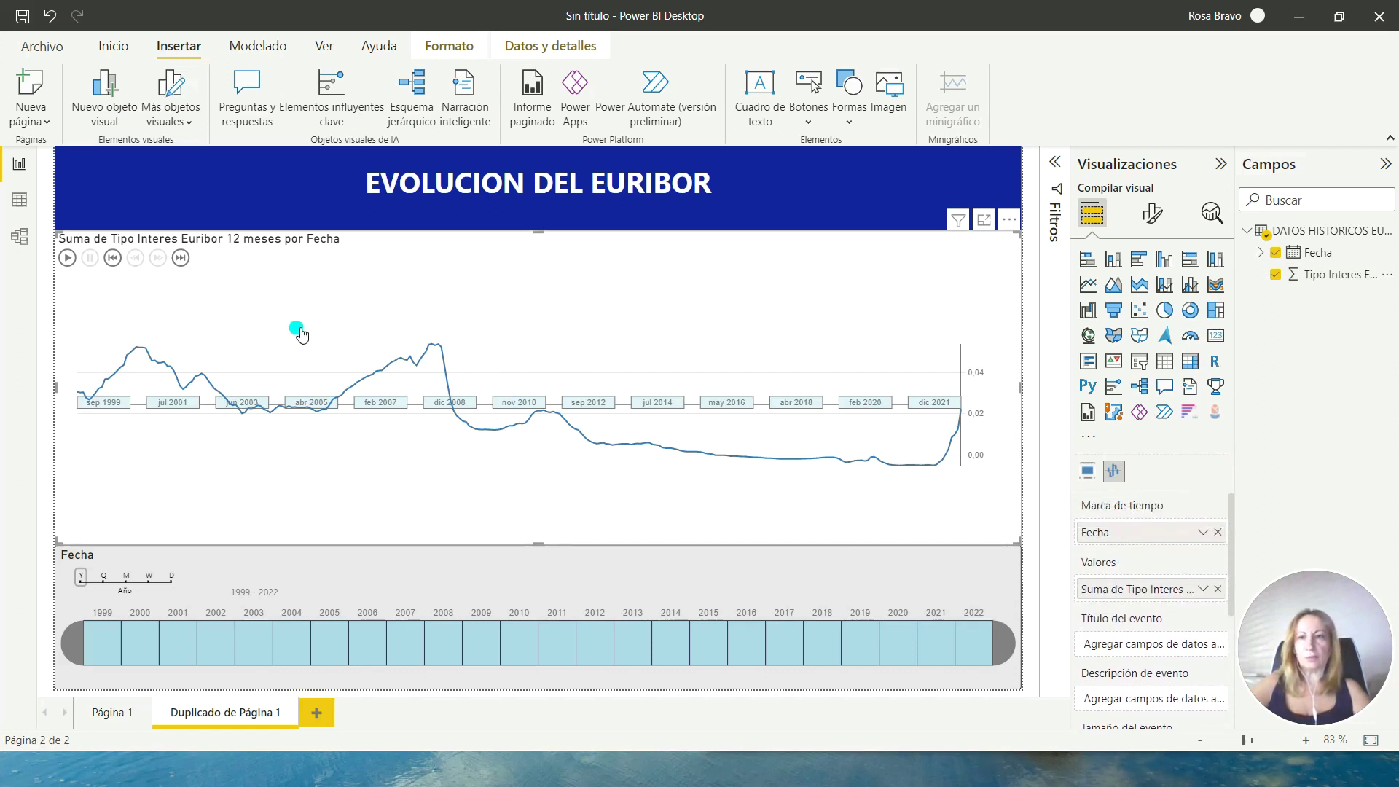
# Set Reproducción Velocidad to 20 points per second and test the faster Euribor animation.
pyautogui.click(70, 257)
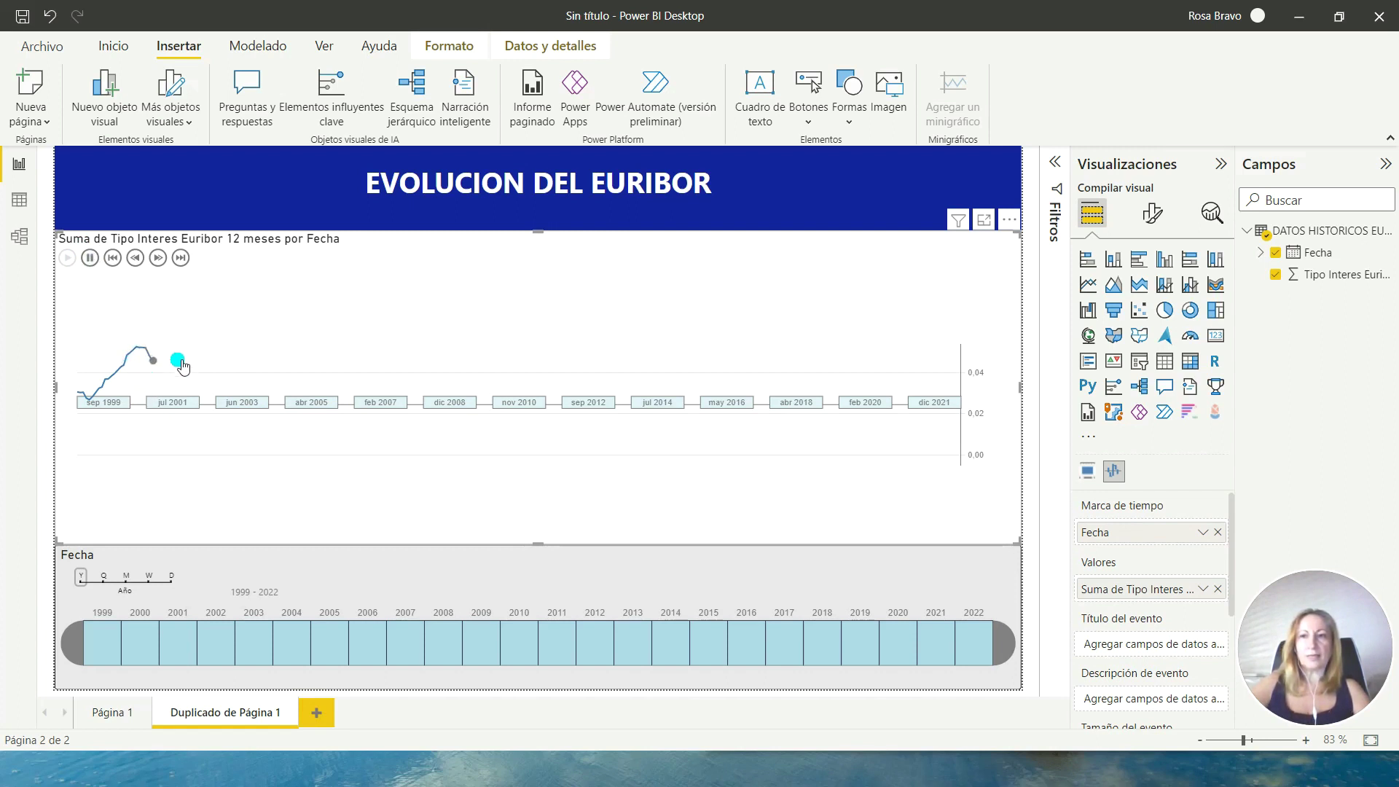
pyautogui.click(97, 258)
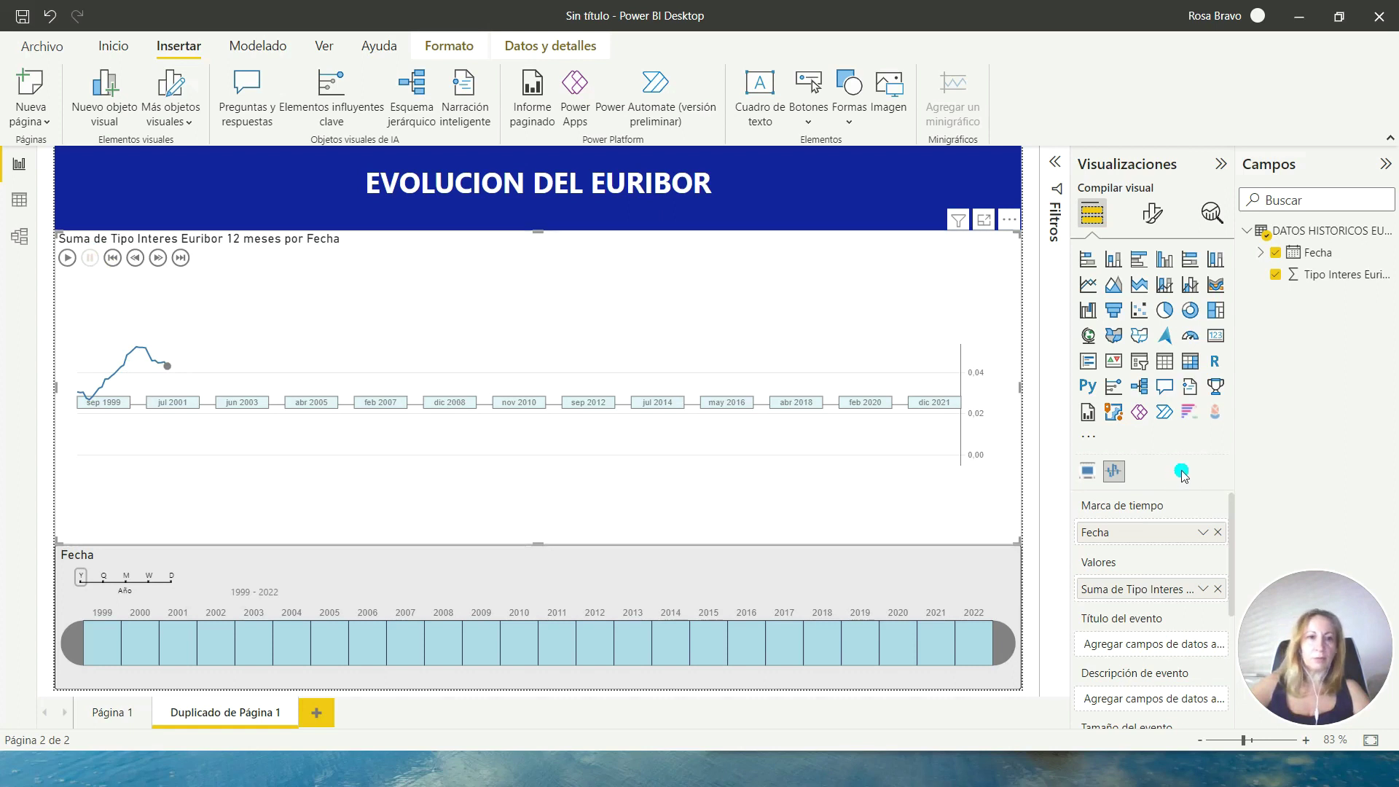
pyautogui.click(1152, 213)
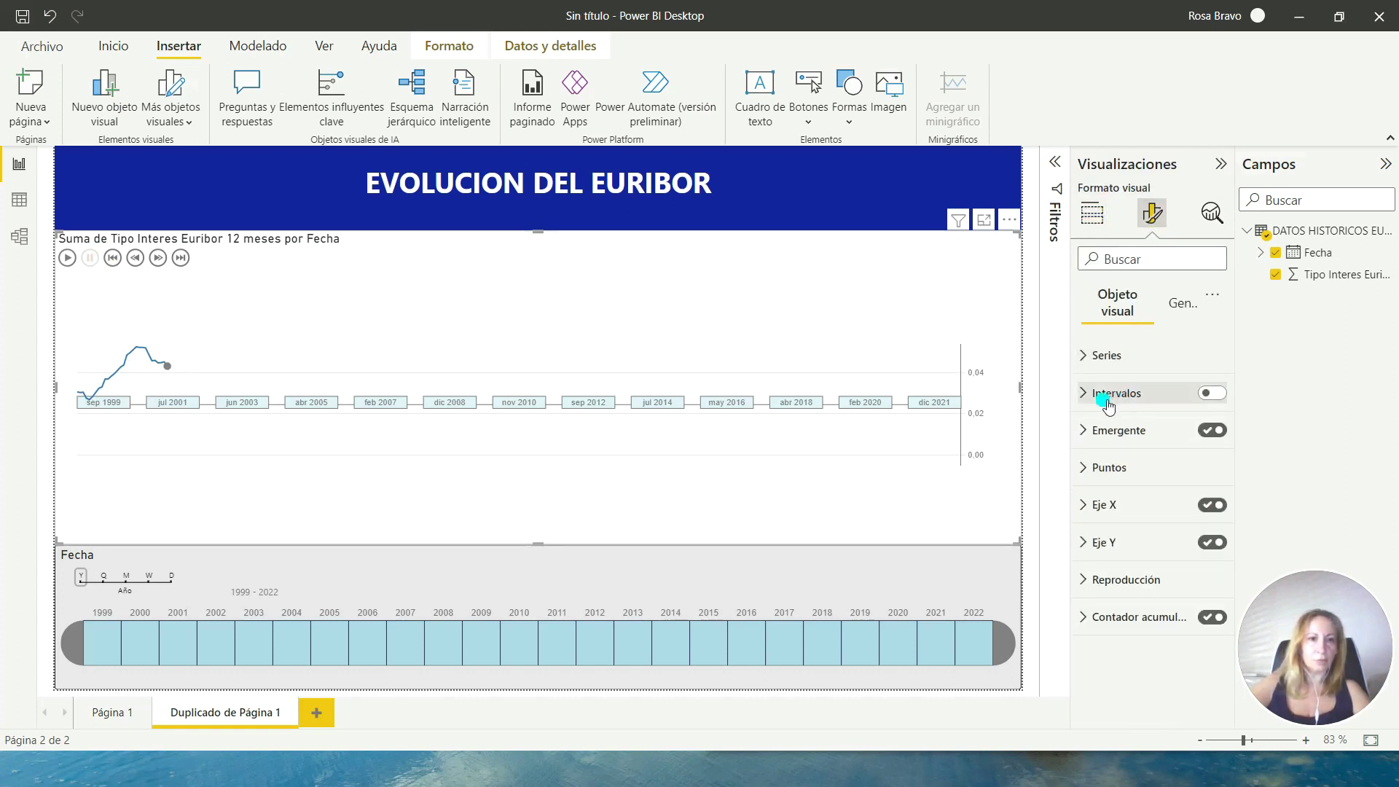
pyautogui.click(1090, 357)
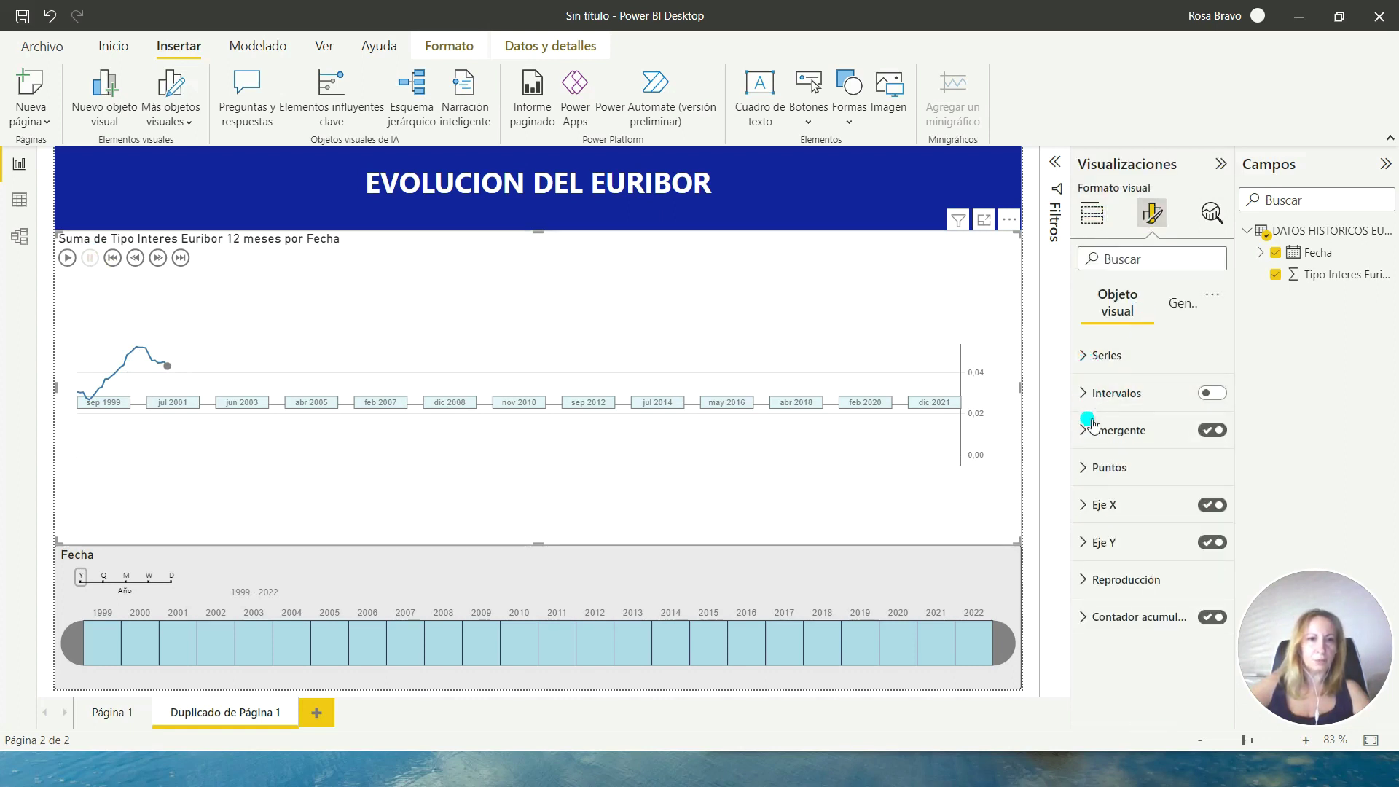
pyautogui.click(1091, 579)
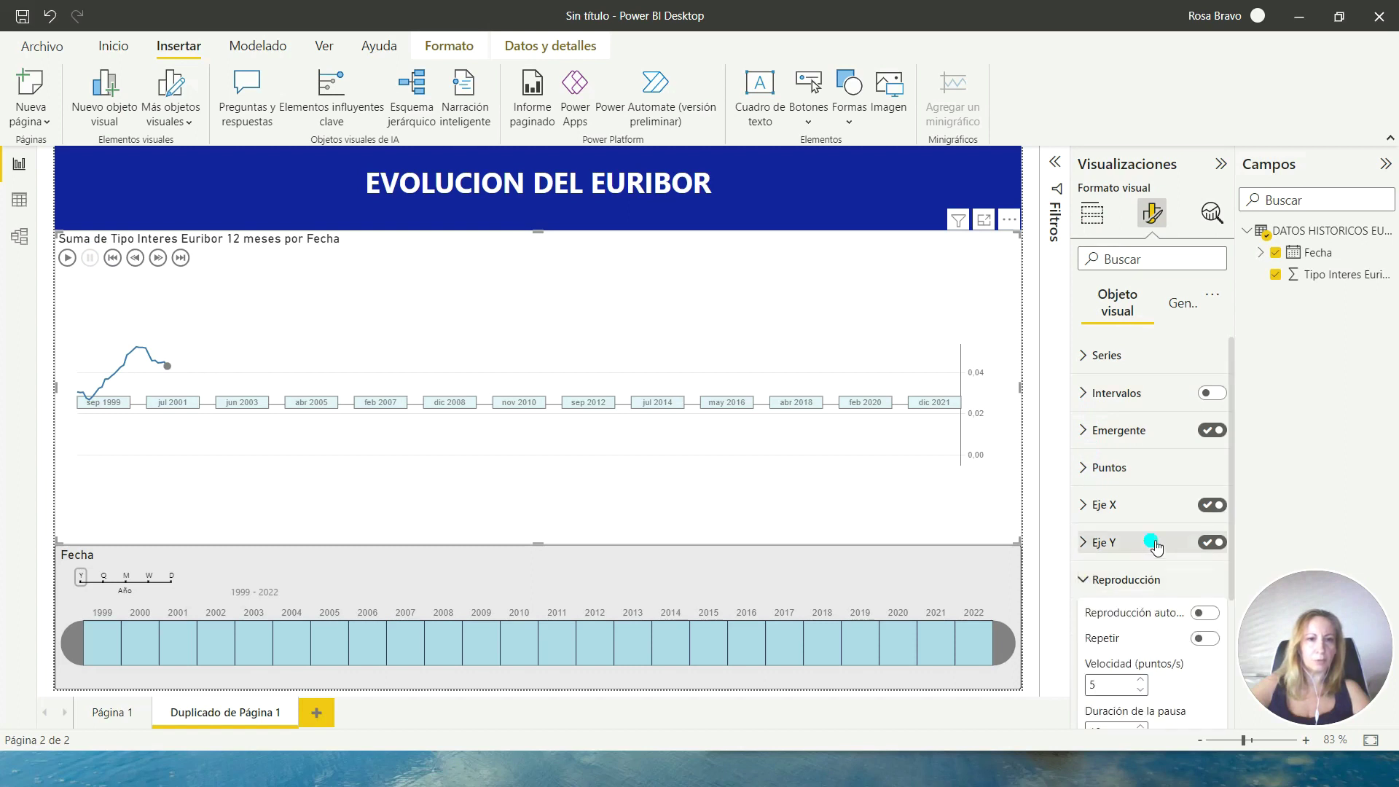
pyautogui.scroll(-2, 1155, 540)
pyautogui.scroll(-1, 1153, 539)
pyautogui.press('BackSpace')
pyautogui.write('20')
pyautogui.click(1077, 503)
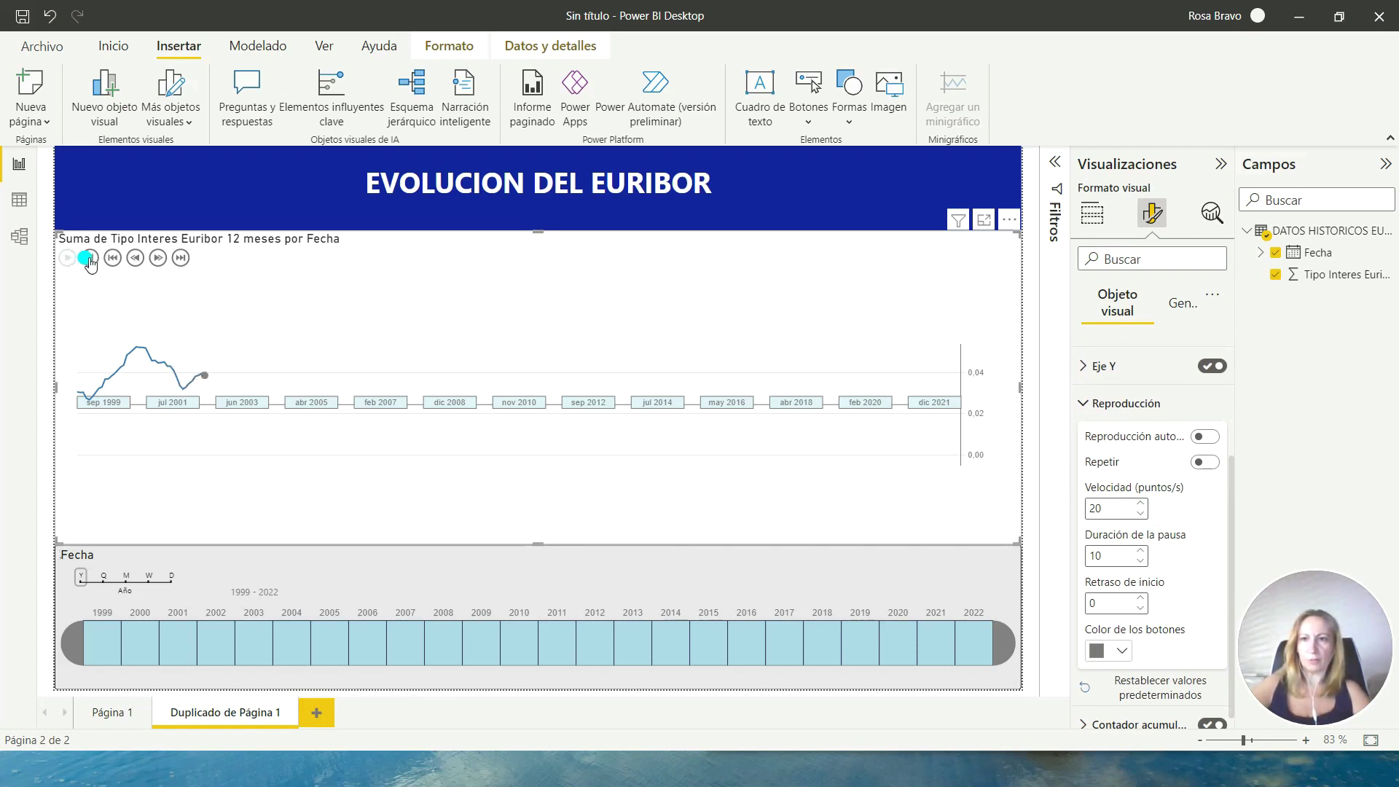
pyautogui.click(90, 258)
pyautogui.click(656, 290)
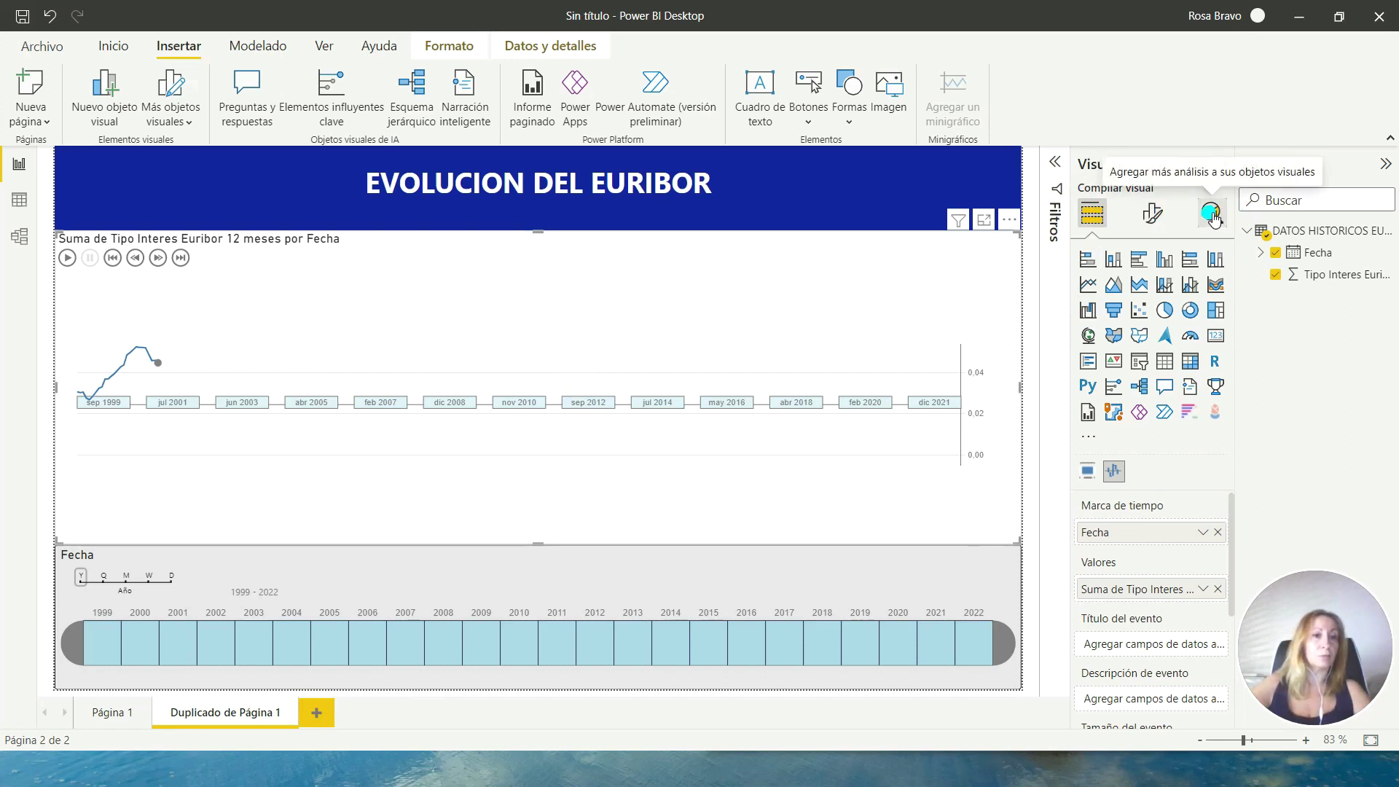
# Give the Pulse Chart a light grey background under General > Efectos.
pyautogui.click(1153, 213)
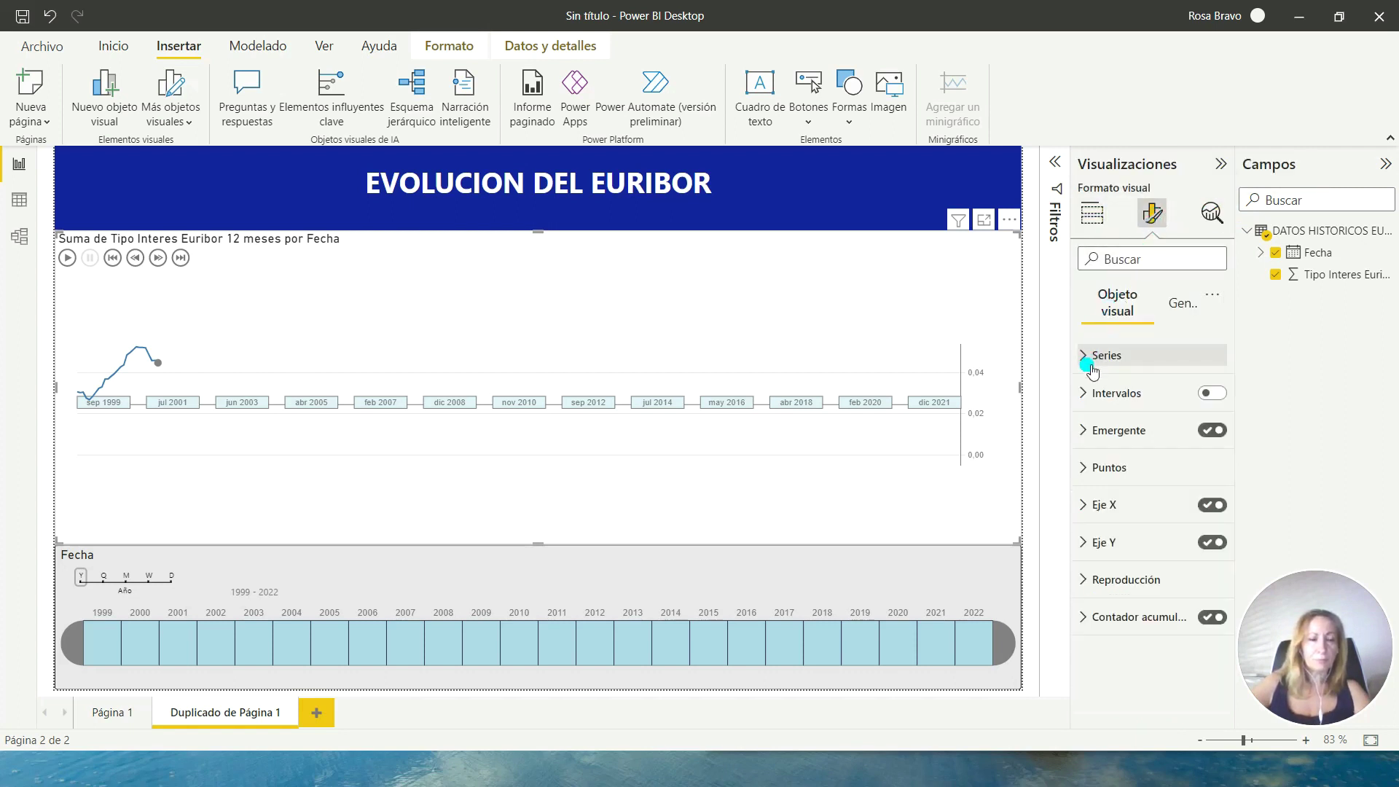
pyautogui.click(1182, 305)
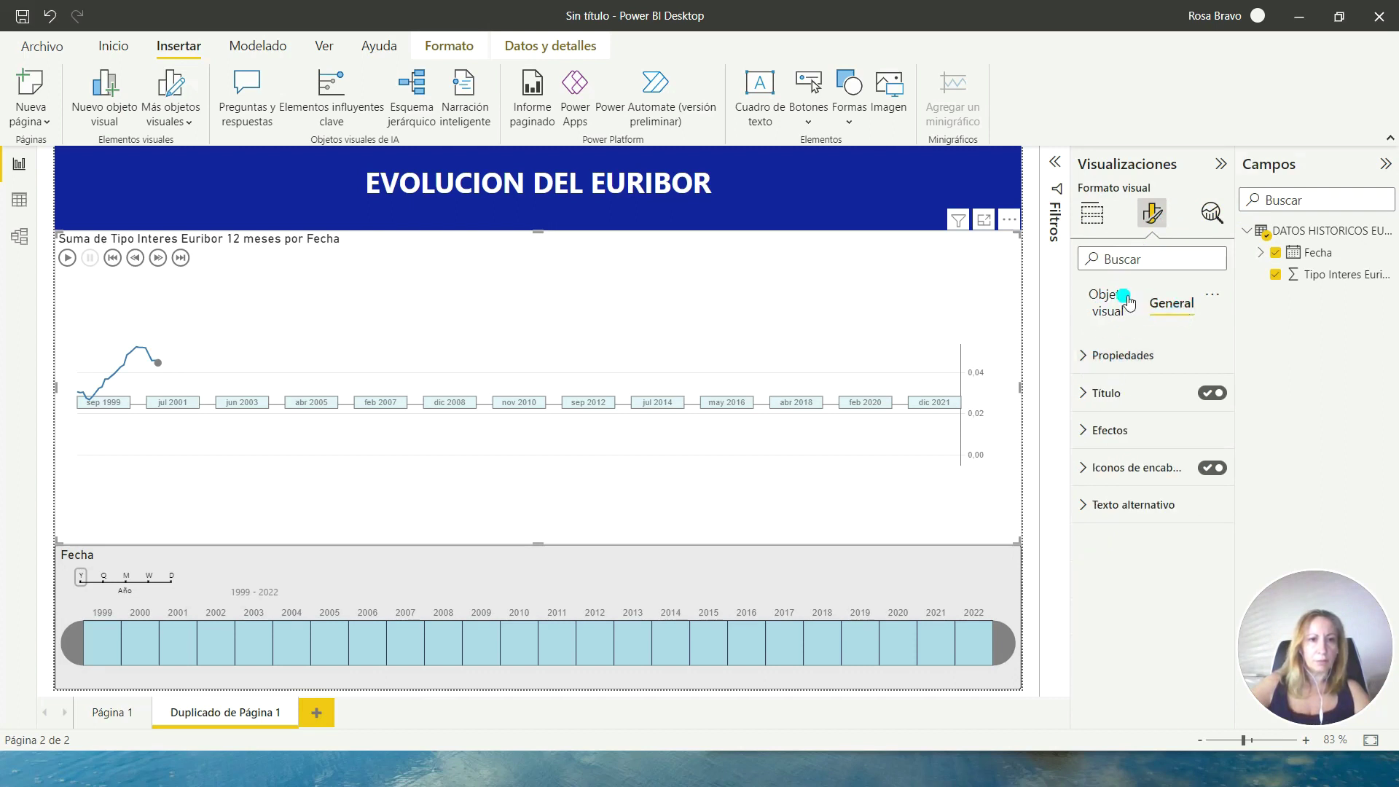
pyautogui.click(1083, 430)
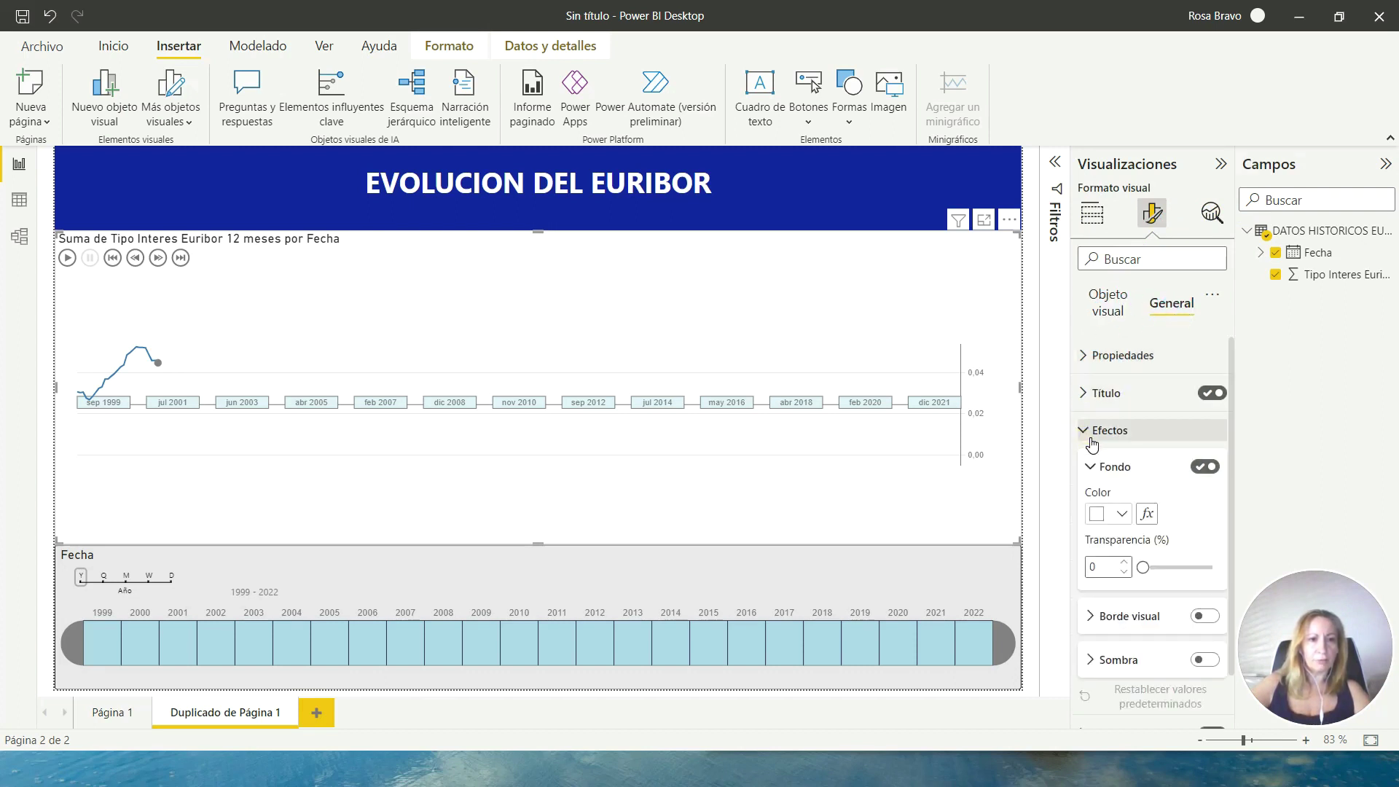
pyautogui.click(1121, 515)
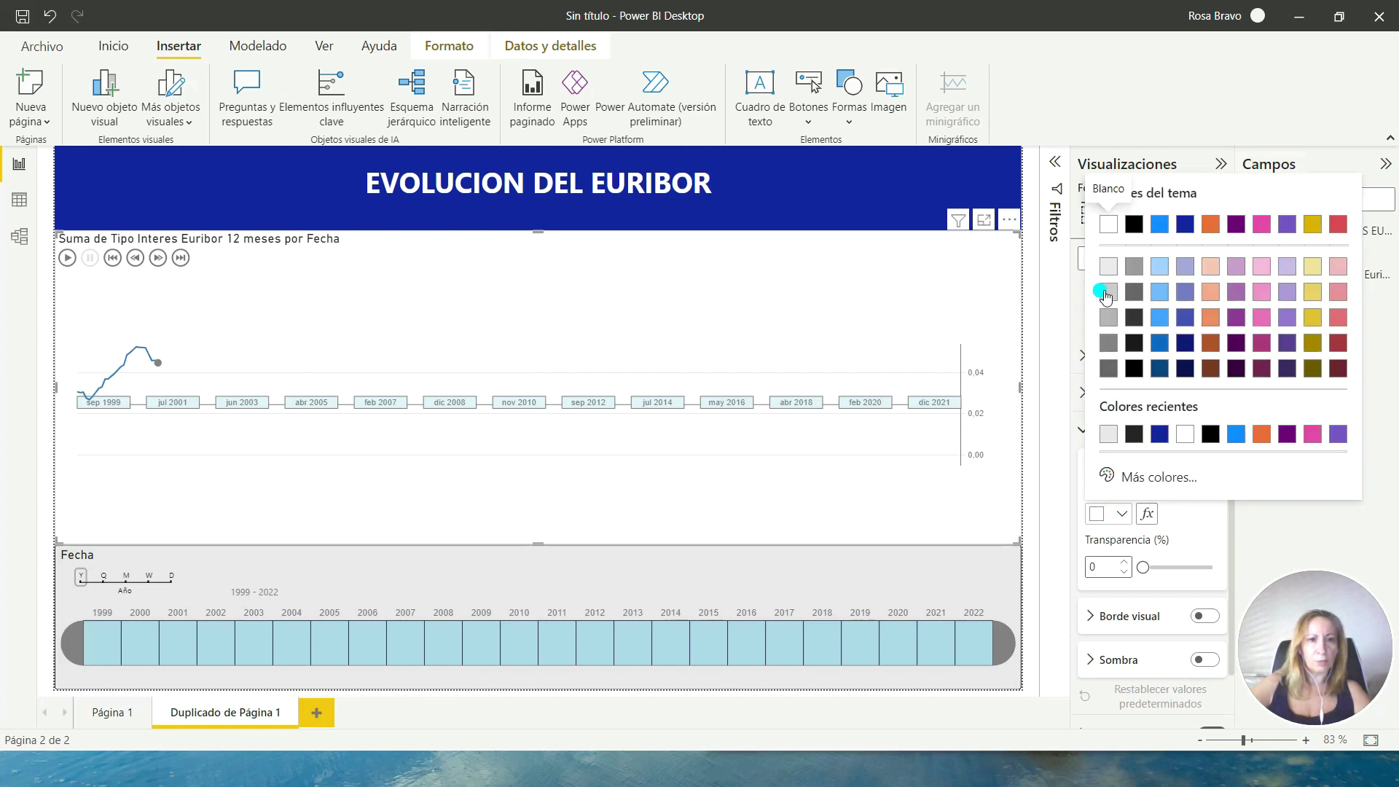
pyautogui.click(1108, 265)
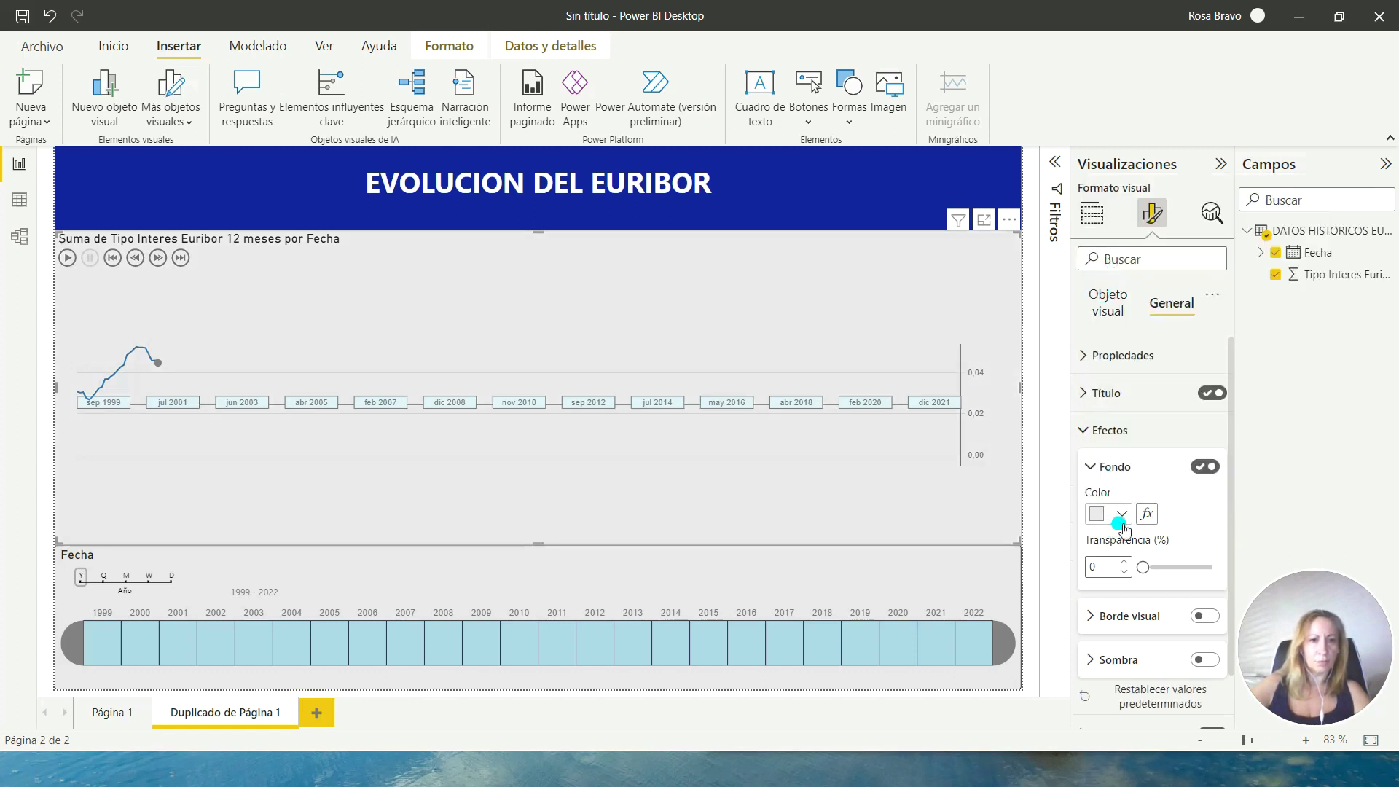
# Turn on a visual border with 5 px rounded corners and a drop shadow.
pyautogui.click(1210, 617)
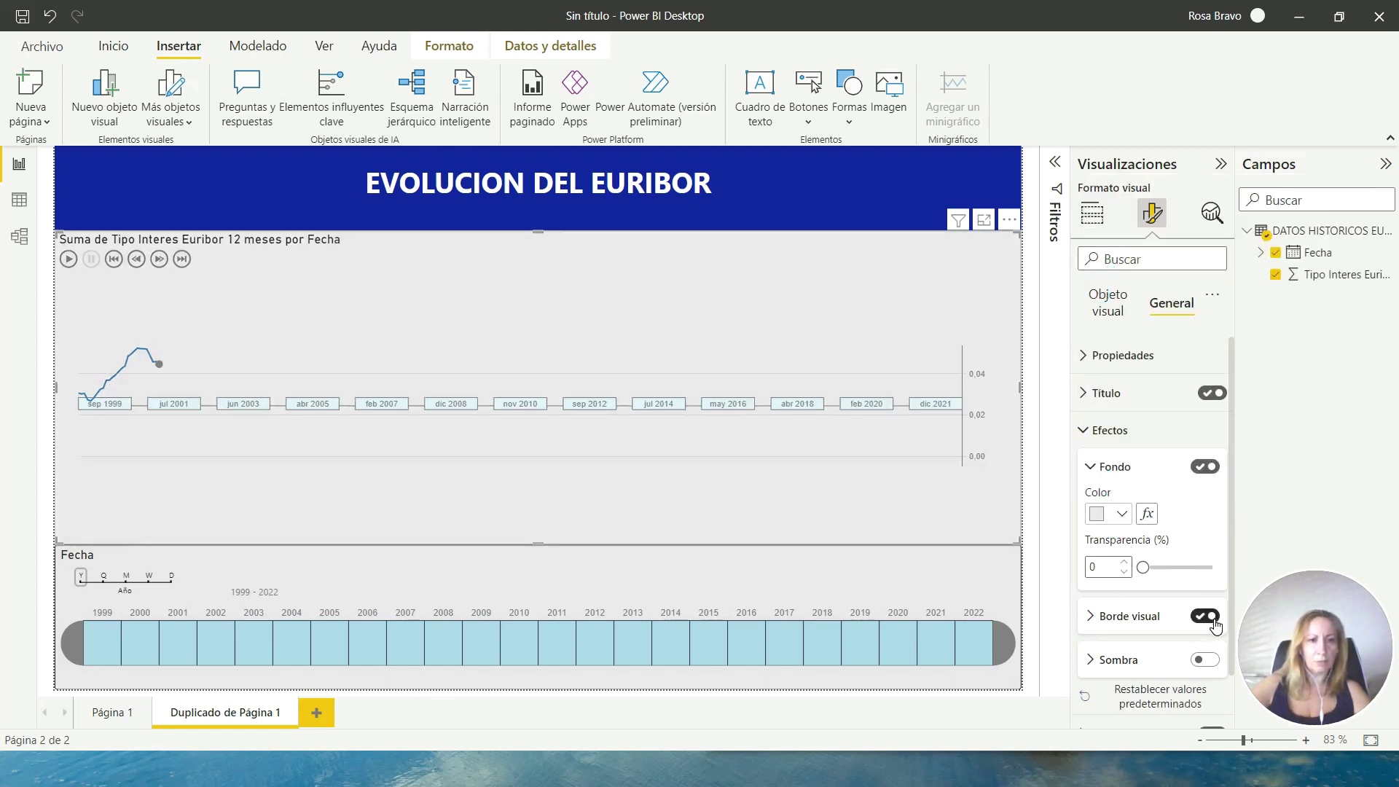
pyautogui.click(1094, 626)
pyautogui.scroll(-1, 1144, 714)
pyautogui.click(1124, 652)
pyautogui.click(1124, 652)
pyautogui.click(1125, 653)
pyautogui.click(1124, 652)
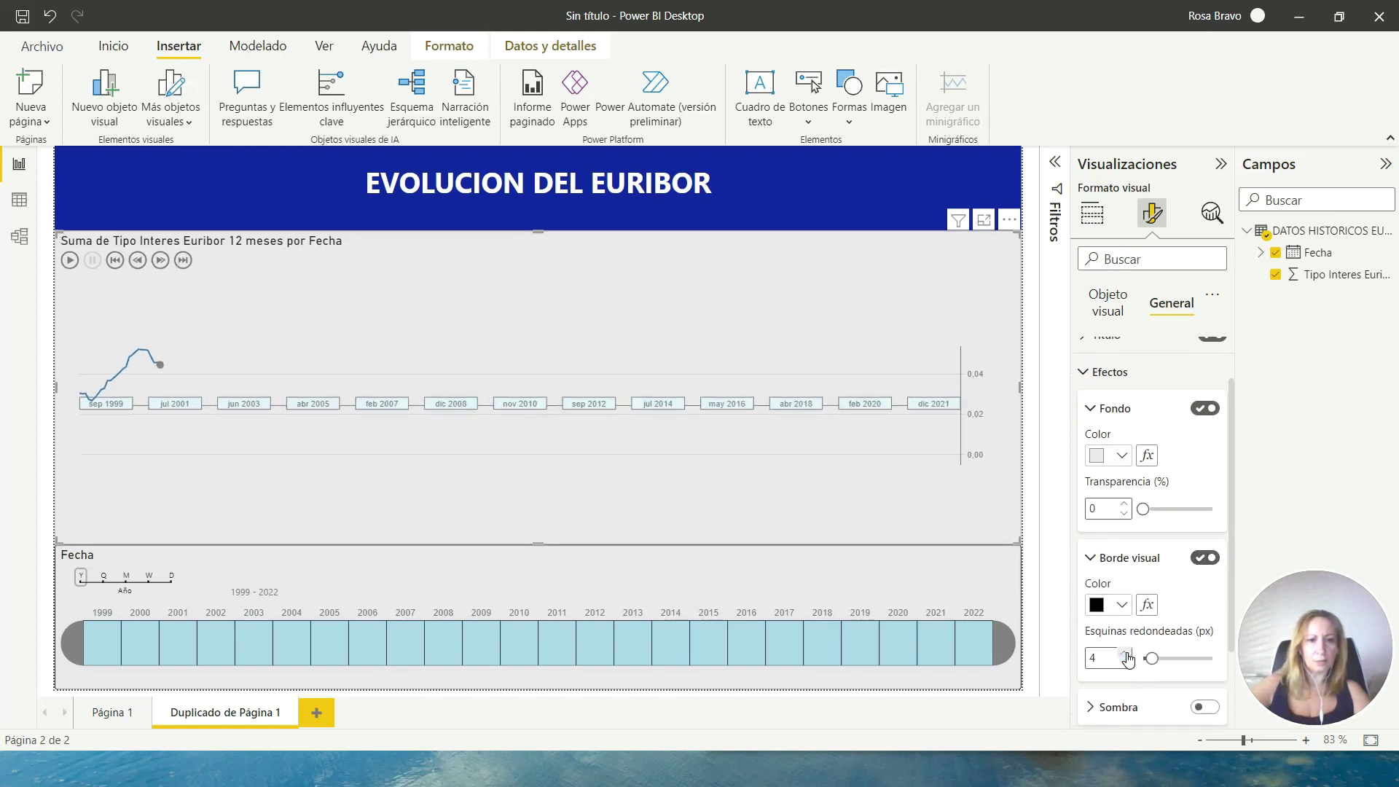
pyautogui.click(1214, 707)
pyautogui.click(1213, 707)
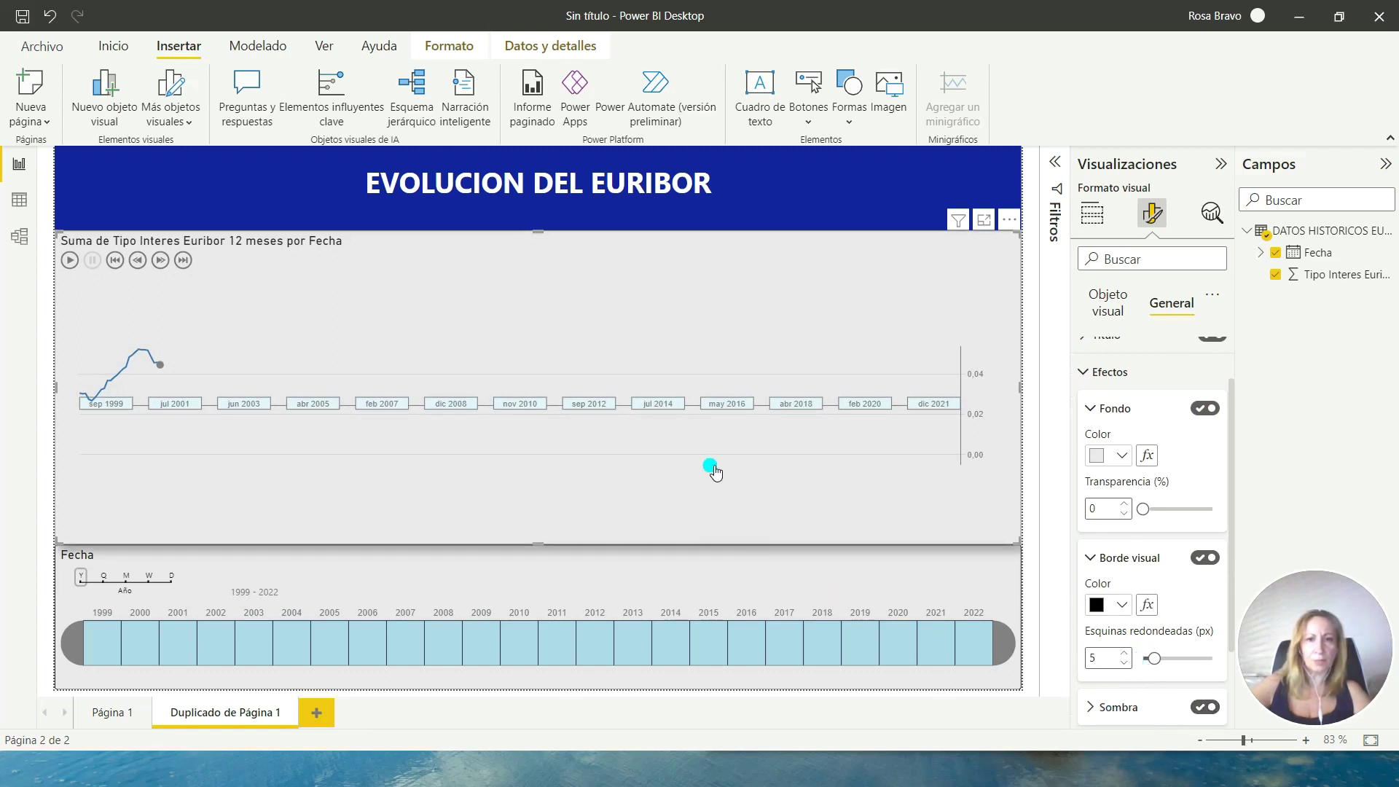
pyautogui.scroll(1, 1080, 572)
# Delete 'Suma de' so the title reads 'Tipo Interes Euribor 12 meses por Fecha'.
pyautogui.click(1083, 392)
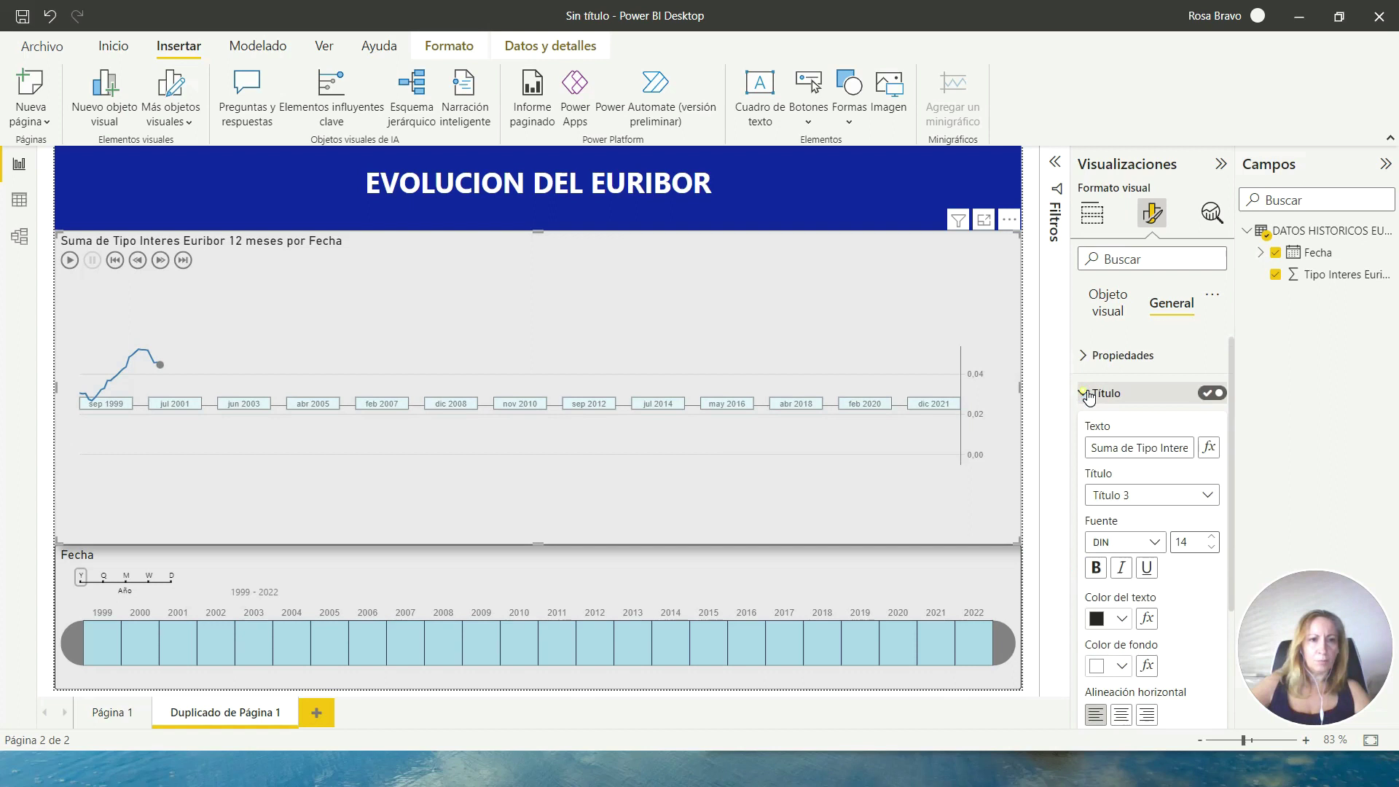
pyautogui.click(1114, 451)
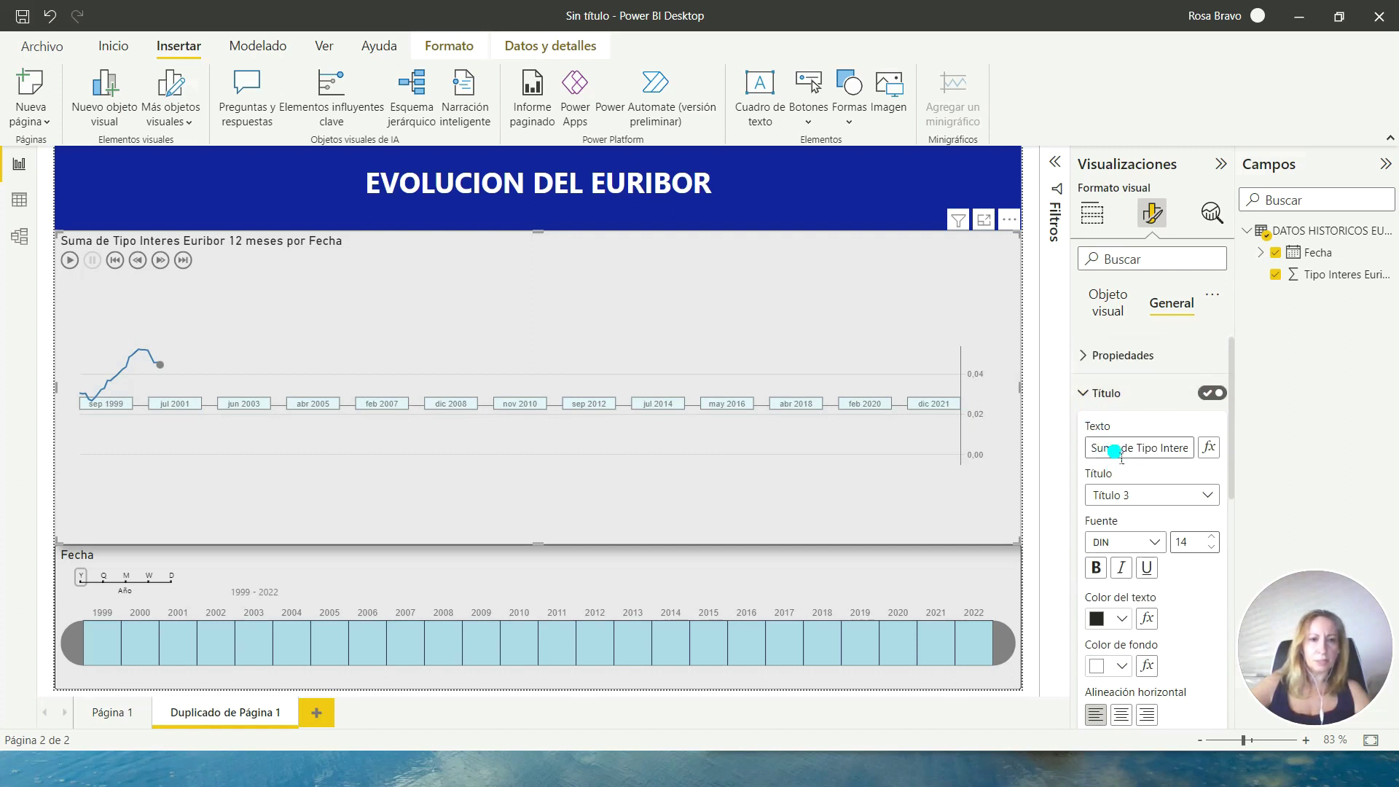
pyautogui.moveTo(1123, 447); pyautogui.dragTo(1066, 446)
pyautogui.press('BackSpace')
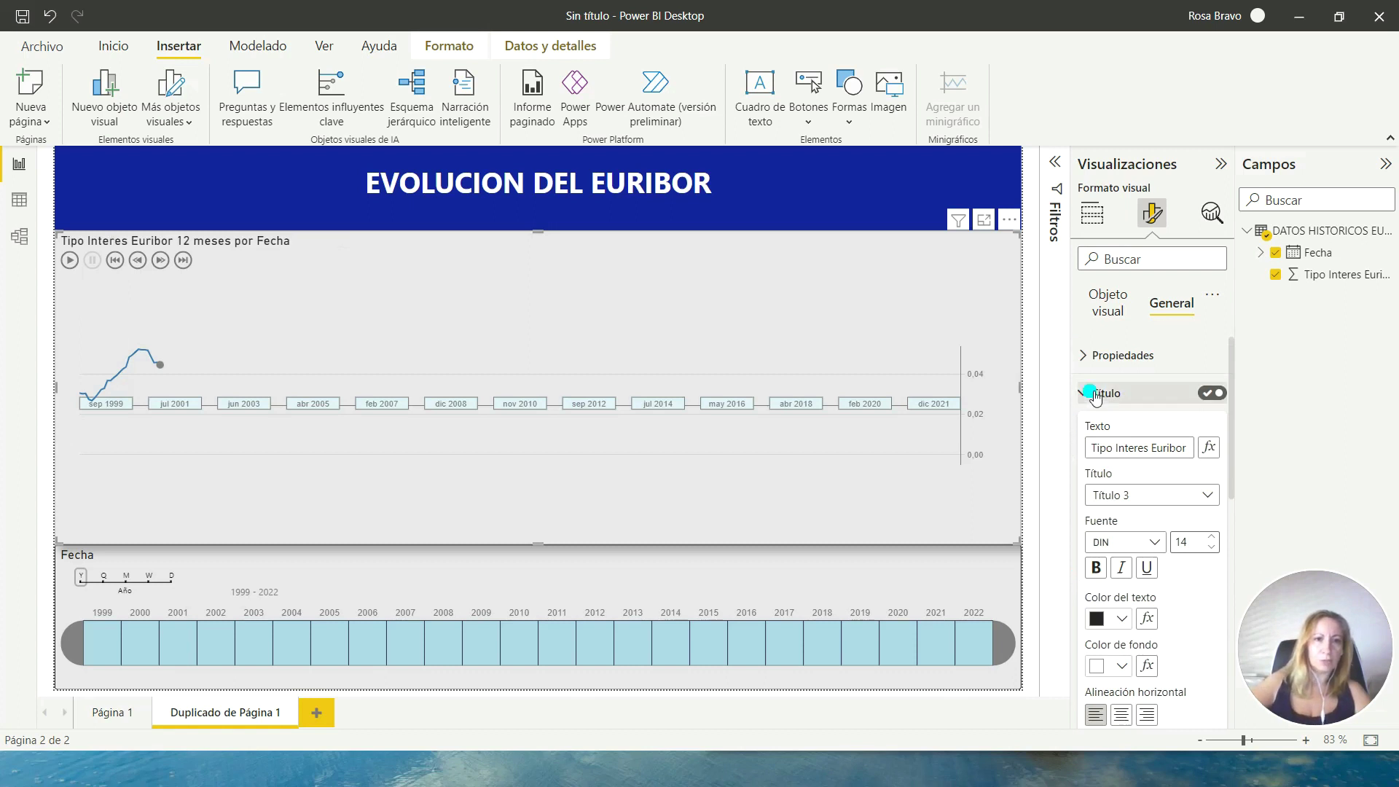
pyautogui.click(1084, 393)
pyautogui.click(1092, 356)
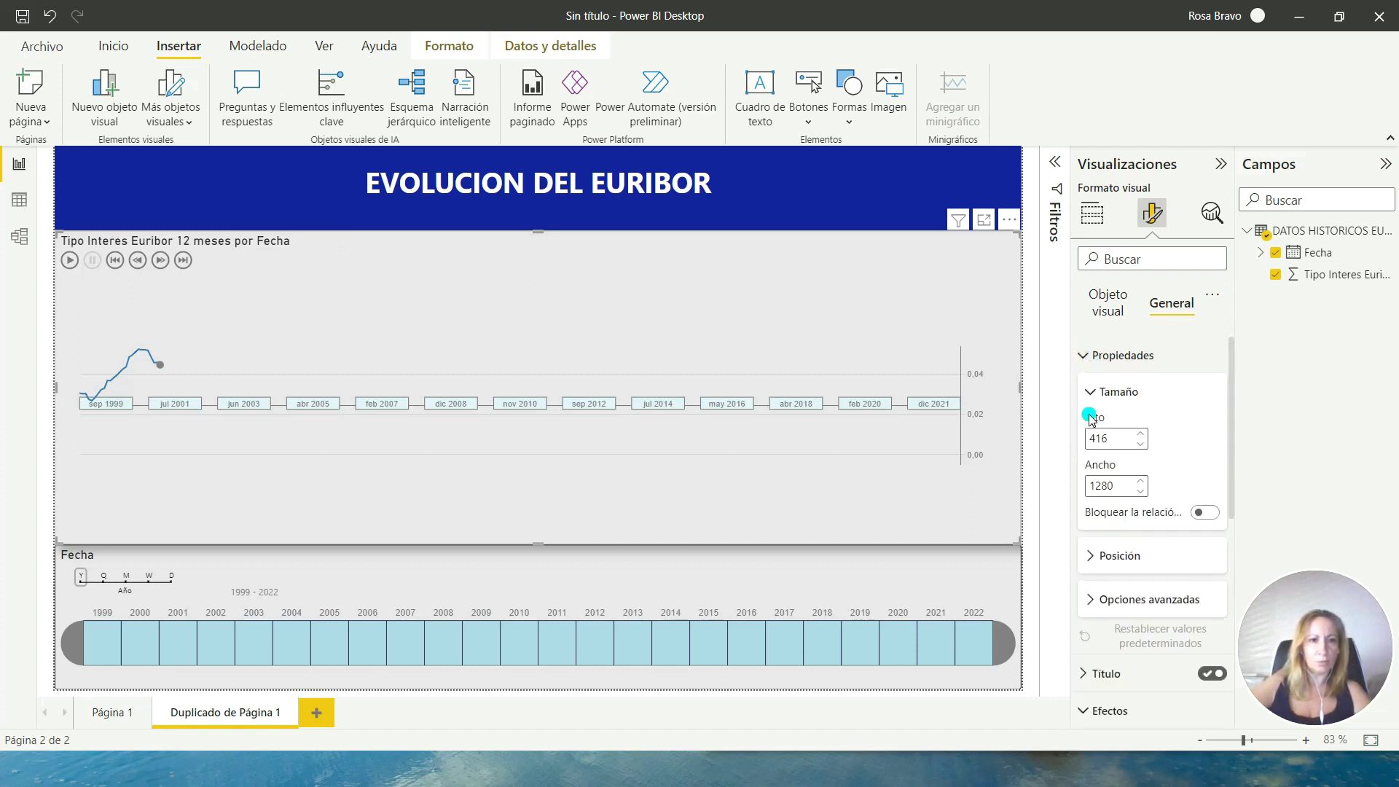
pyautogui.click(1107, 321)
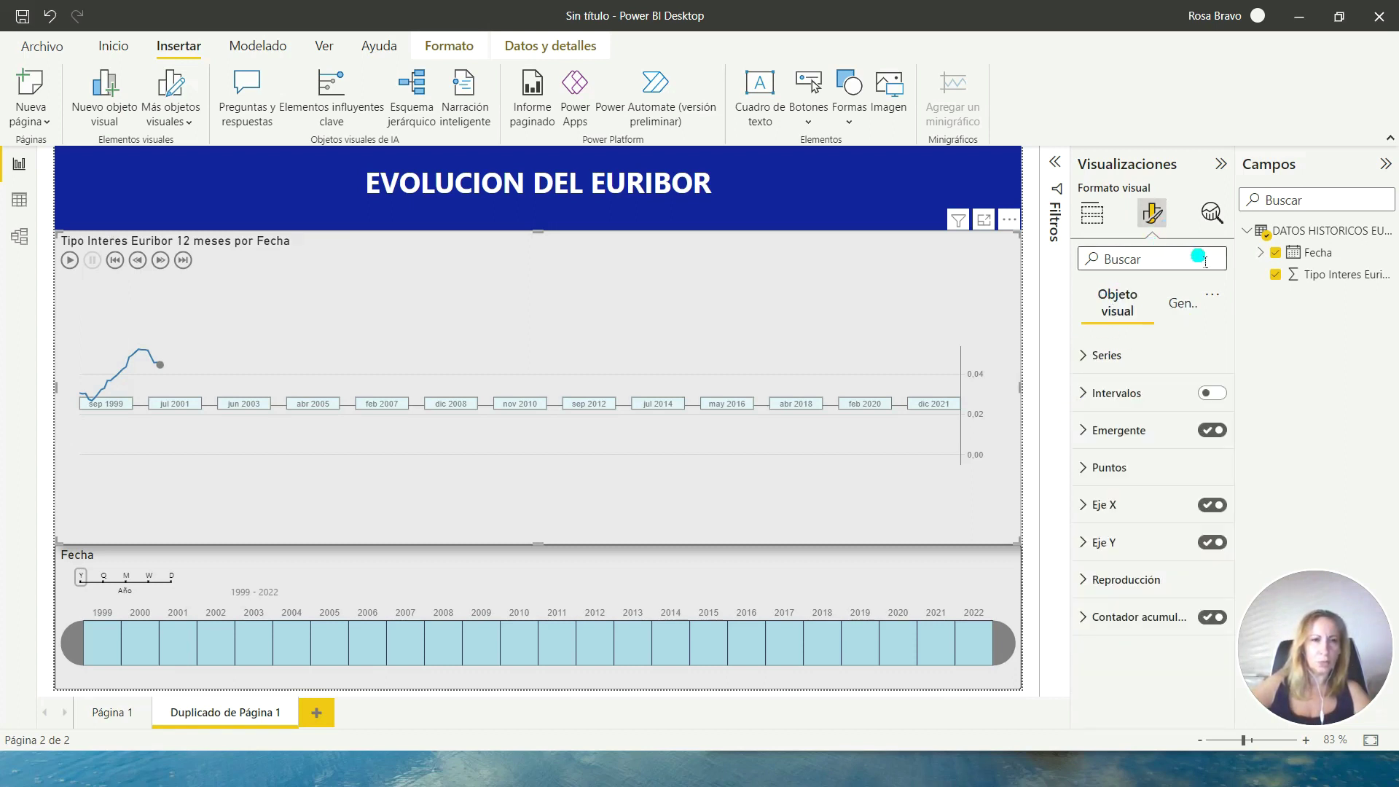
pyautogui.click(1092, 214)
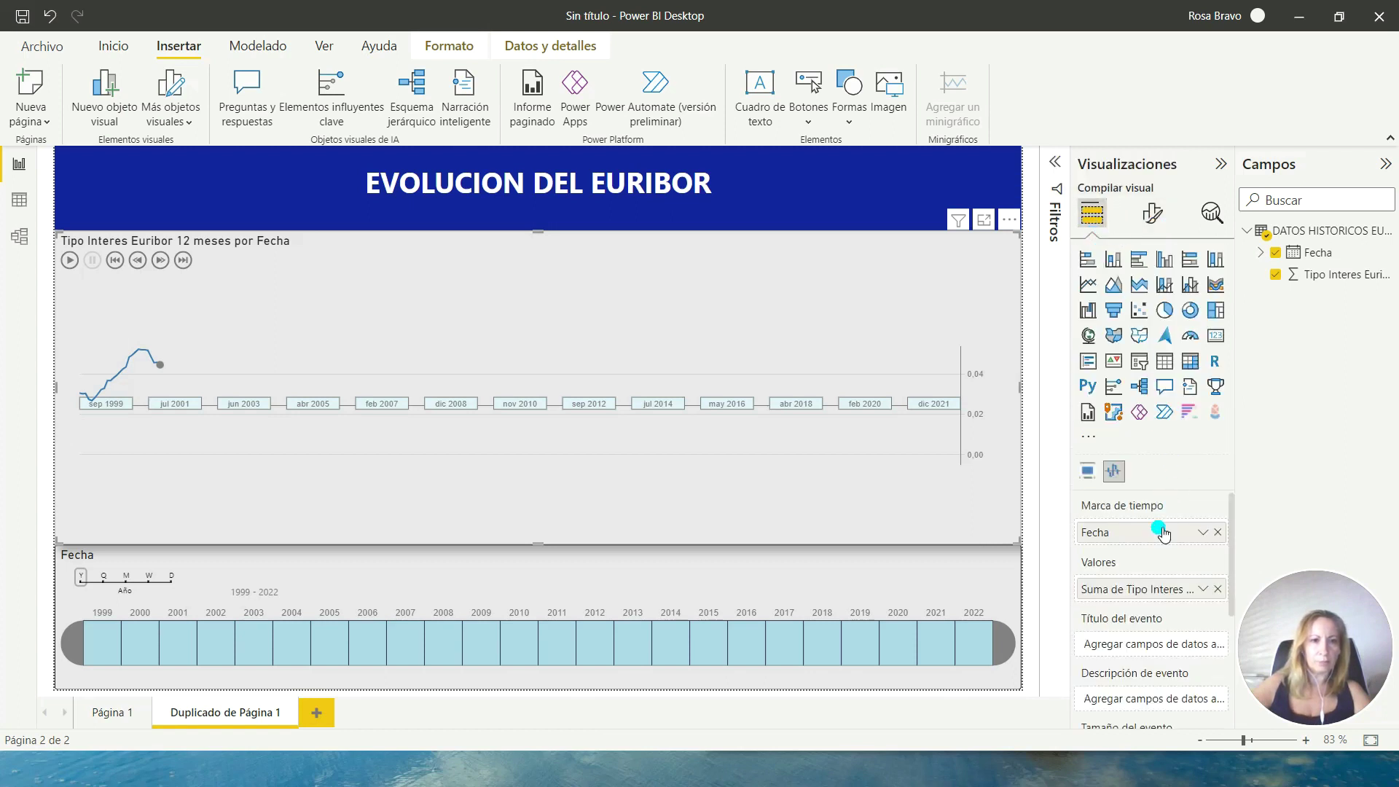
# Review the Pulse Chart's Series, Reproducción and Contador acumulado format settings.
pyautogui.scroll(-2, 1159, 524)
pyautogui.scroll(-3, 1158, 530)
pyautogui.scroll(2, 1157, 526)
pyautogui.scroll(2, 1157, 526)
pyautogui.click(1152, 213)
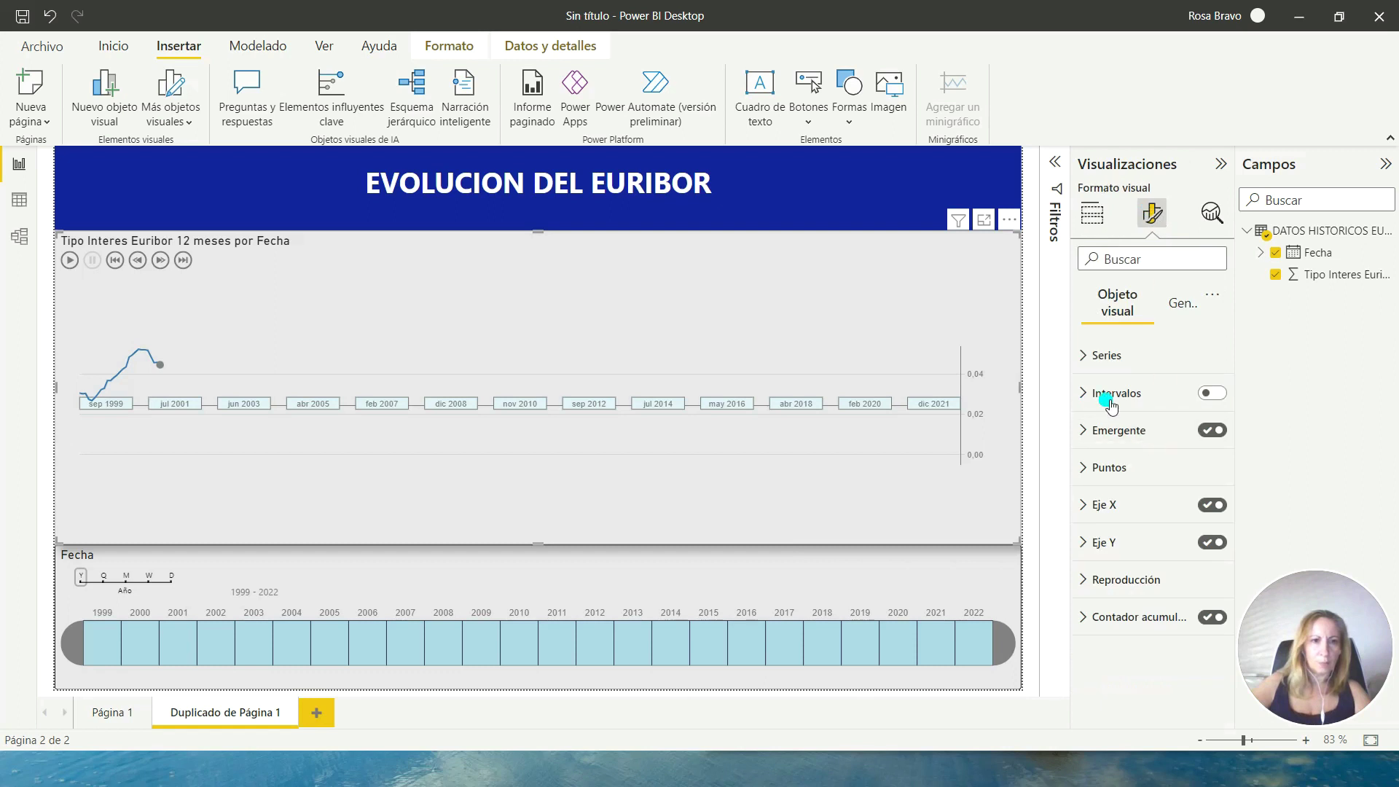
pyautogui.click(1085, 355)
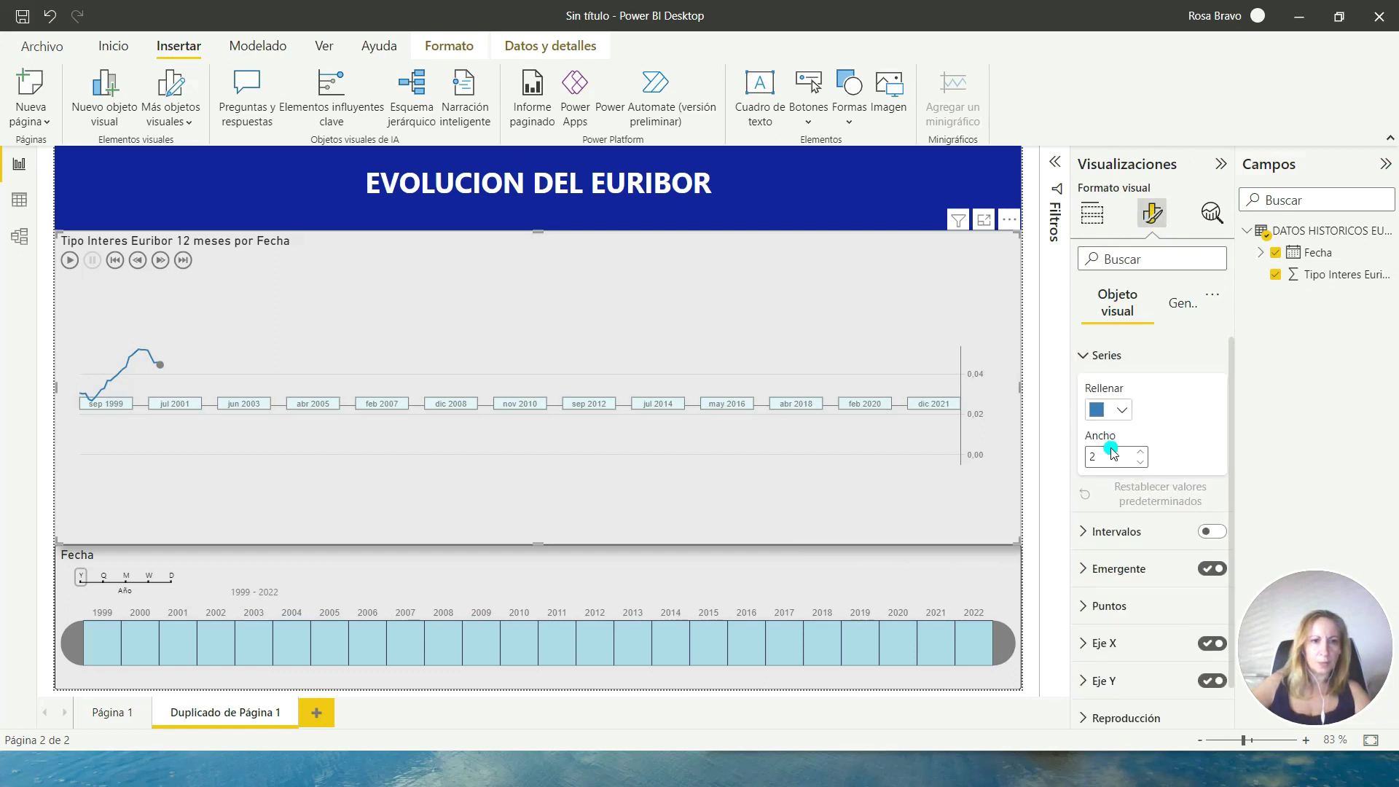
pyautogui.scroll(-1, 1109, 502)
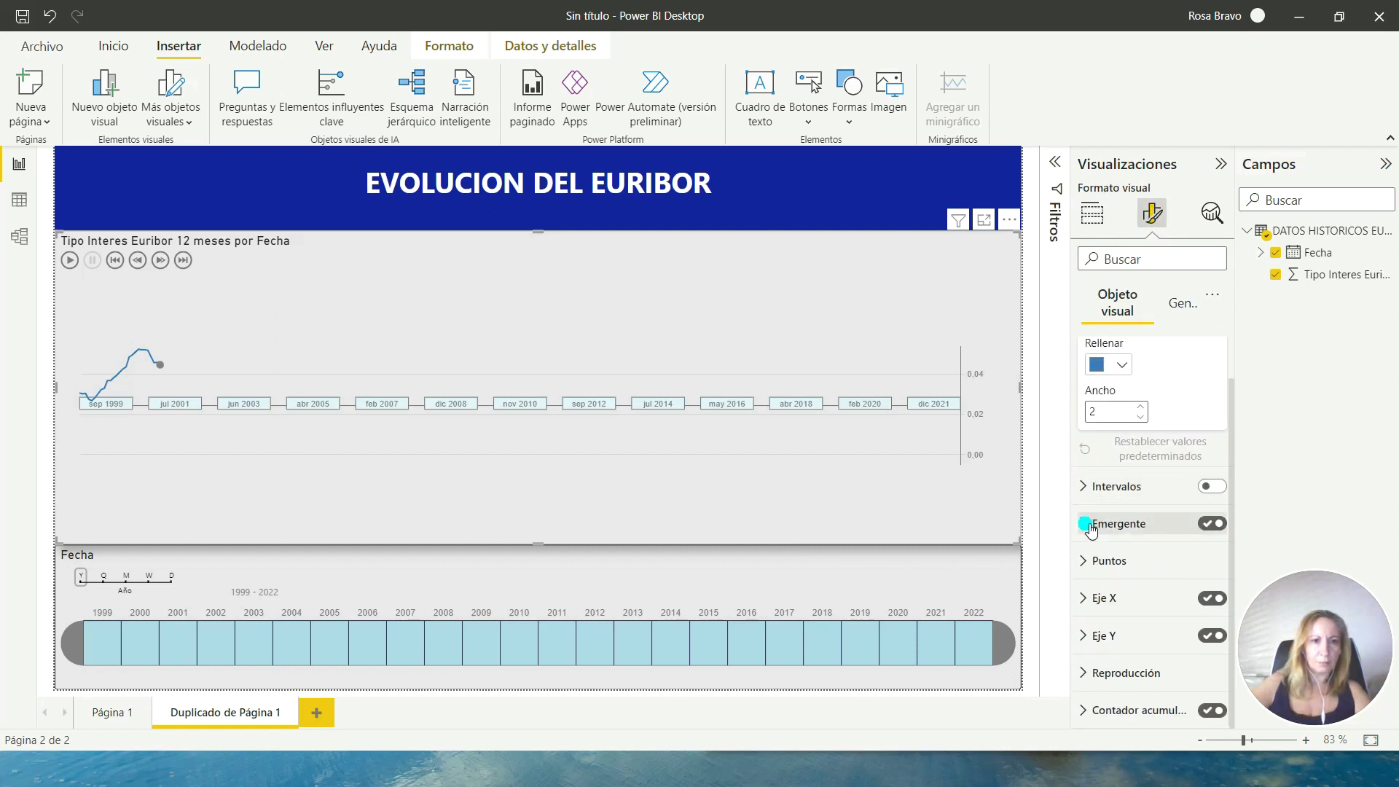
pyautogui.click(1088, 681)
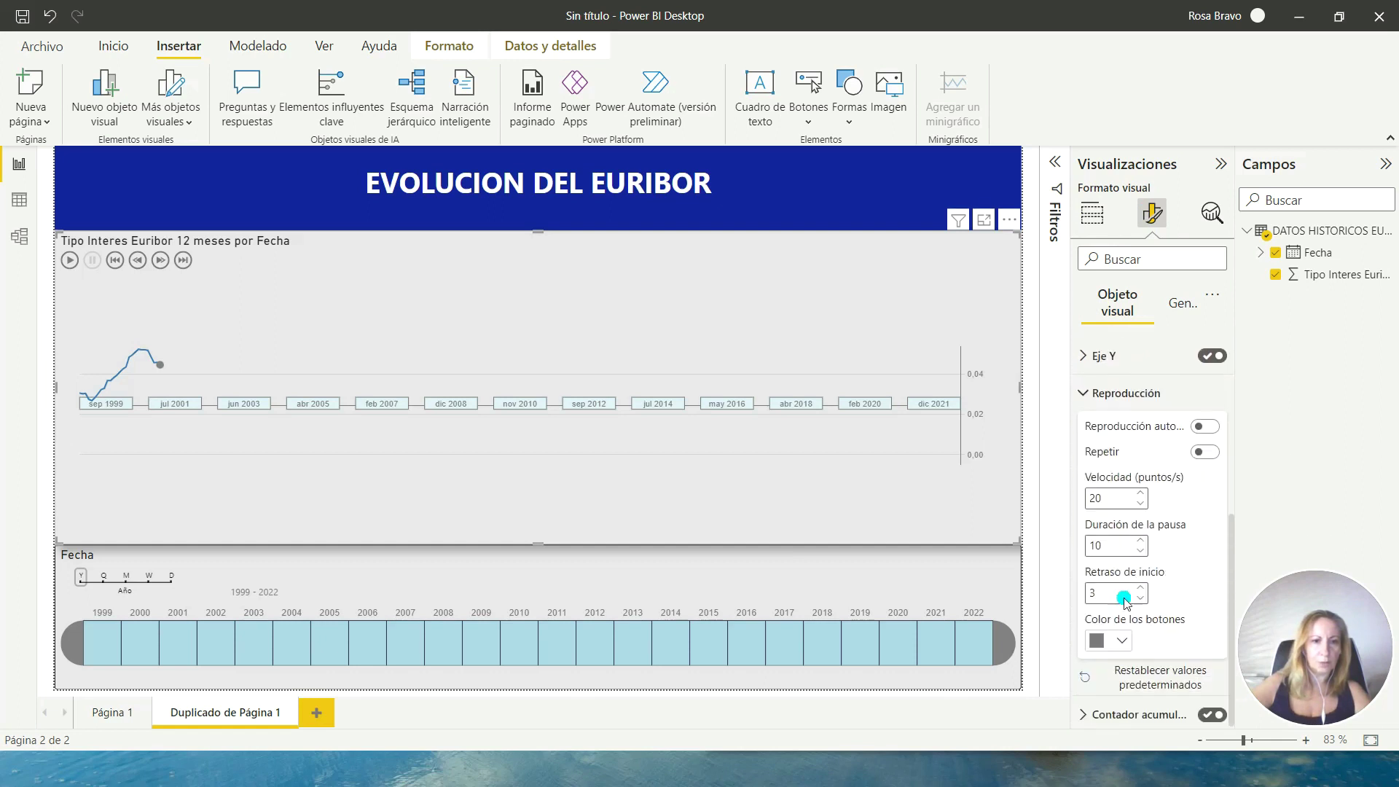
pyautogui.click(1087, 709)
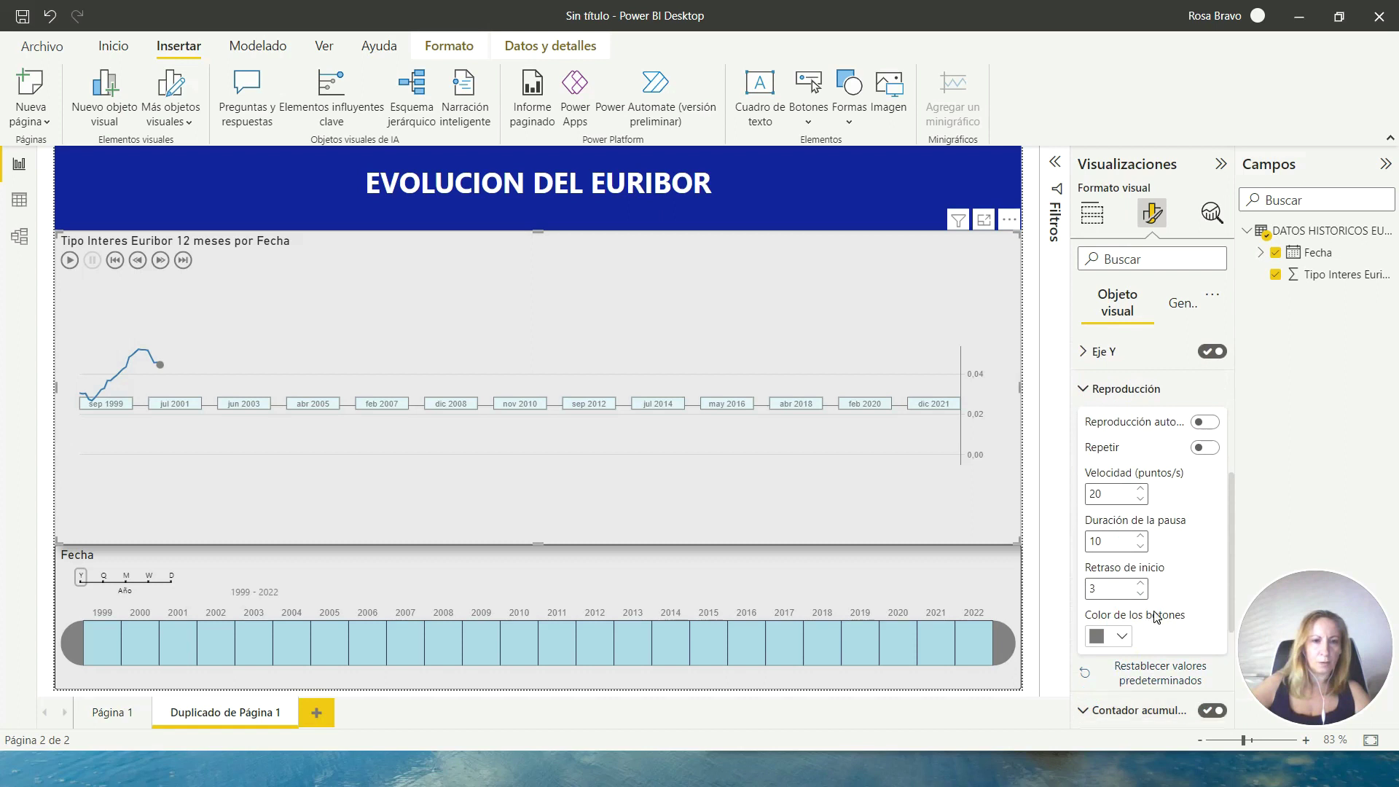
pyautogui.scroll(5, 1155, 558)
pyautogui.scroll(1, 1155, 558)
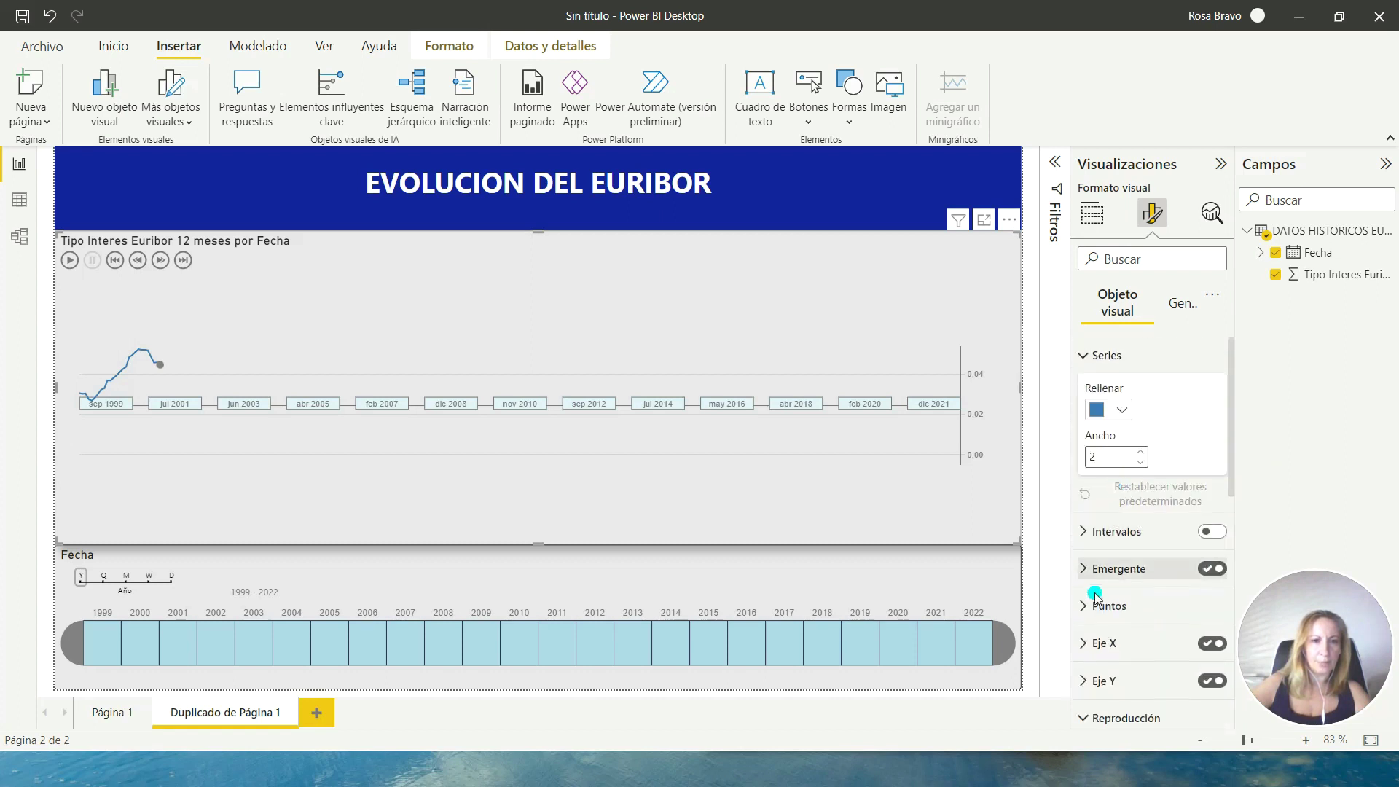
# Set the X axis position to Inferior so date labels sit at the bottom.
pyautogui.click(1086, 644)
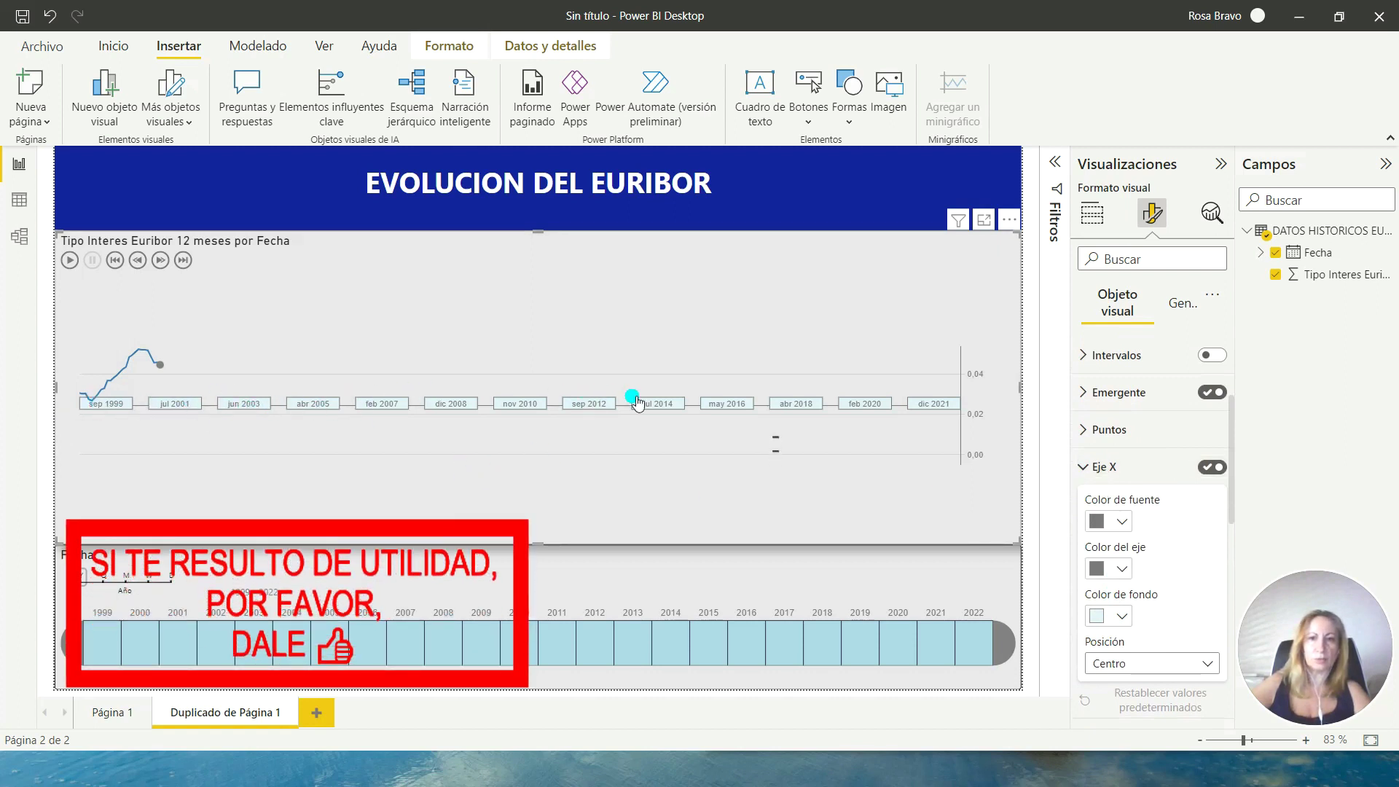
pyautogui.click(1215, 668)
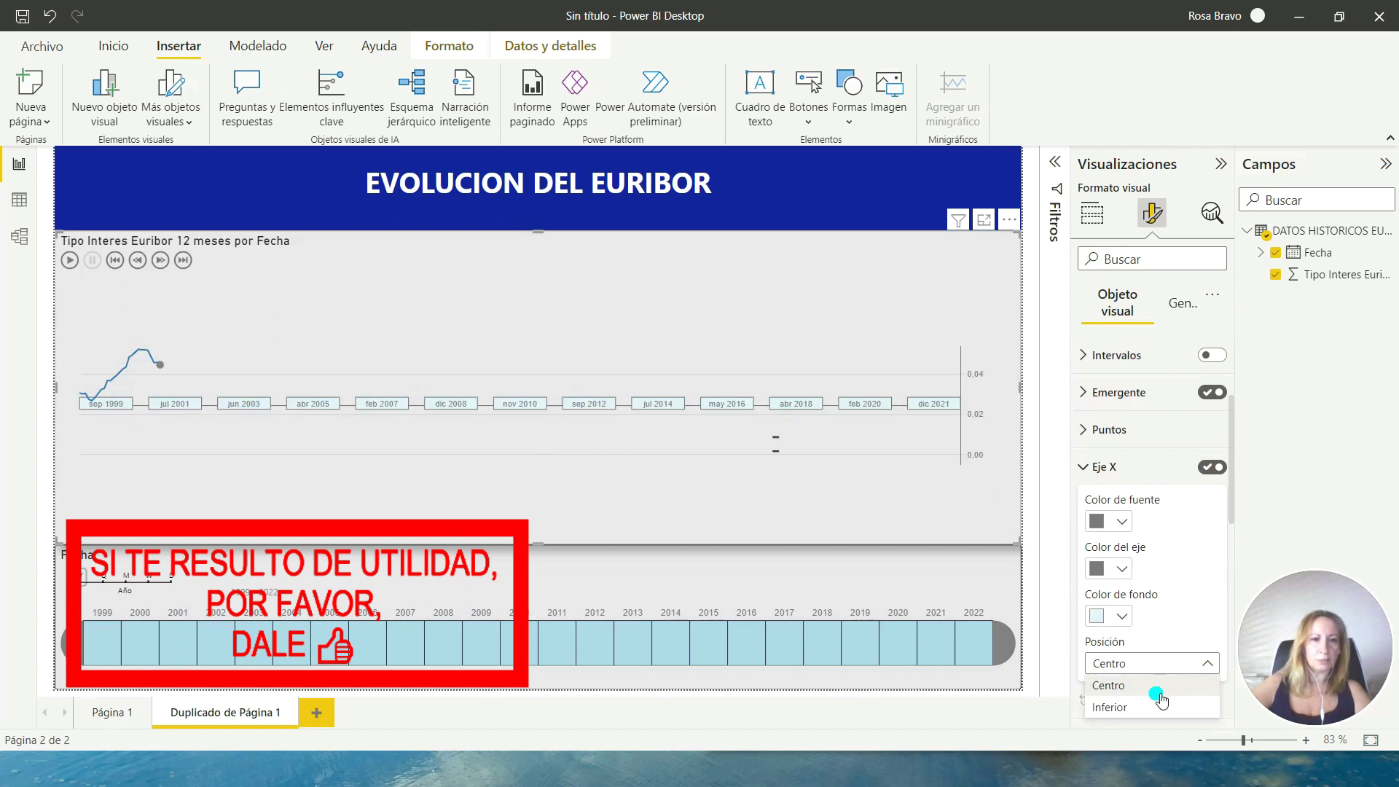
pyautogui.click(1123, 705)
pyautogui.click(484, 441)
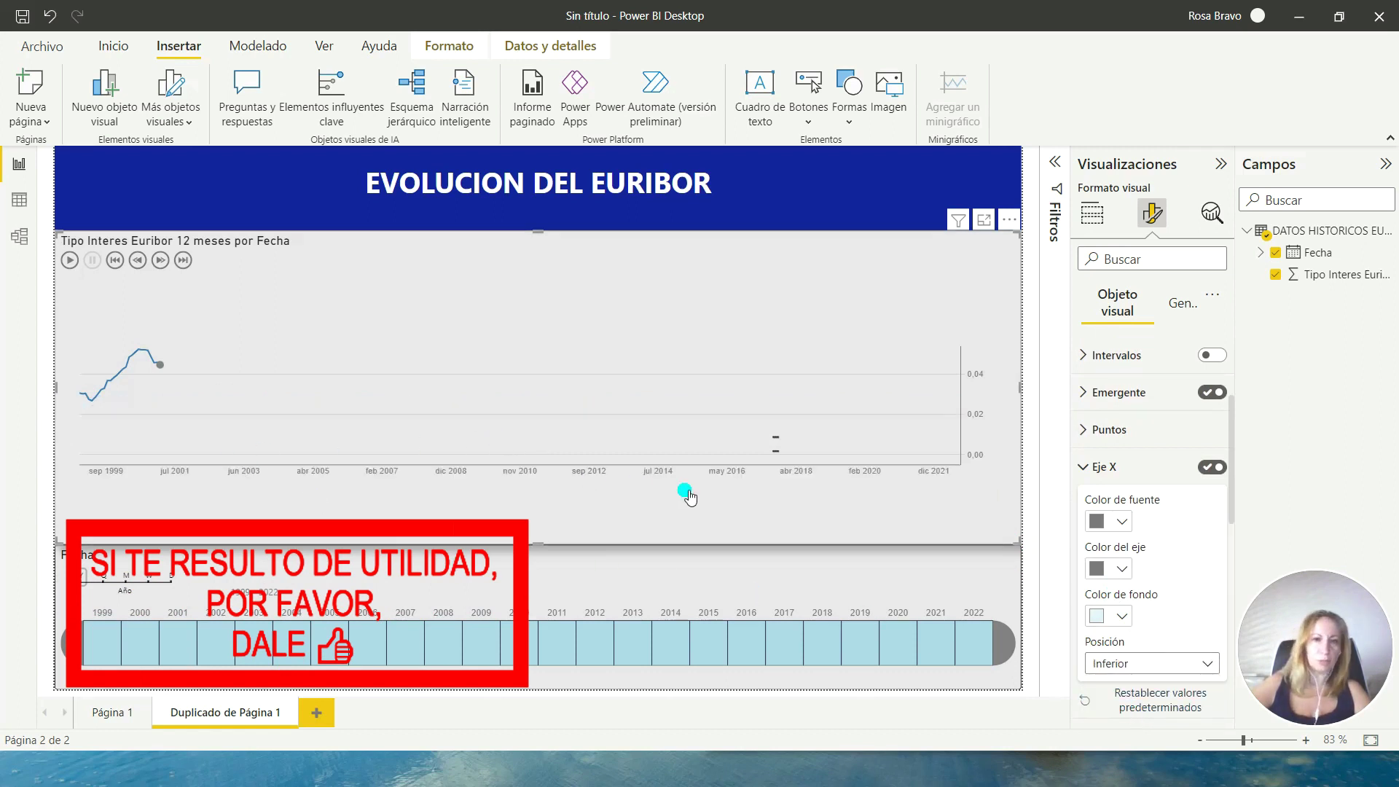
# Raise the Series line width to 5 and start the chart animation.
pyautogui.click(1012, 455)
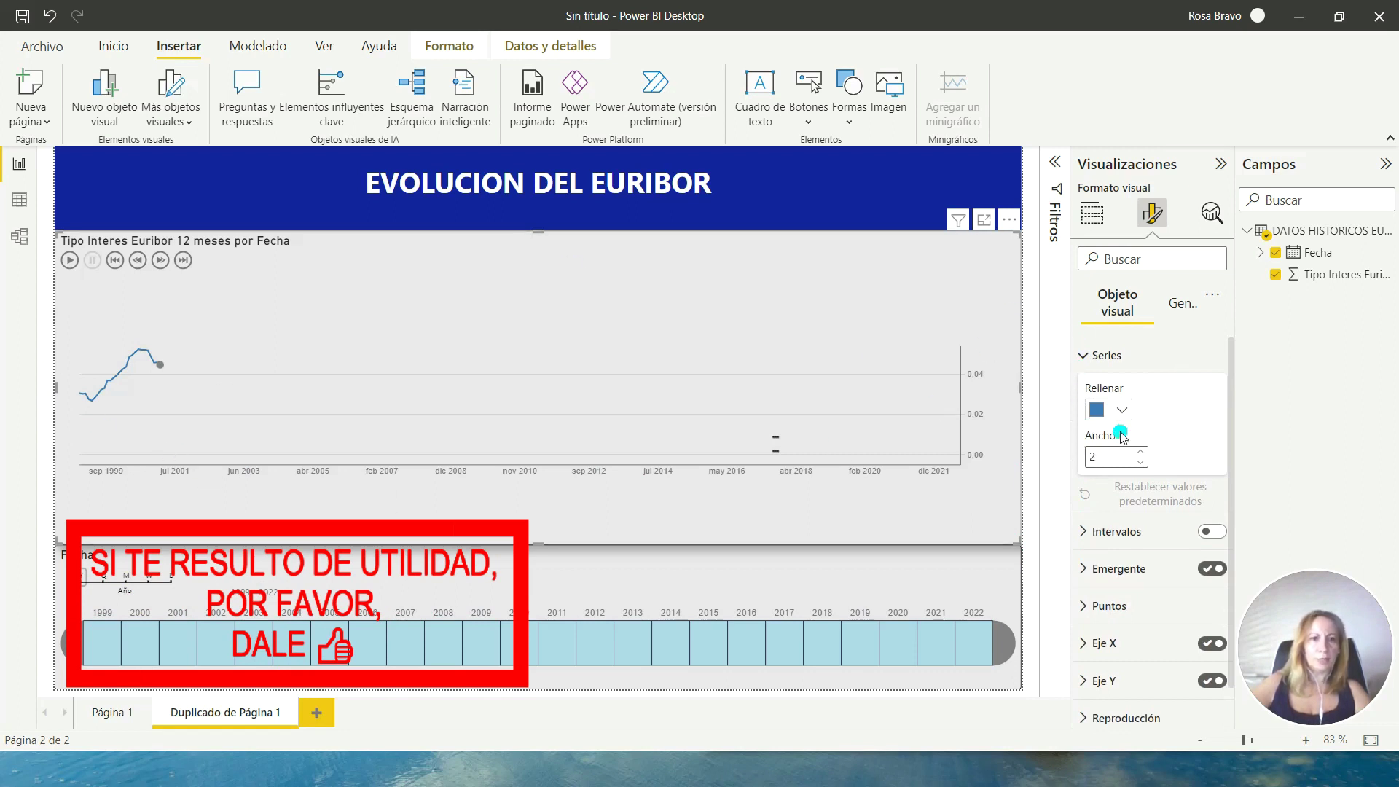
pyautogui.click(1142, 452)
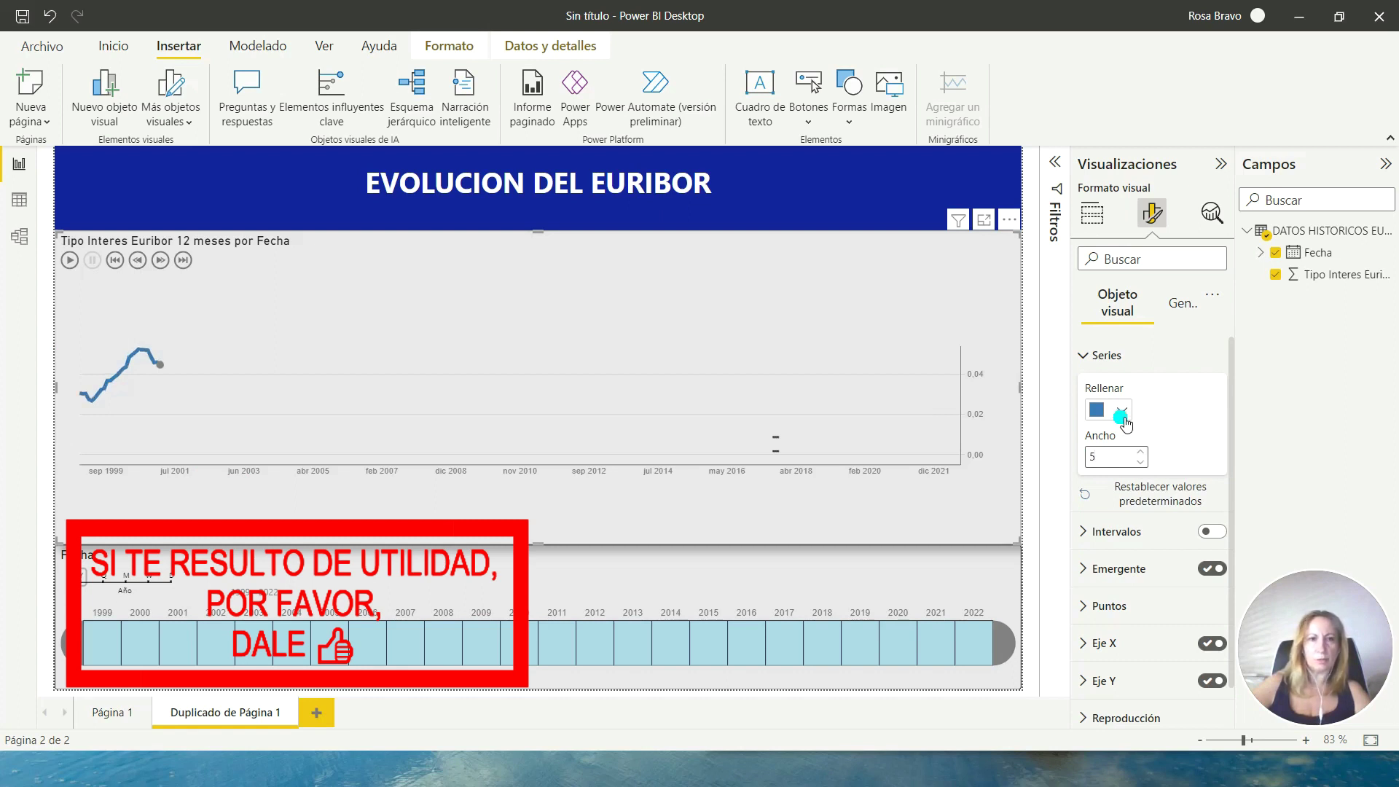
pyautogui.click(1086, 357)
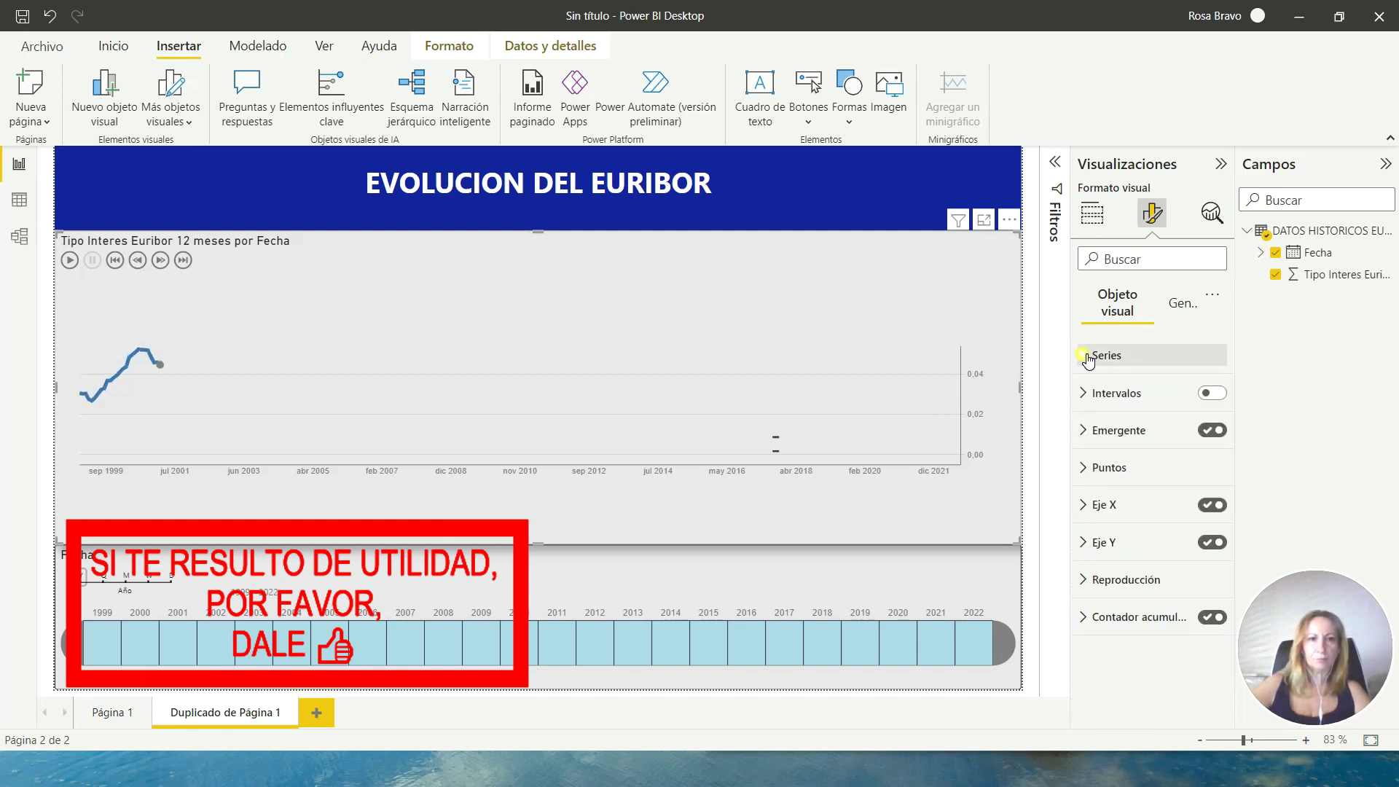
pyautogui.click(70, 261)
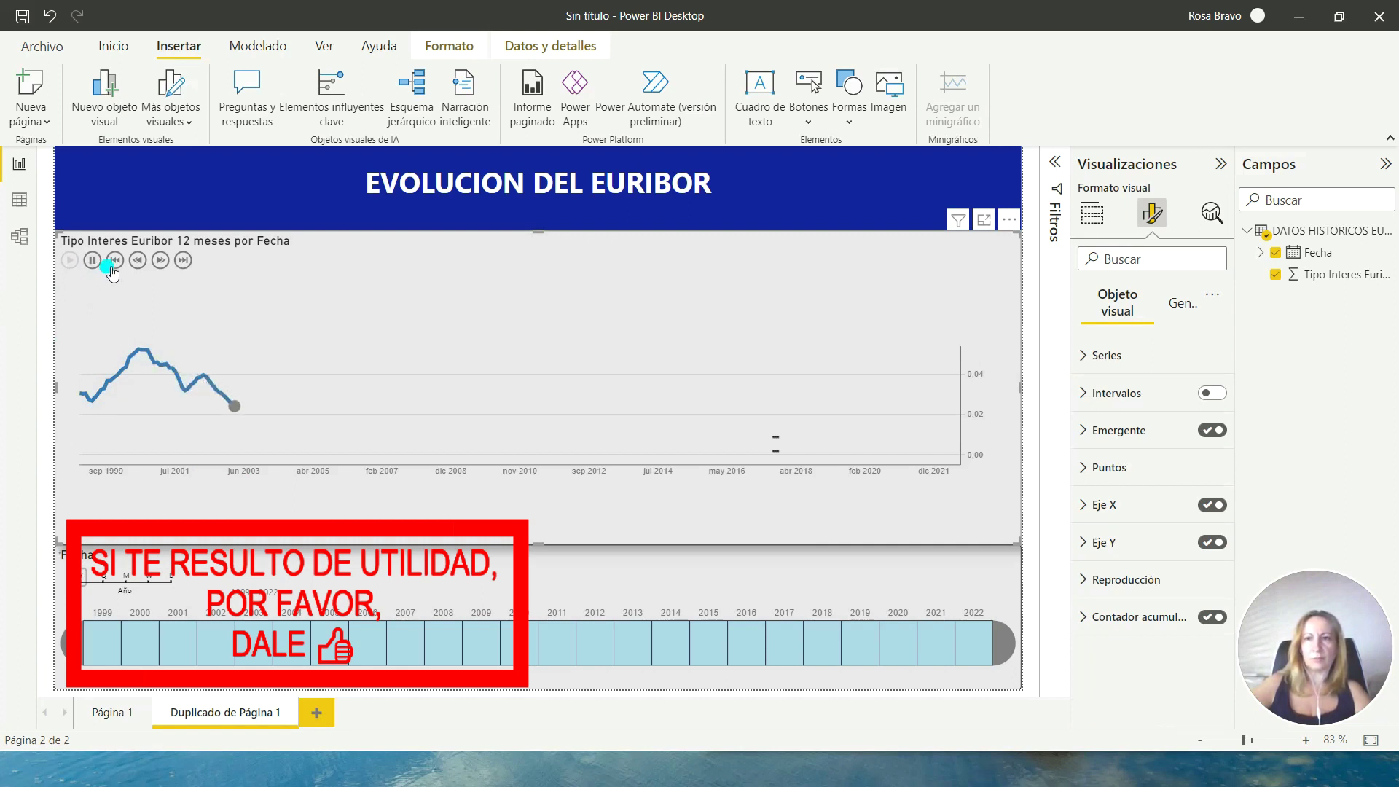
# Pause the animation, narrow the Fecha timeline to 2020–2022, and replay those years.
pyautogui.click(95, 261)
pyautogui.click(93, 615)
pyautogui.moveTo(89, 638); pyautogui.dragTo(975, 634)
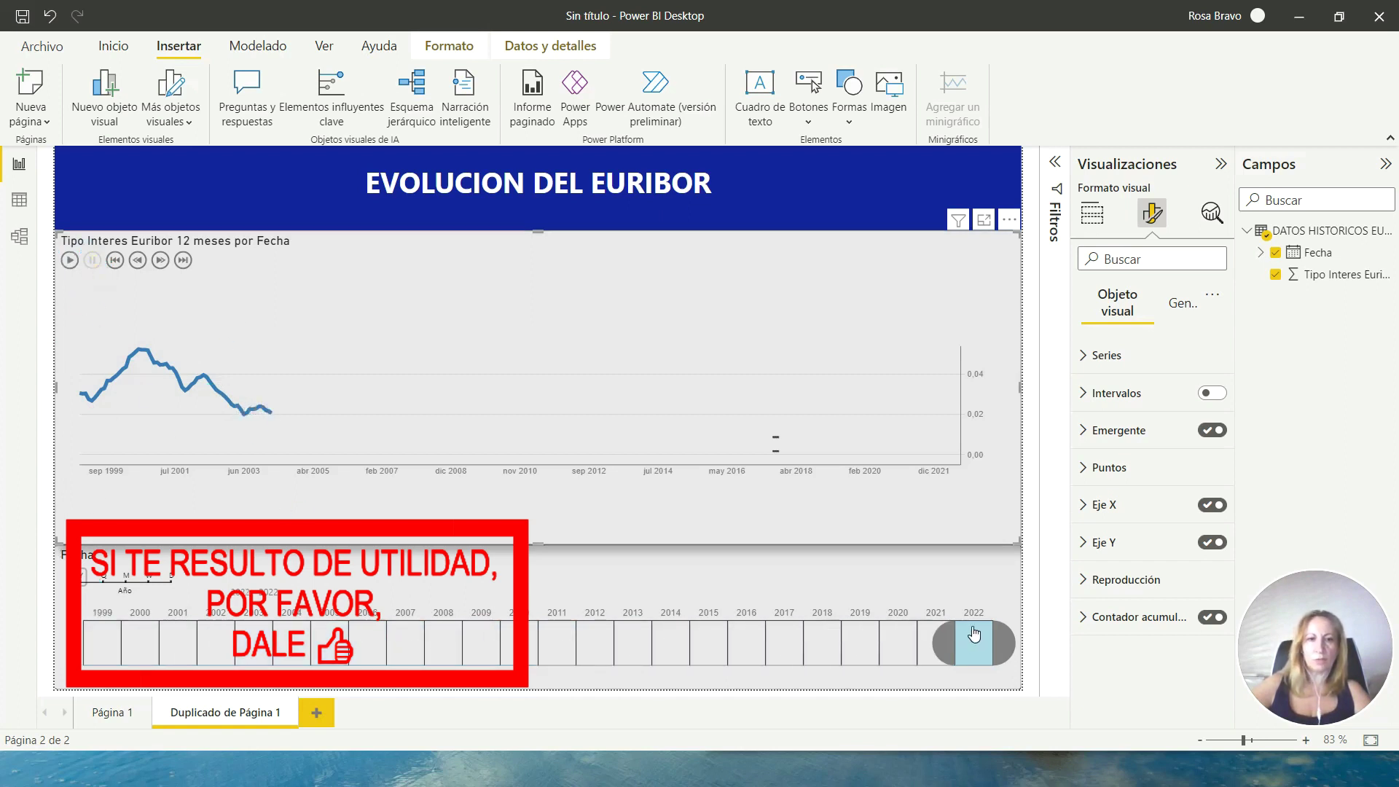
pyautogui.click(69, 261)
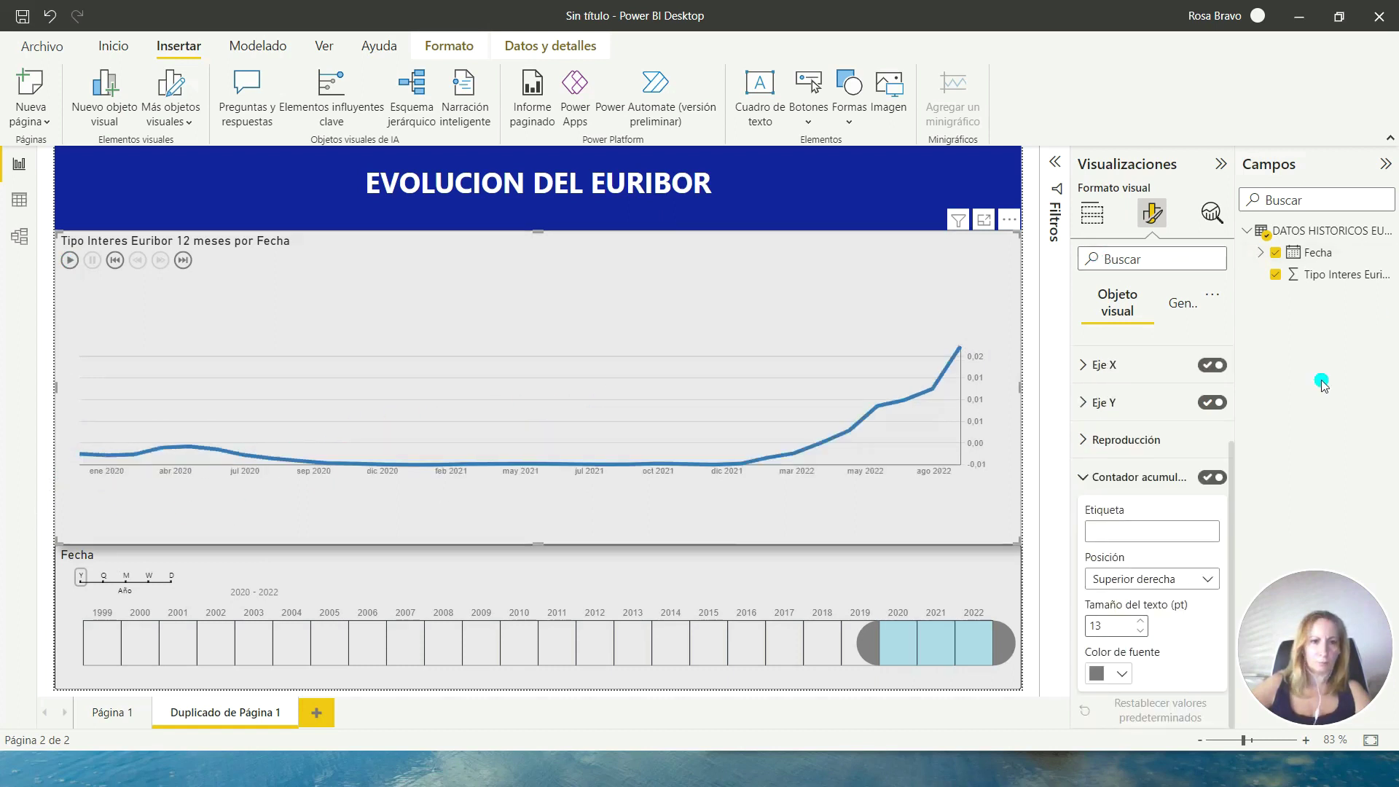
# Drop Tipo Interes Euribor into Contador acumulado and preview the counter with Play and Pause.
pyautogui.click(1091, 217)
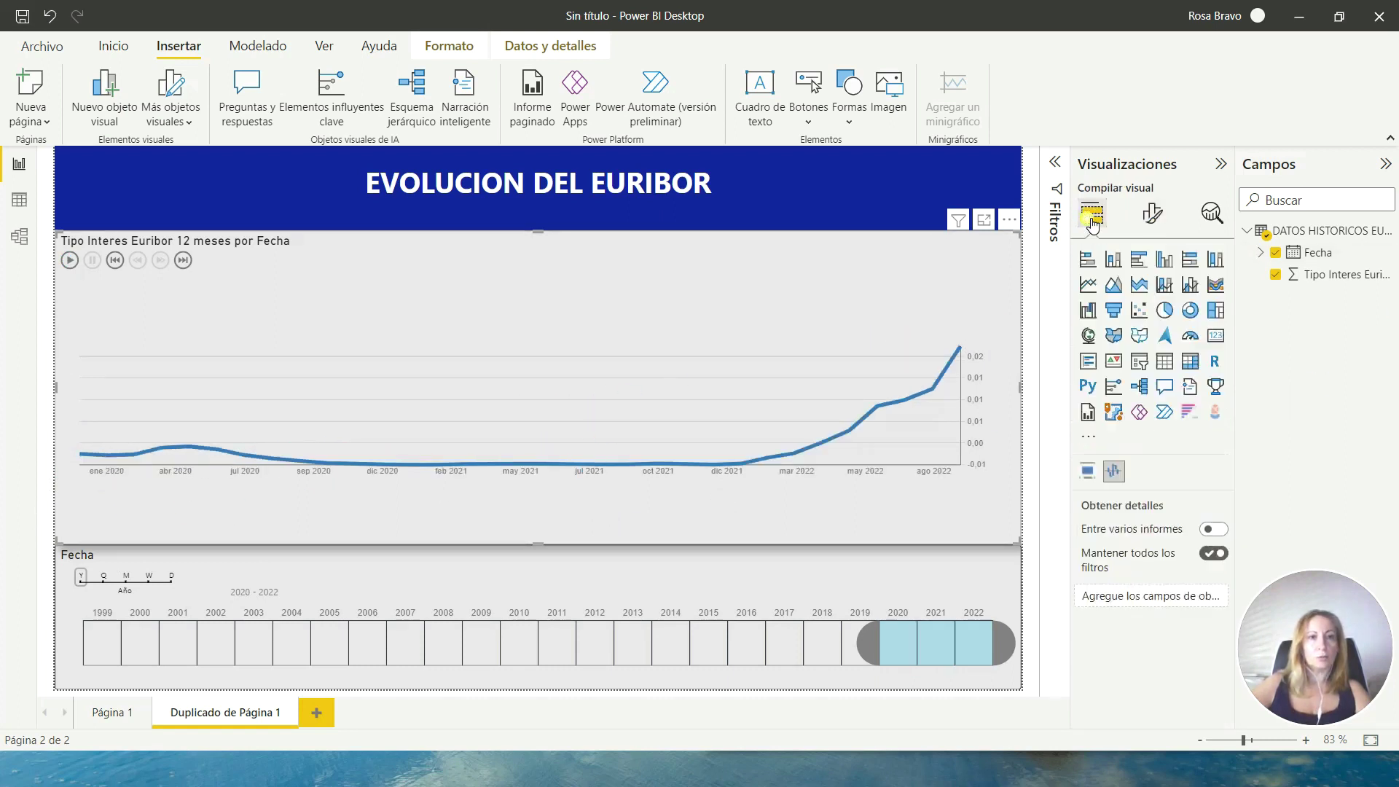
pyautogui.scroll(-2, 1165, 498)
pyautogui.scroll(-1, 1165, 498)
pyautogui.scroll(-1, 1165, 498)
pyautogui.scroll(2, 1165, 498)
pyautogui.scroll(2, 1164, 497)
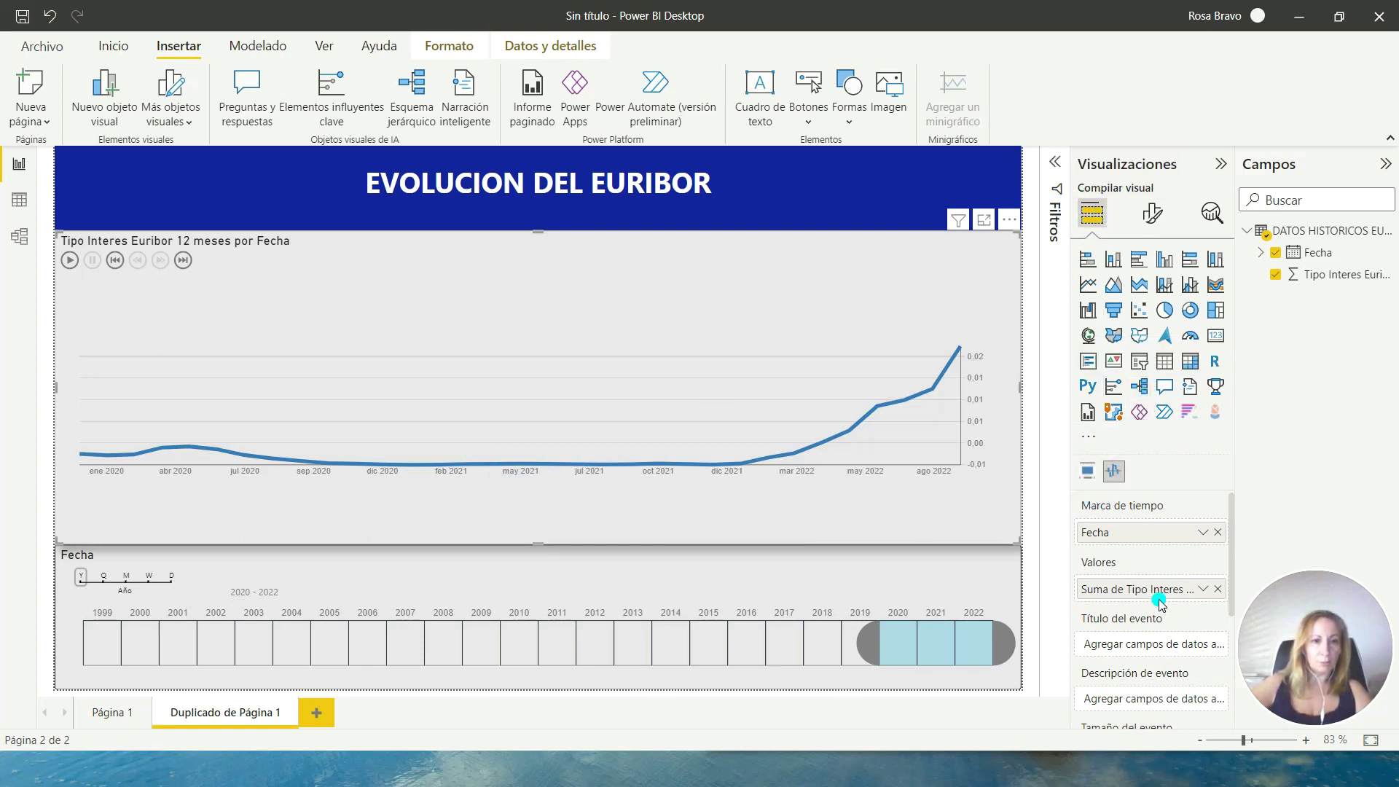
pyautogui.scroll(-3, 1169, 583)
pyautogui.scroll(-2, 1173, 576)
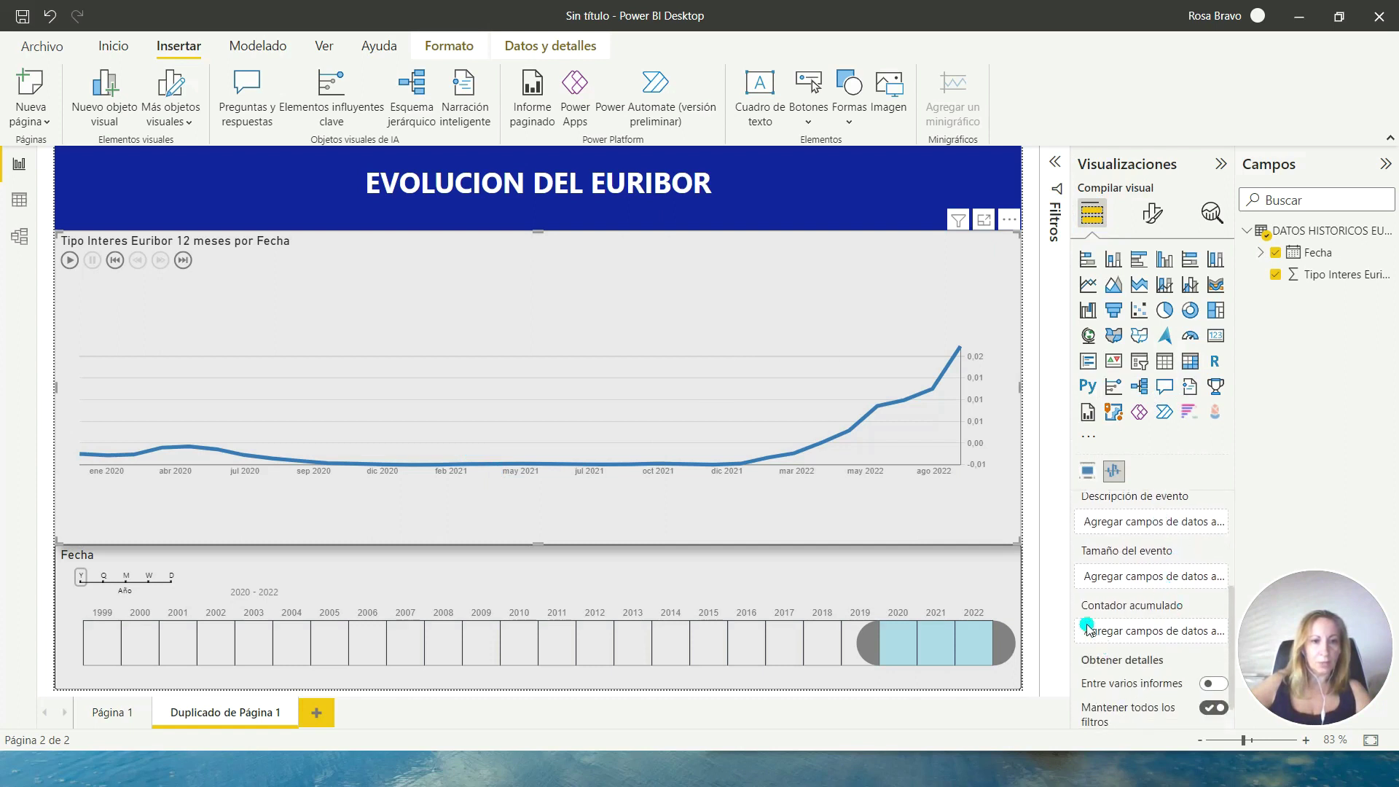
pyautogui.moveTo(1327, 274); pyautogui.dragTo(1151, 638)
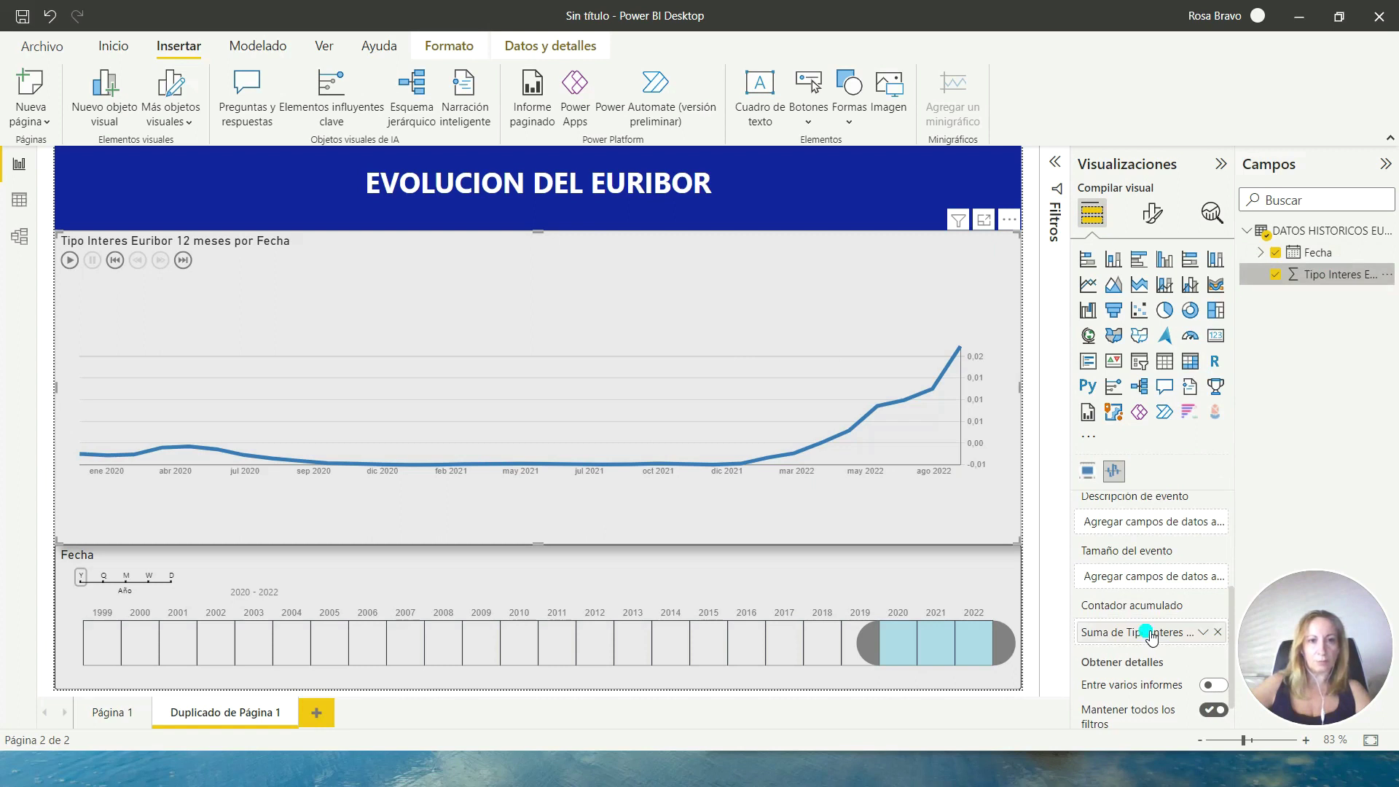
pyautogui.click(69, 260)
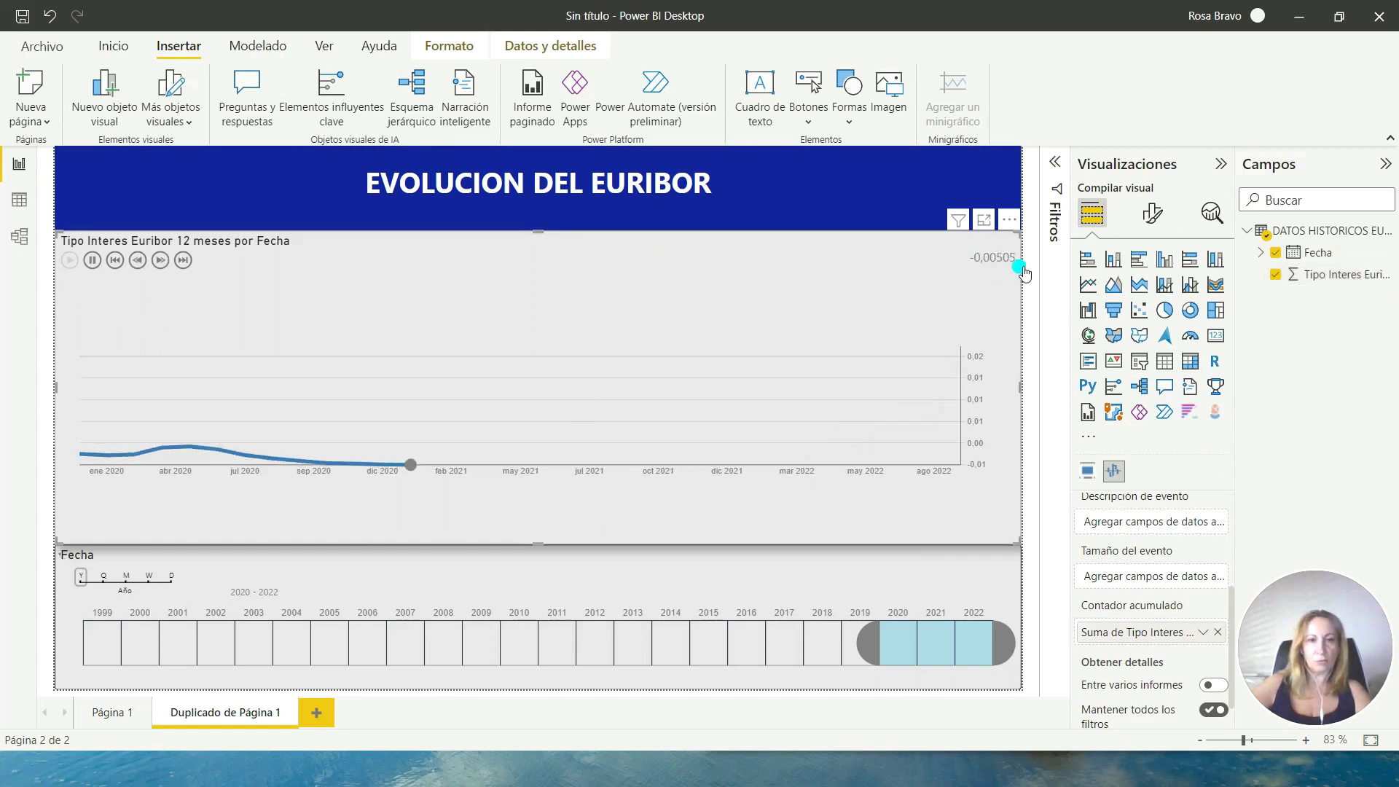
pyautogui.click(92, 260)
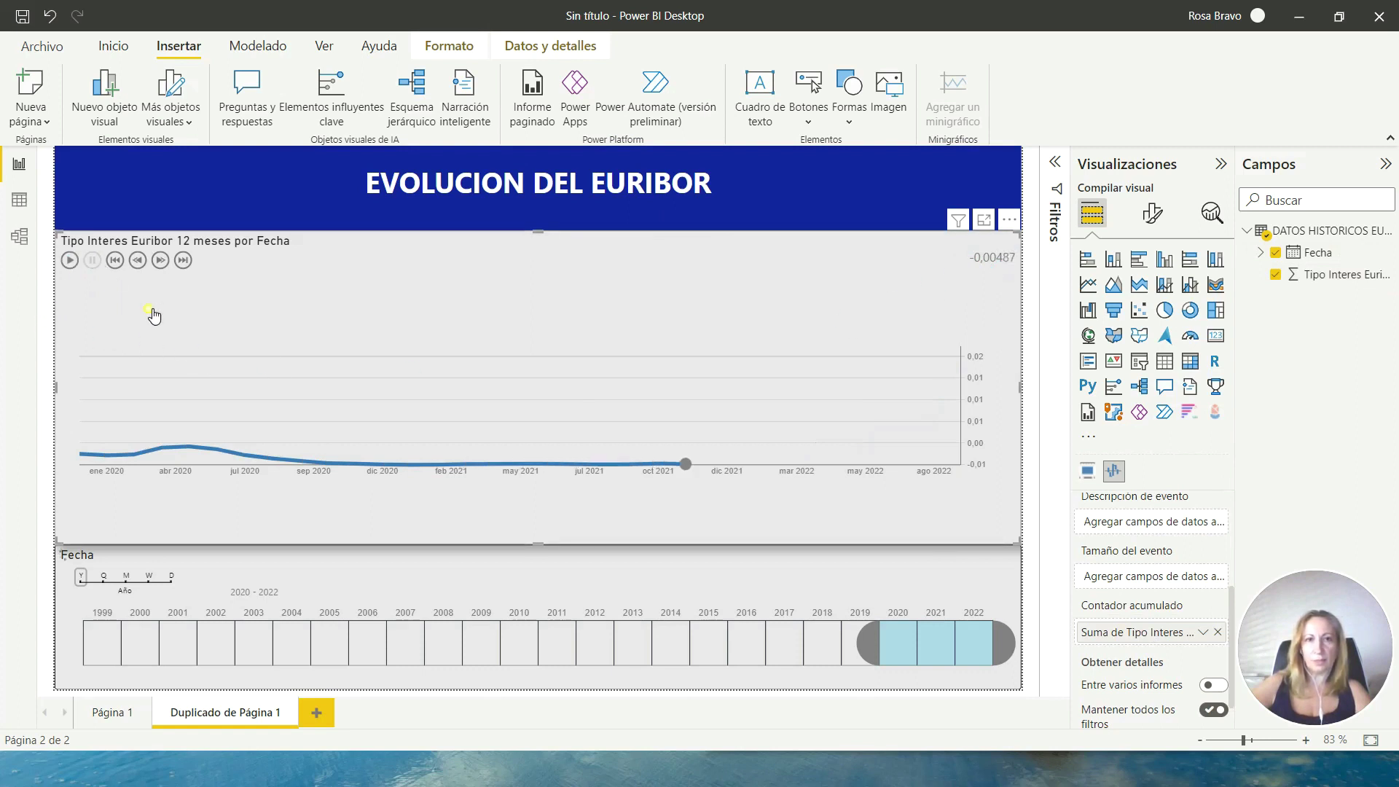
# Format the running counter in dark blue at the top right, labelled EURIBOR at size 17.
pyautogui.click(1154, 214)
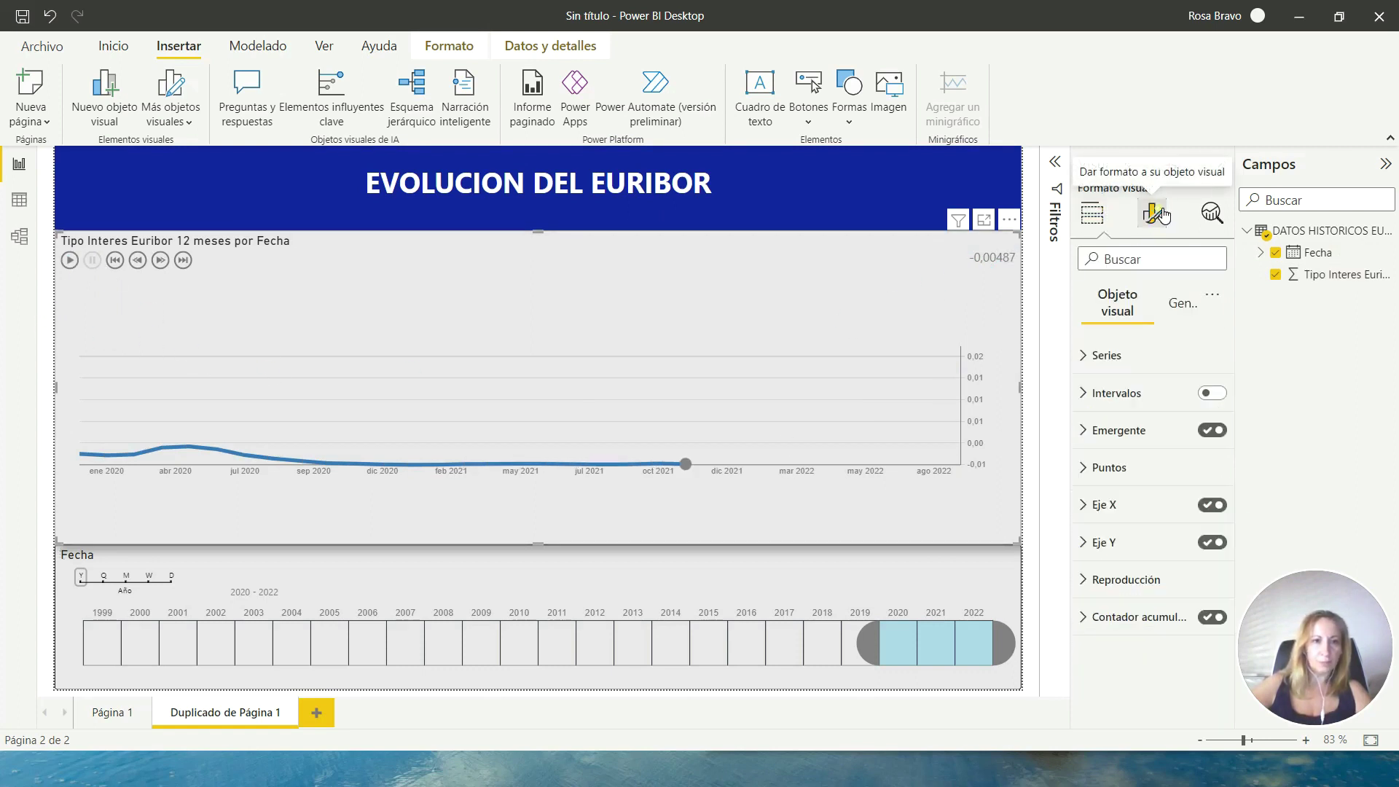
pyautogui.click(1093, 617)
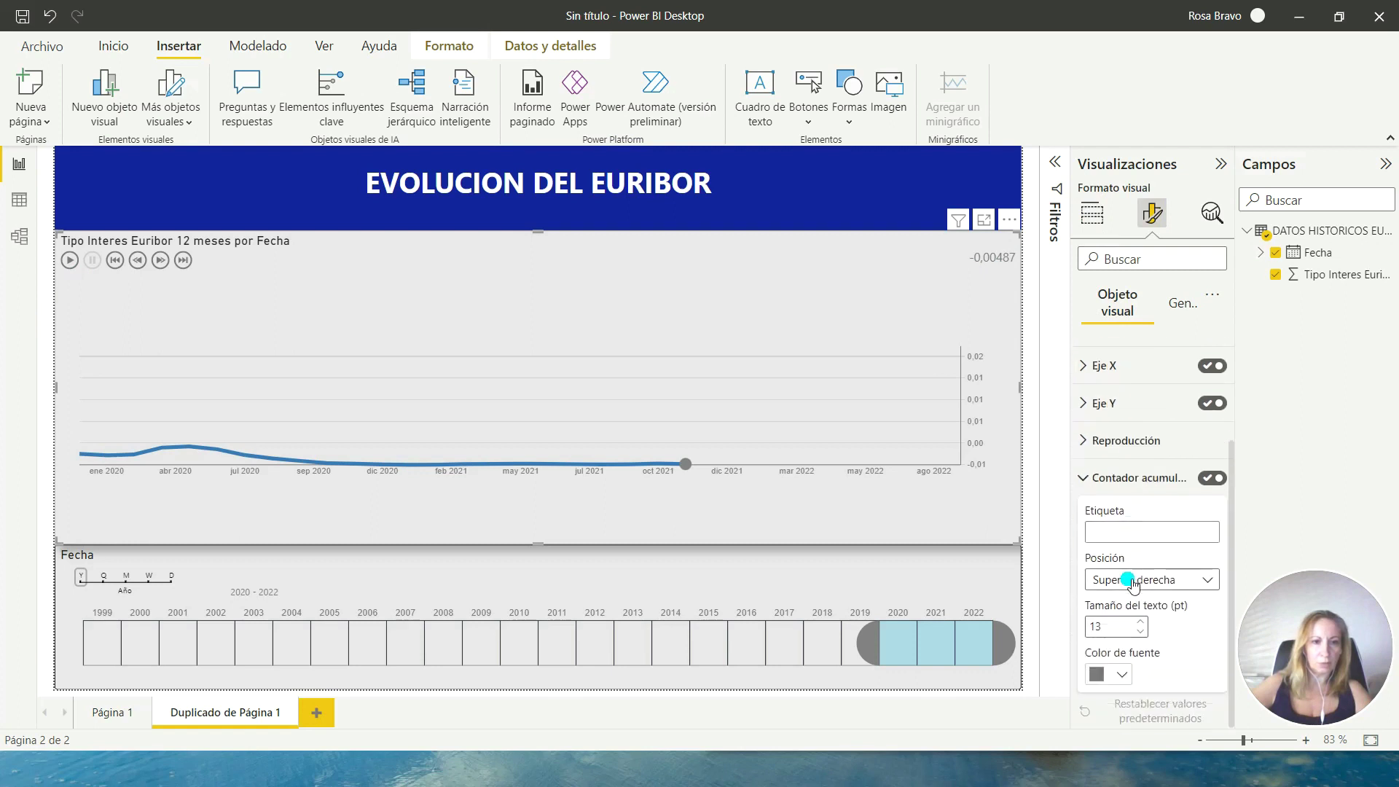
pyautogui.click(1127, 674)
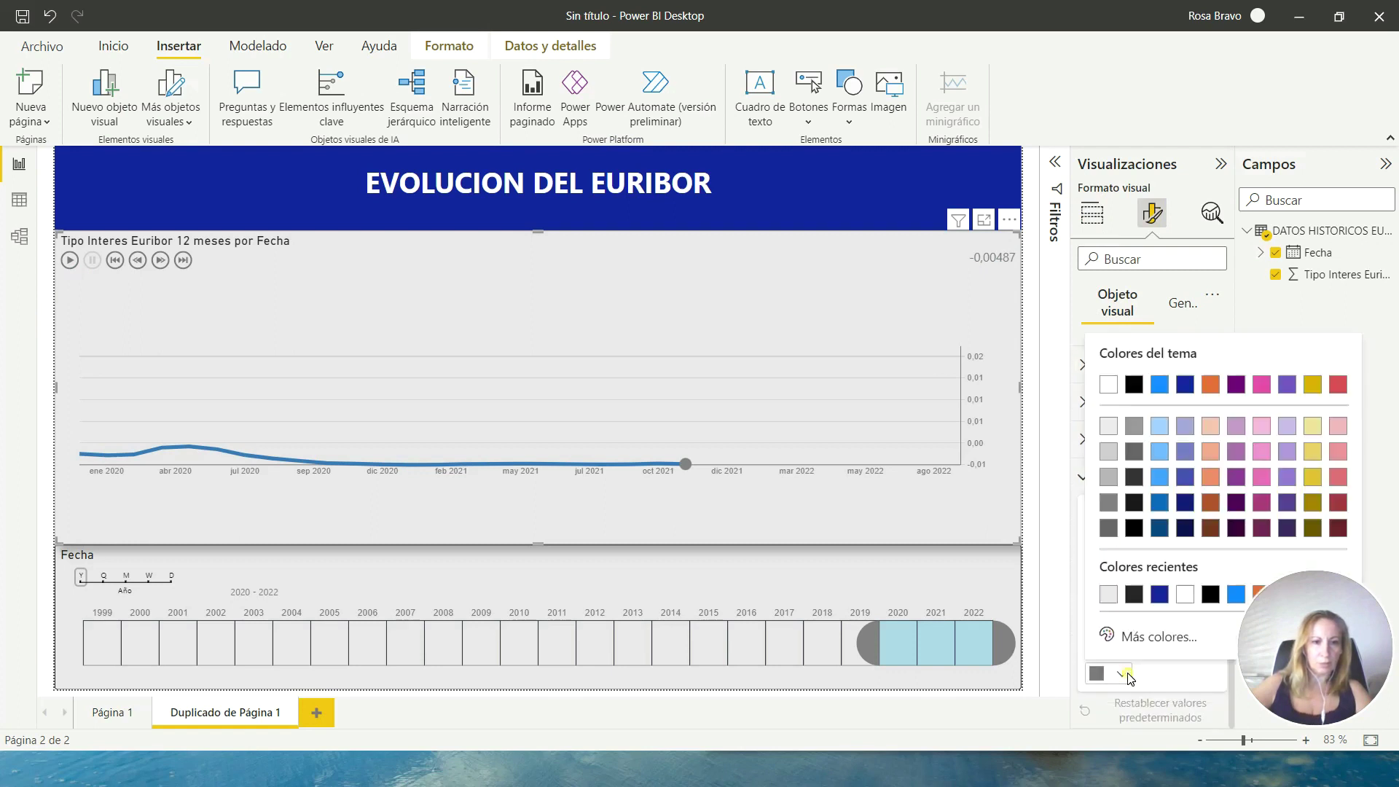
pyautogui.click(1160, 594)
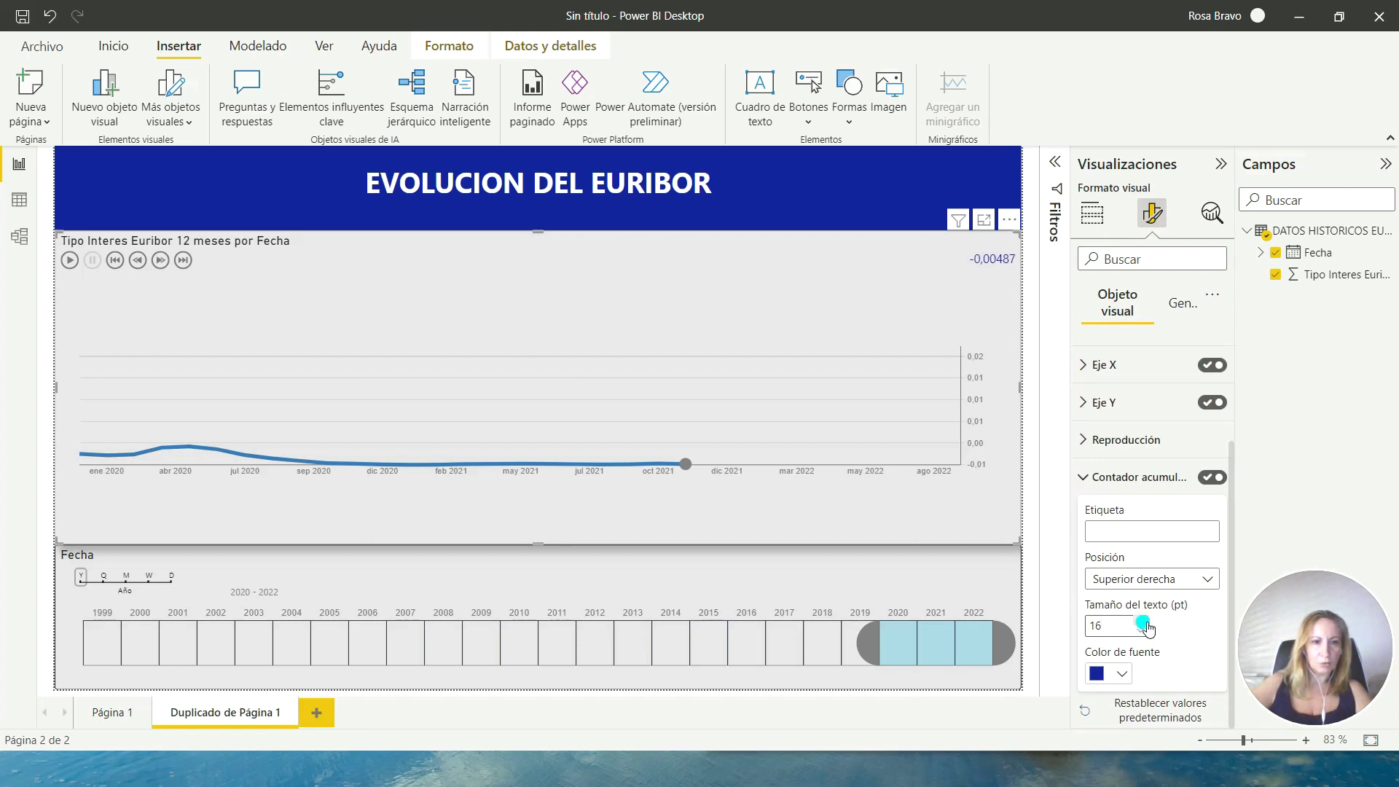
pyautogui.click(1208, 579)
pyautogui.click(1210, 579)
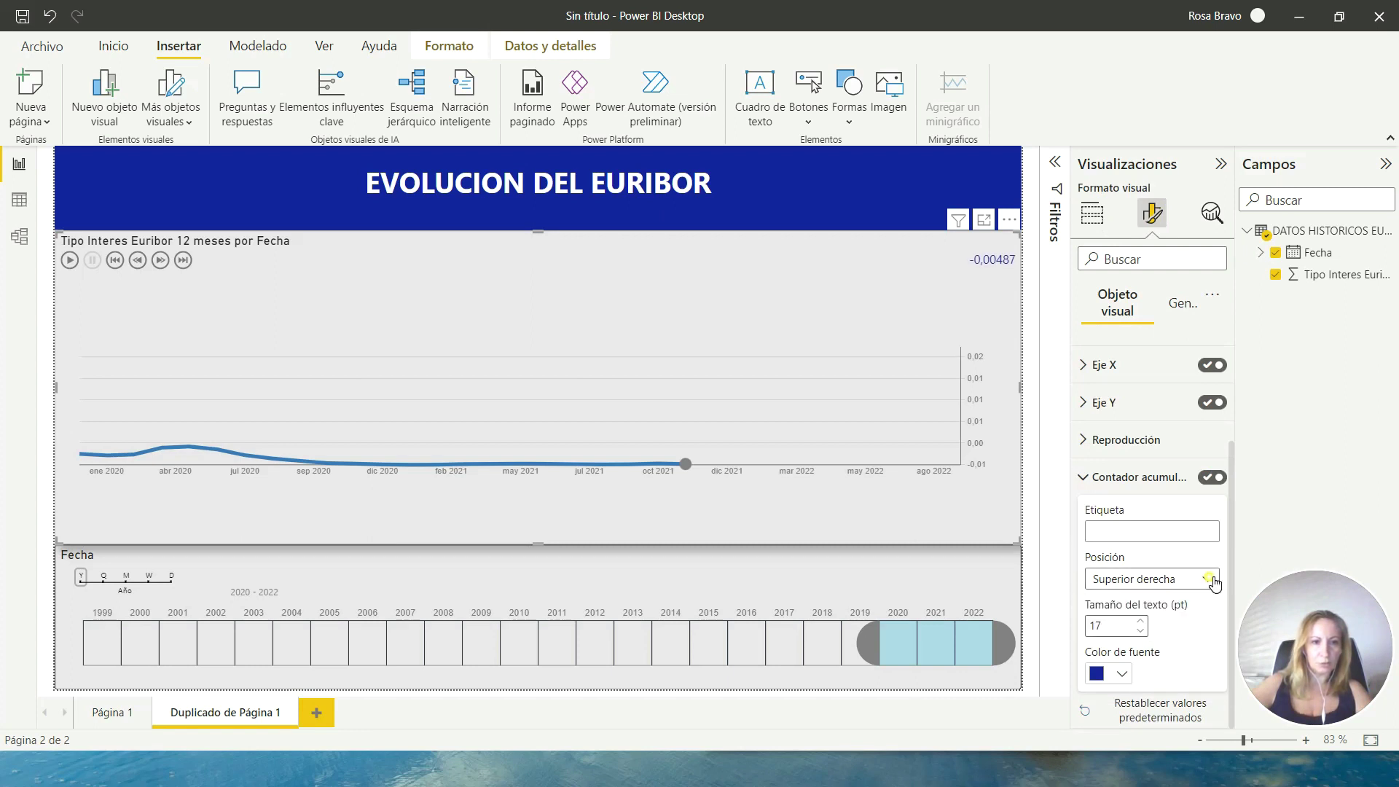
pyautogui.click(1159, 532)
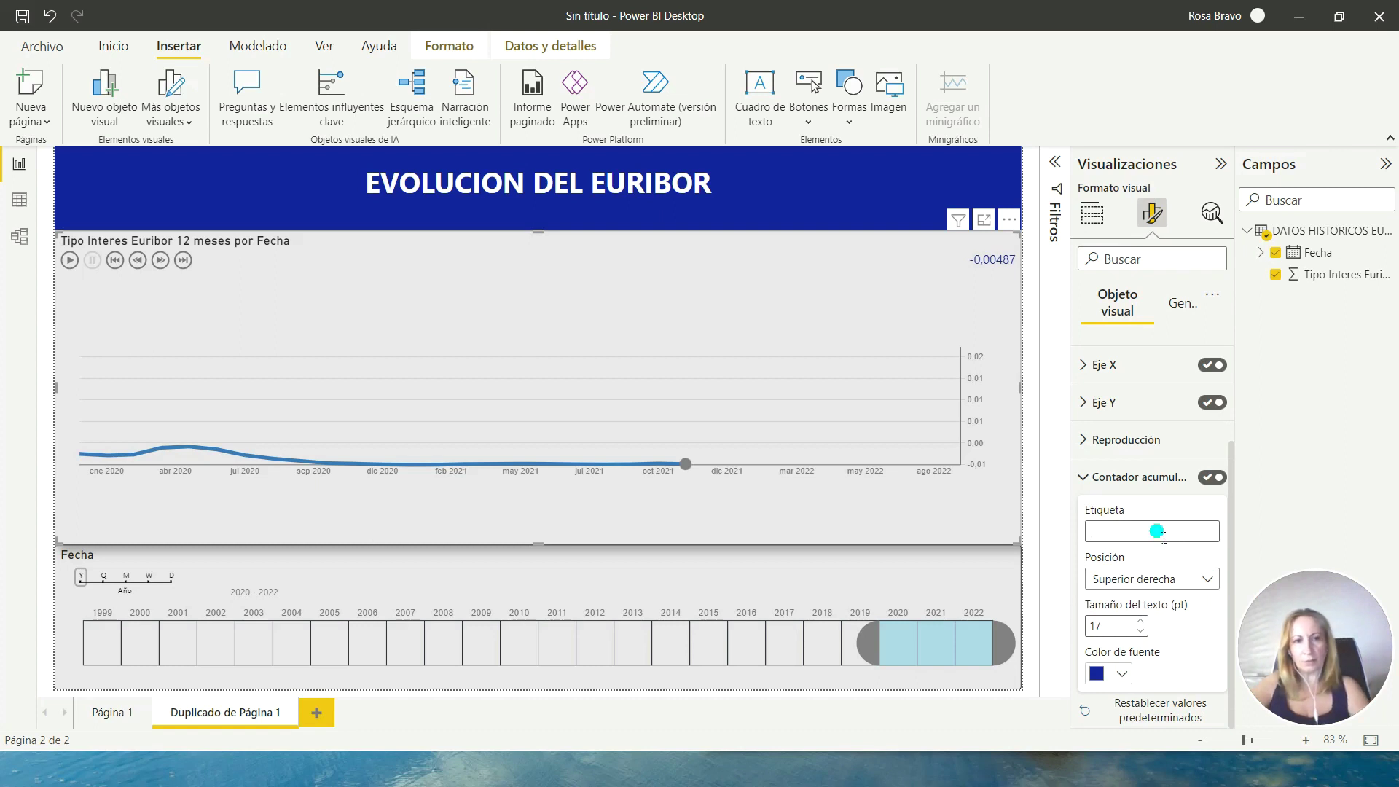
pyautogui.write('EURIBOR')
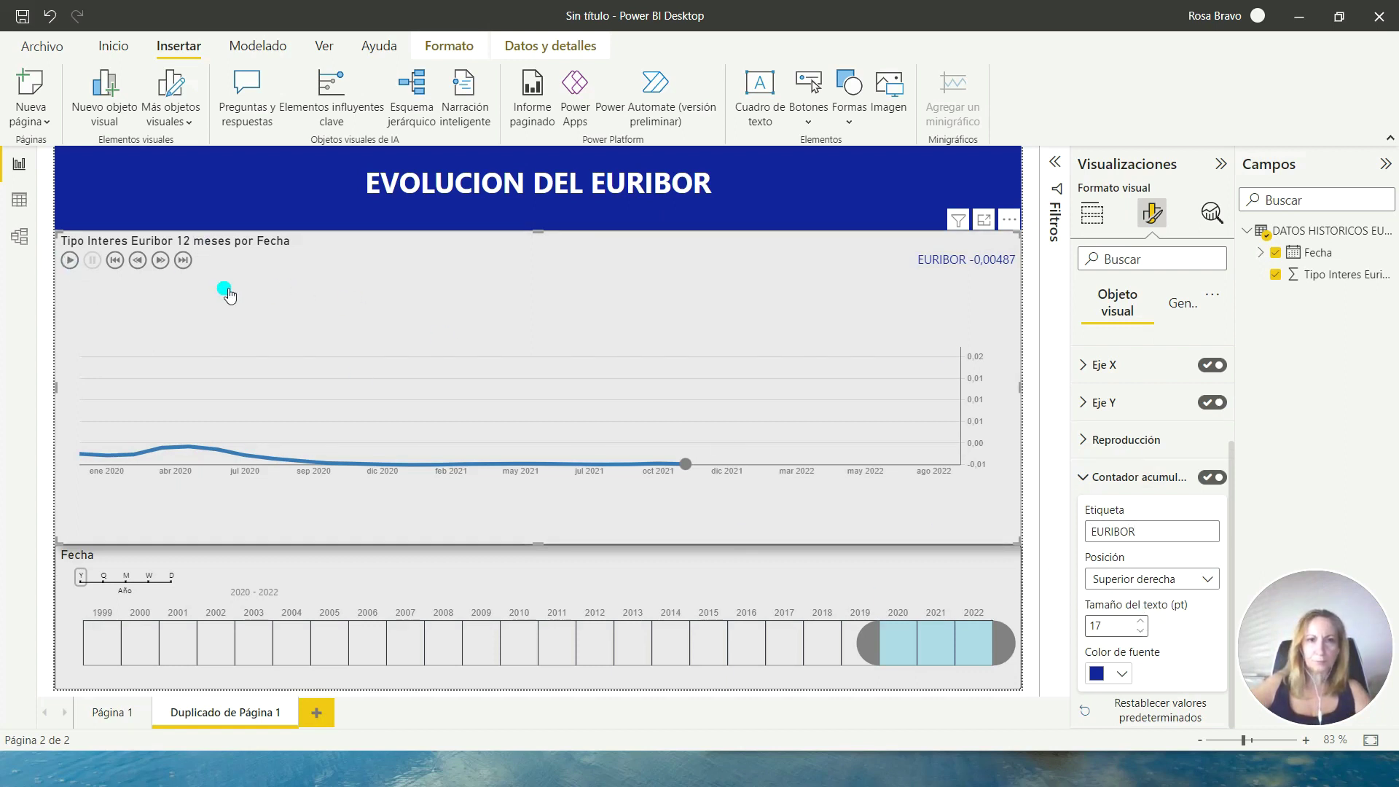
# Extend the Fecha timeline back to 1999–2022 and replay the animation over the full range.
pyautogui.click(70, 261)
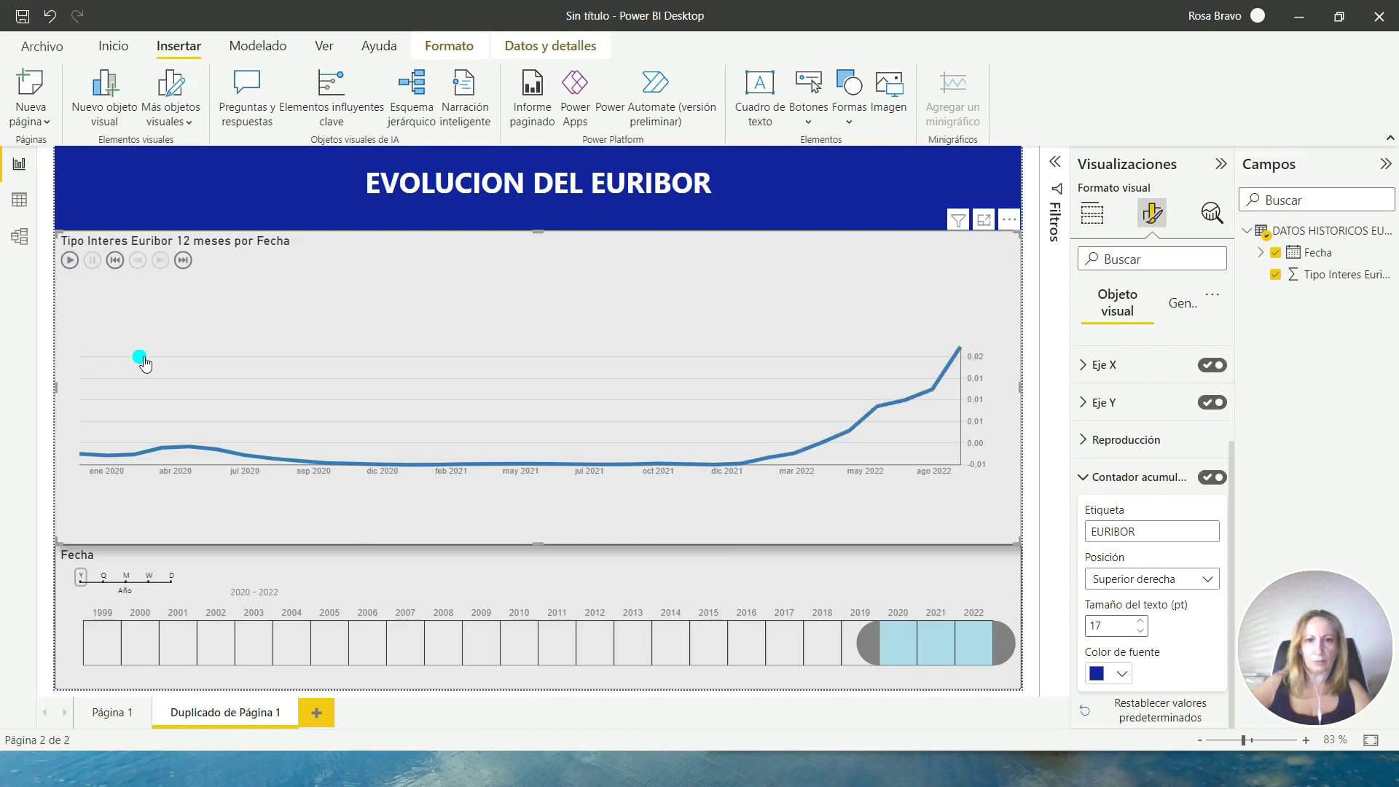
pyautogui.moveTo(860, 643); pyautogui.dragTo(64, 627)
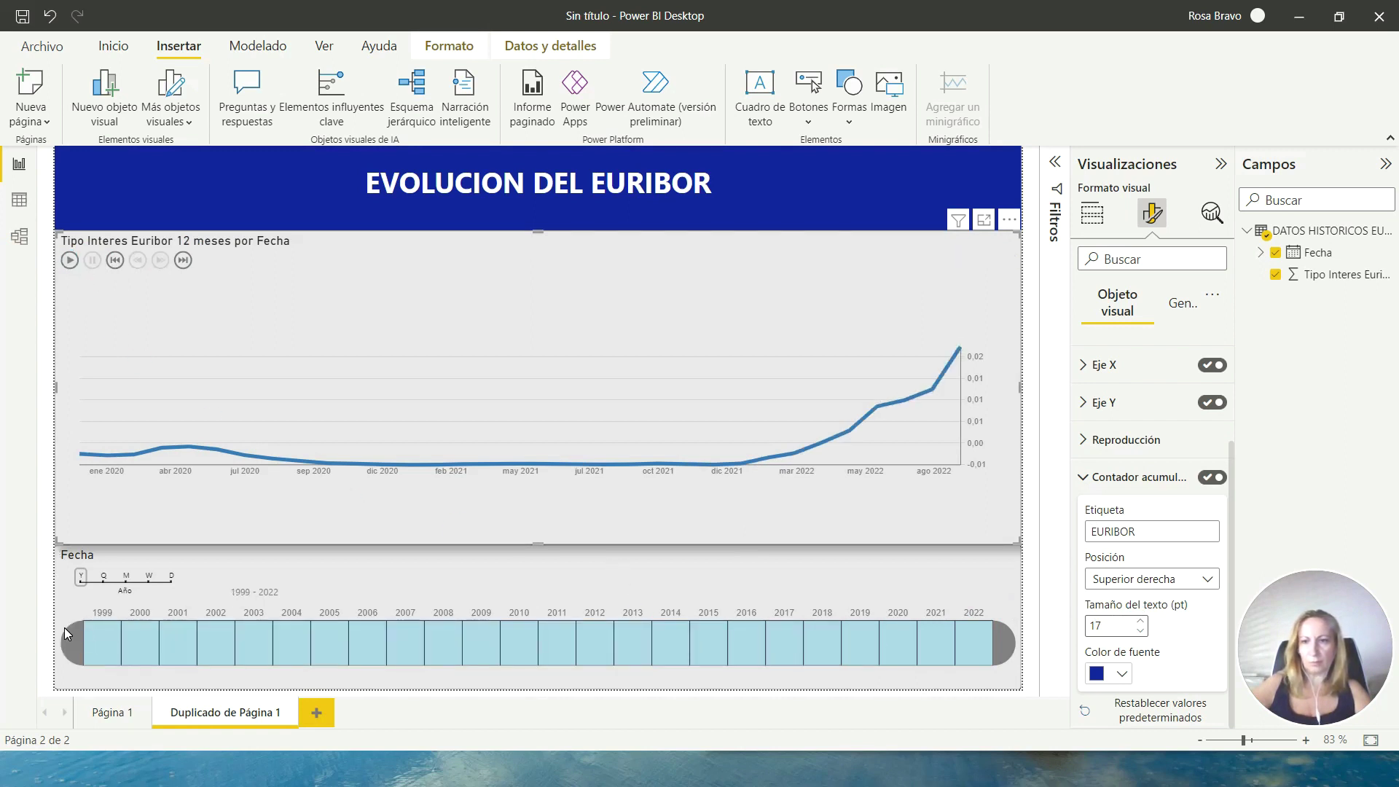
pyautogui.click(71, 260)
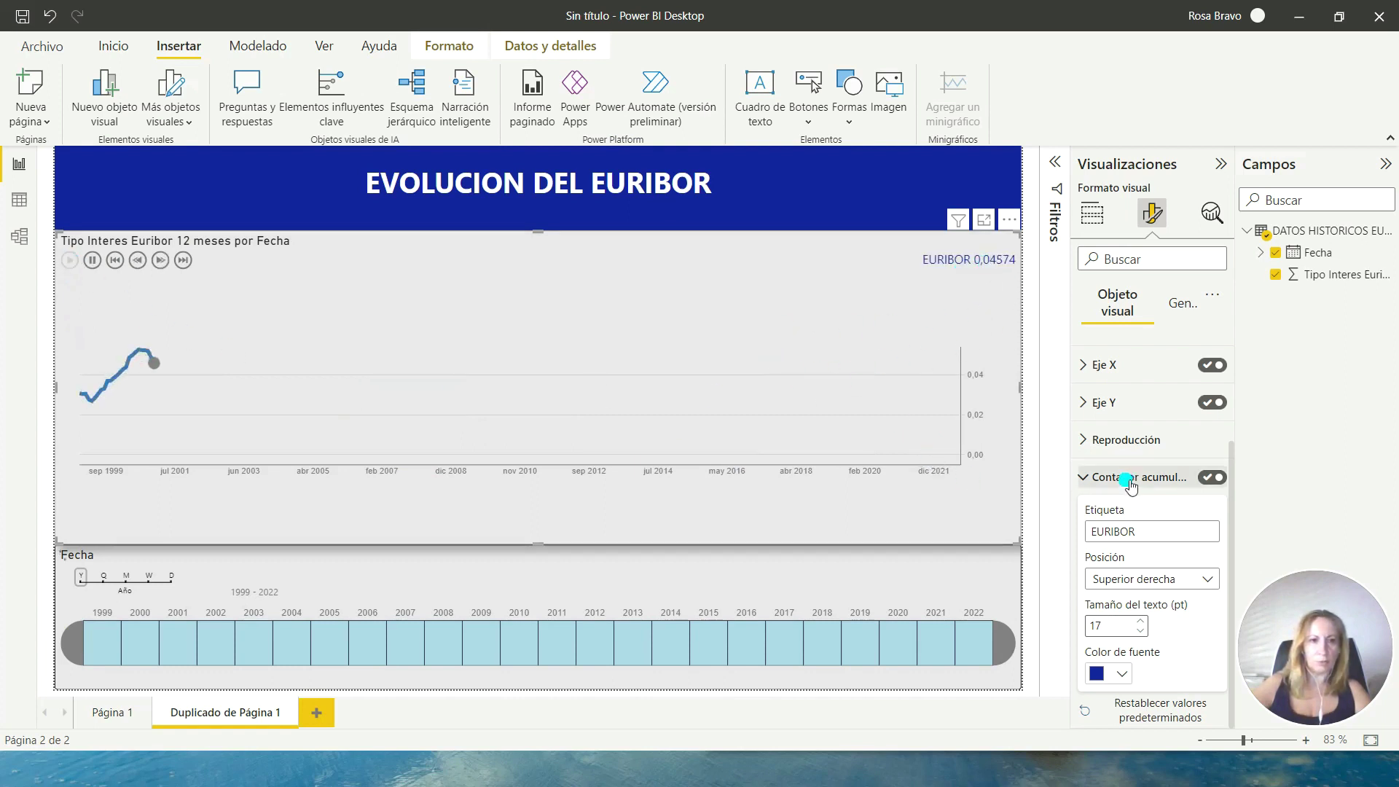
pyautogui.click(1091, 477)
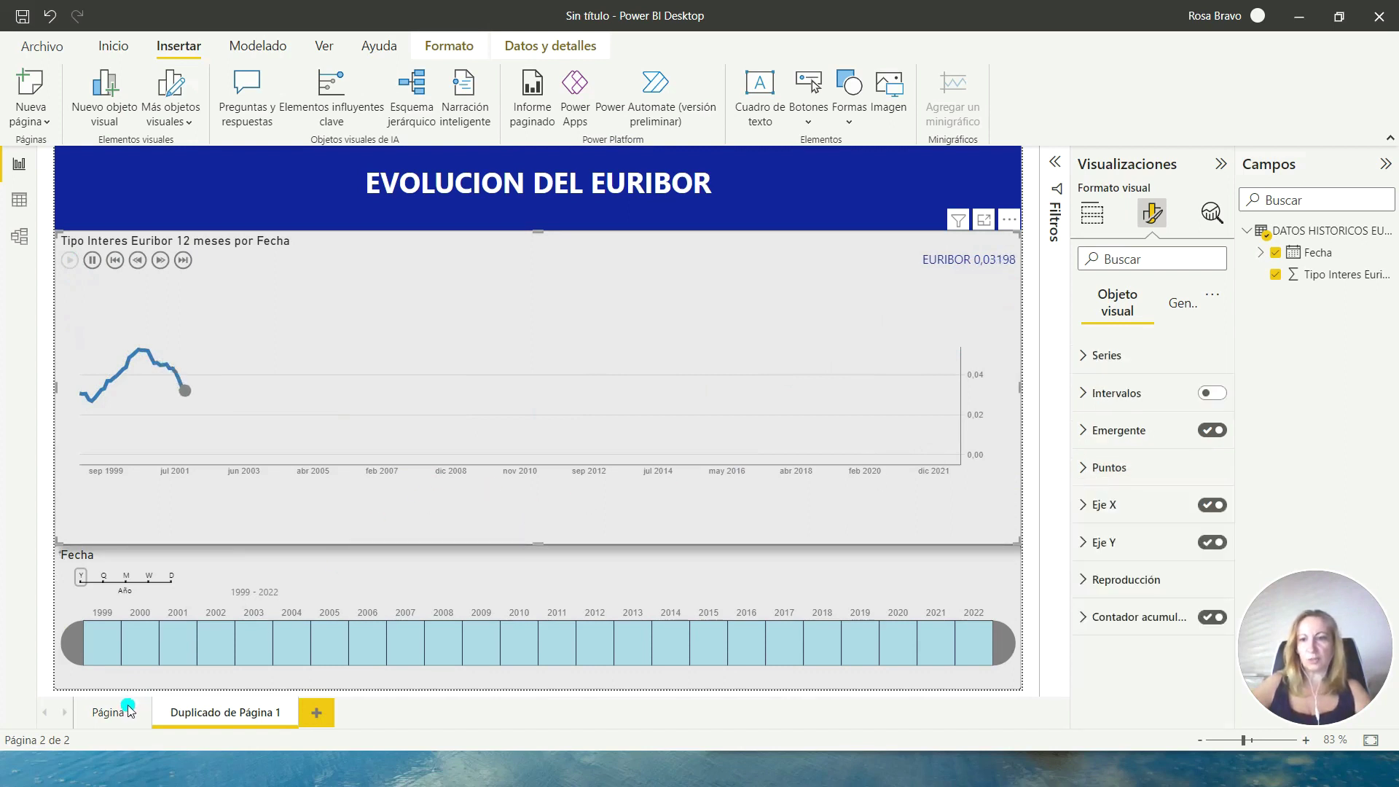
# Rename the first report page to EVOLUCION EURIBOR.
pyautogui.click(106, 715)
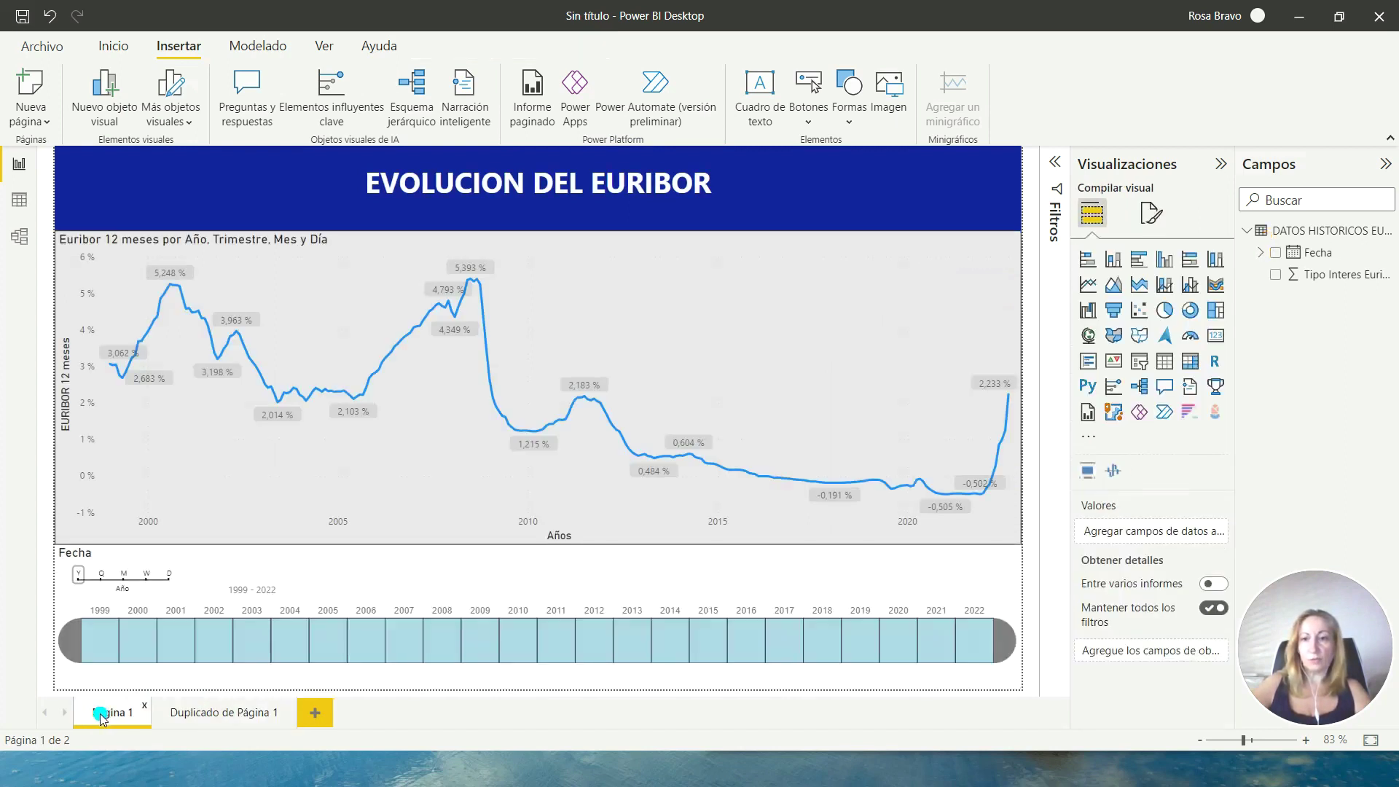
pyautogui.rightClick(102, 718)
pyautogui.click(194, 649)
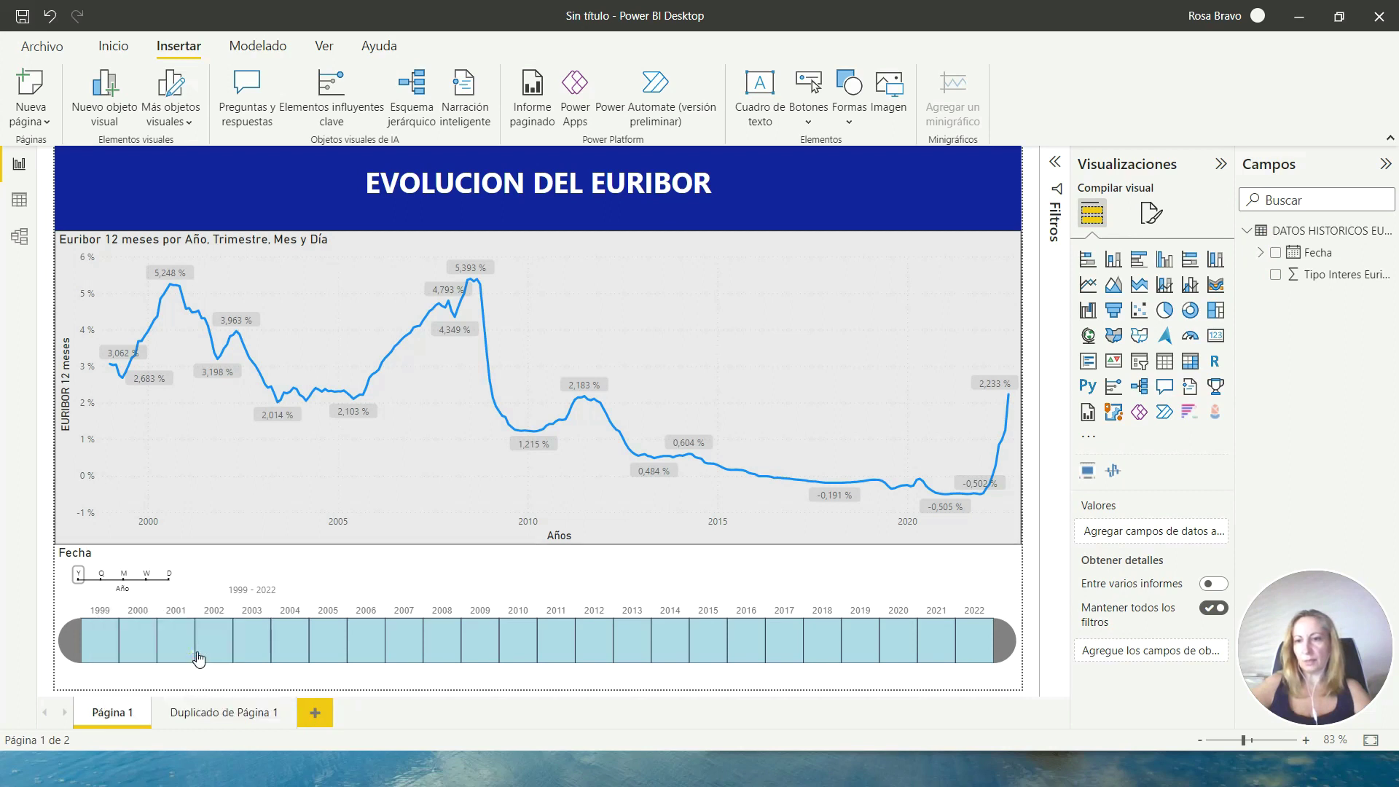
pyautogui.write('EVOLUC')
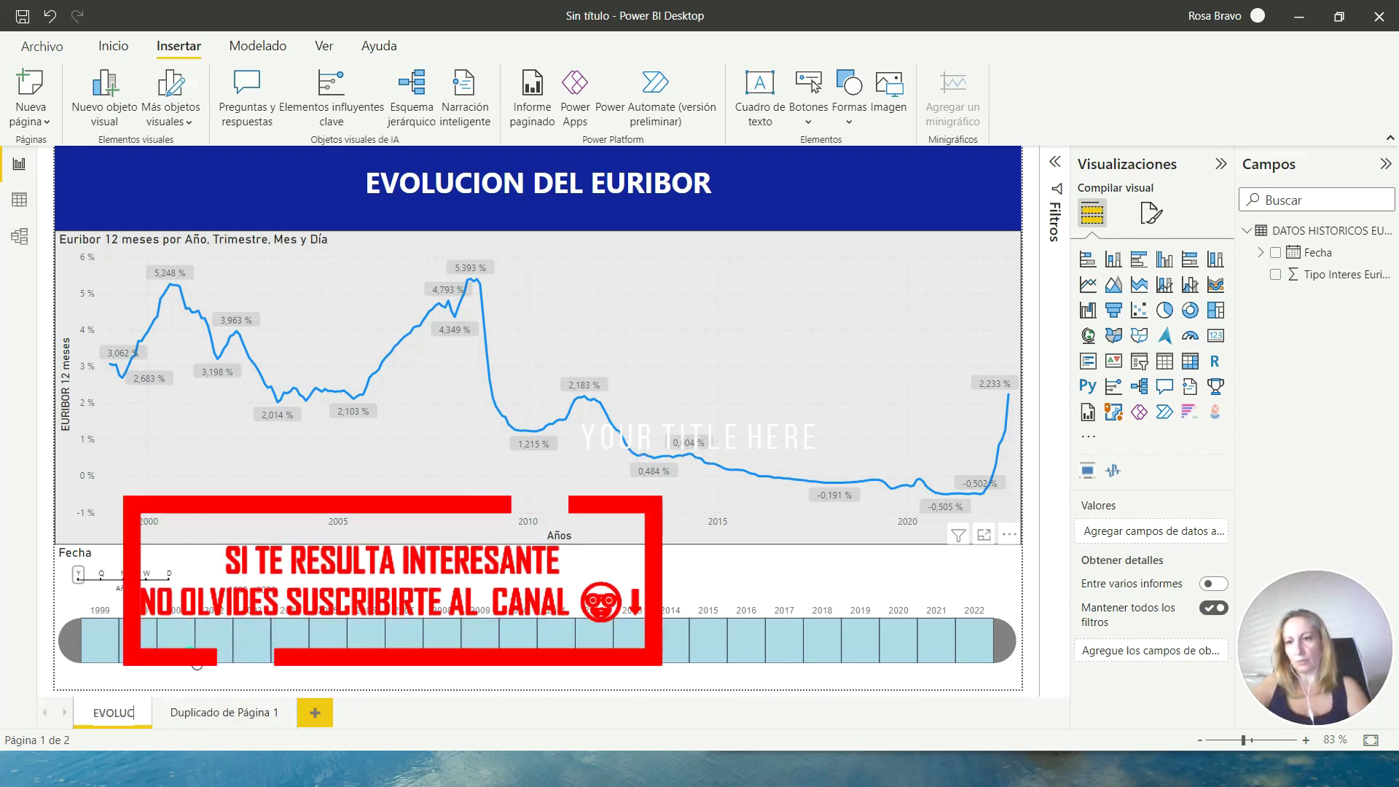
pyautogui.write('ION EURI')
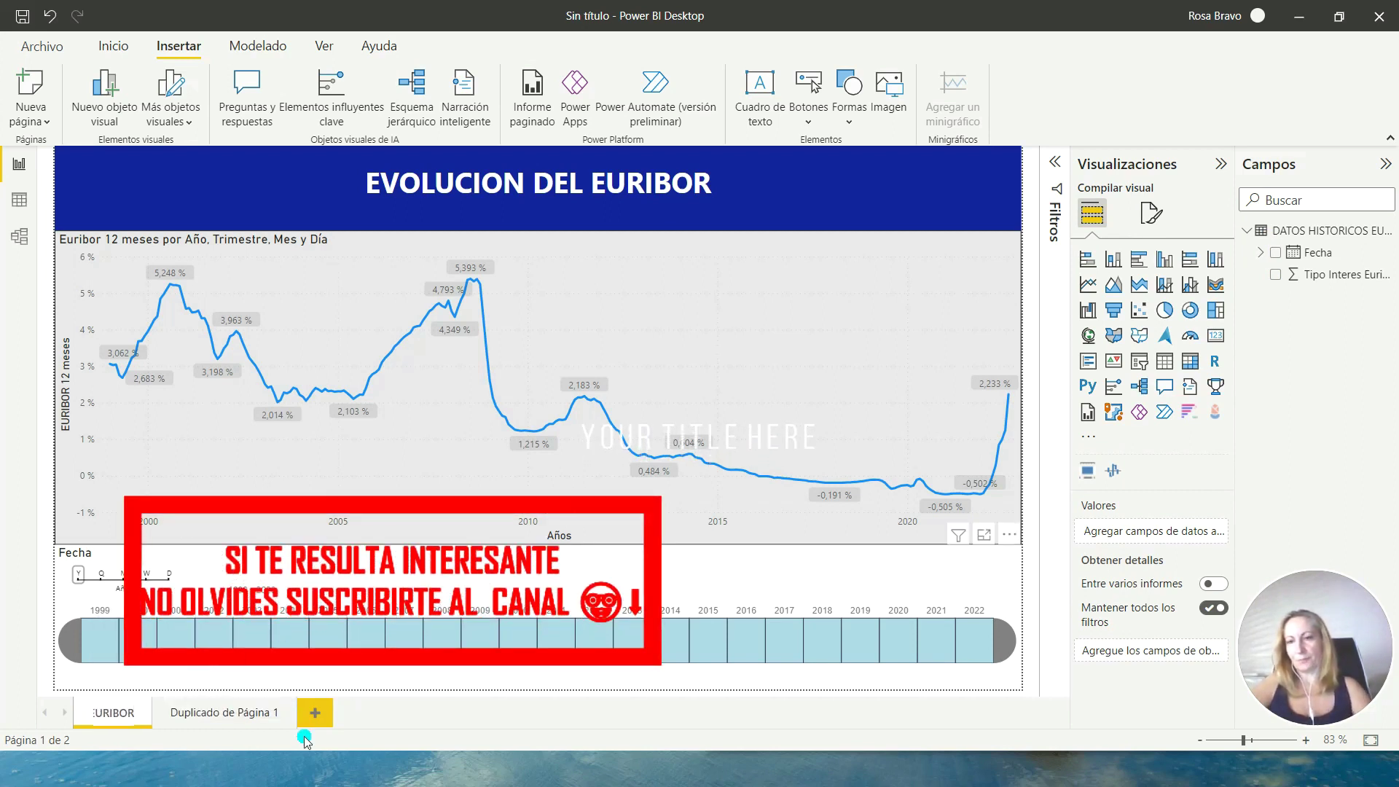
pyautogui.press('Return')
# Rename the second page to EVOLUCION DINAMICA EURIBOR and play its animated chart.
pyautogui.rightClick(295, 714)
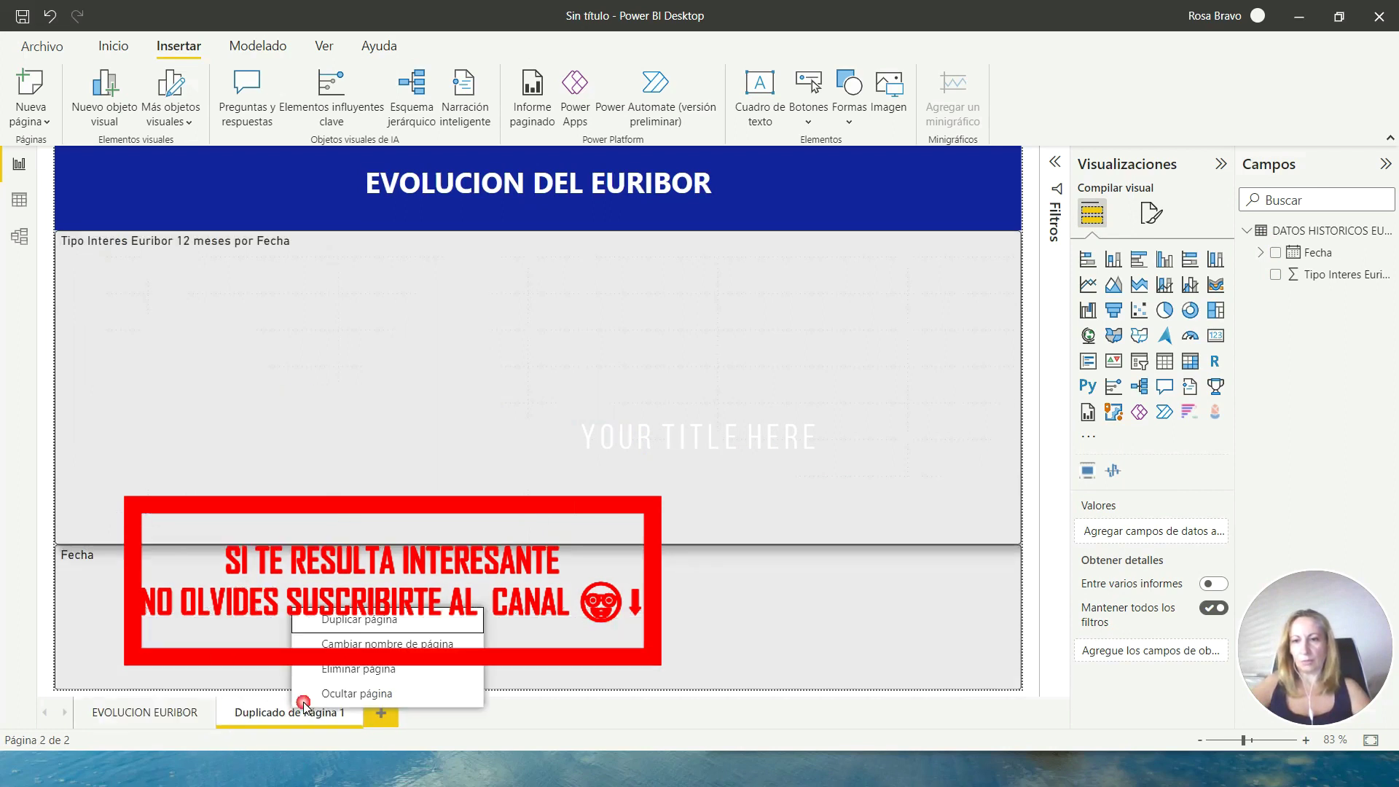
pyautogui.click(383, 640)
pyautogui.write('E')
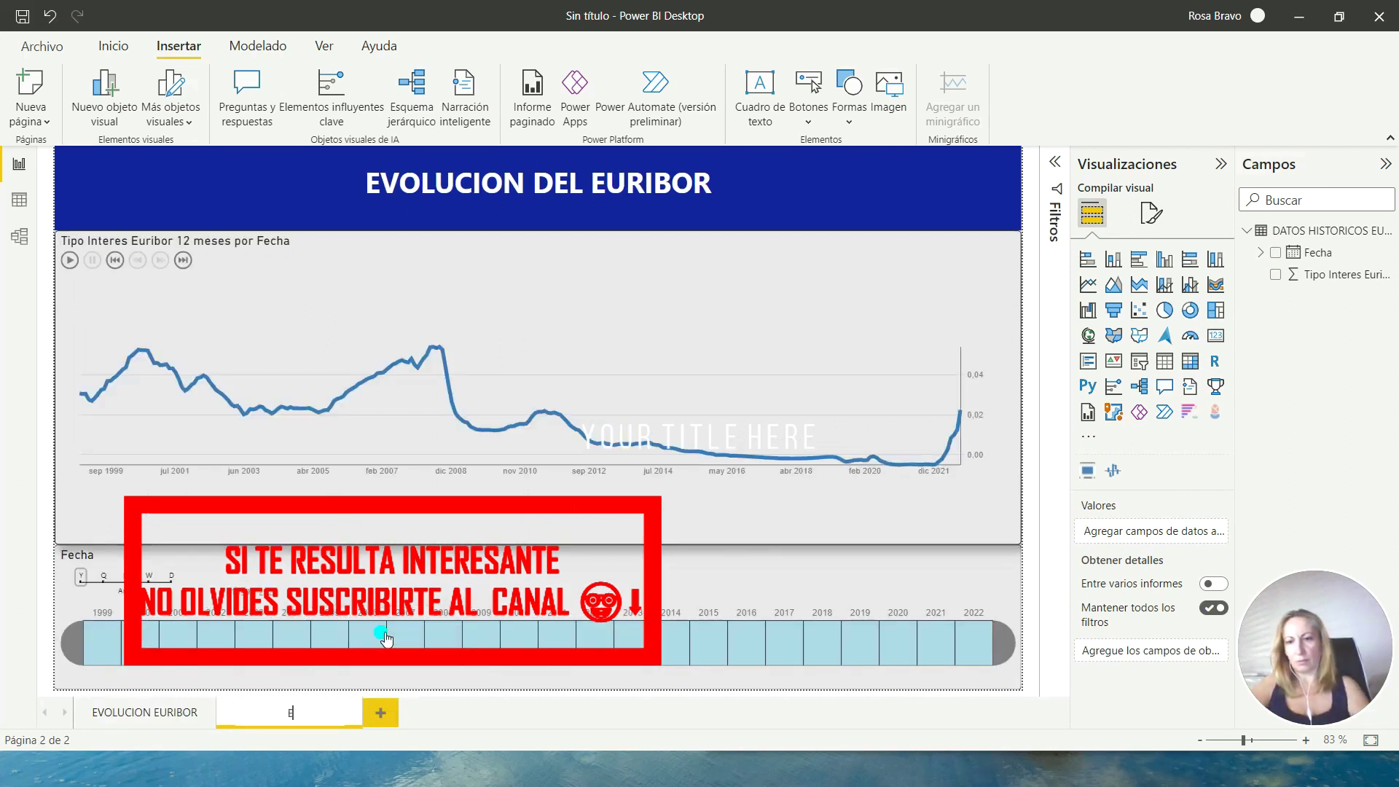
pyautogui.write('VOLUCION DINAMICA EURIBOR')
pyautogui.press('Return')
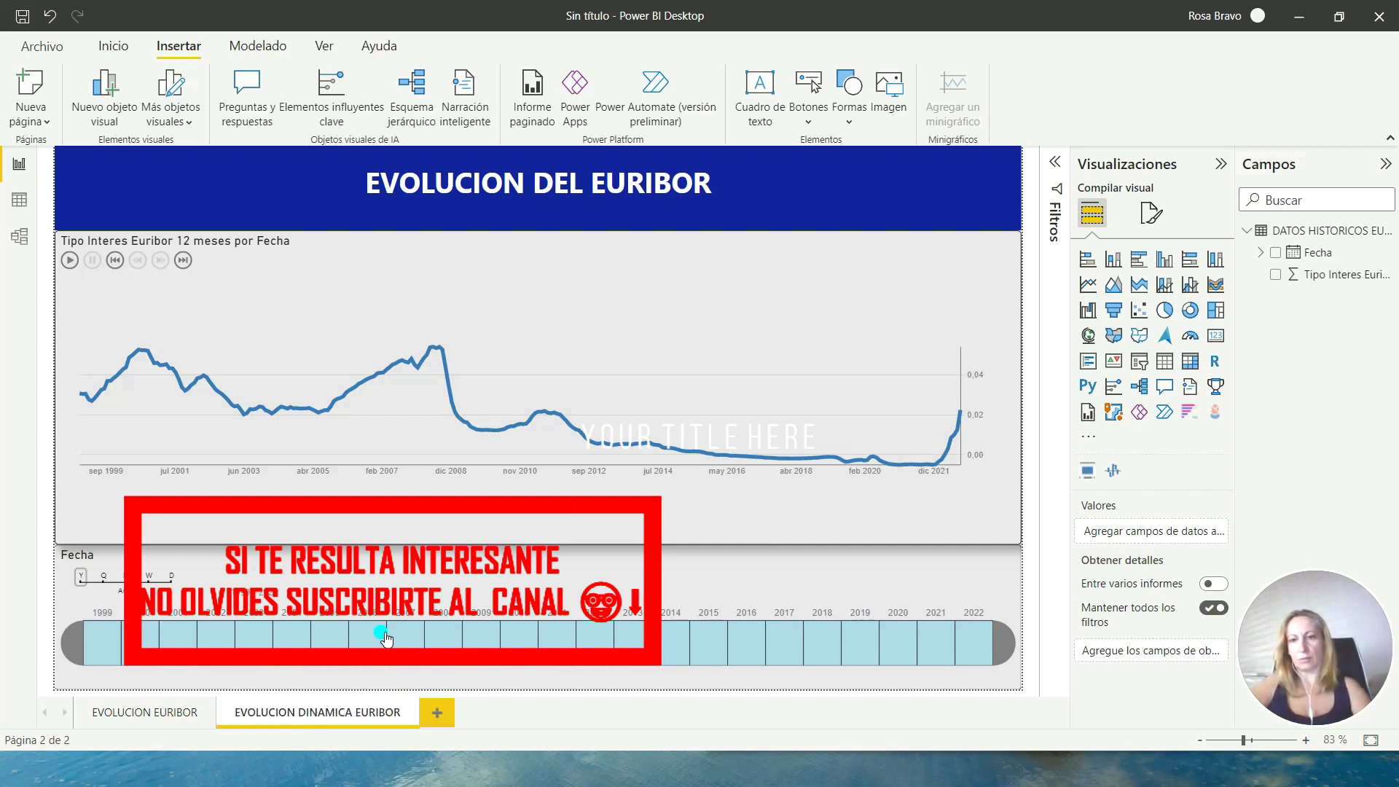
pyautogui.click(70, 260)
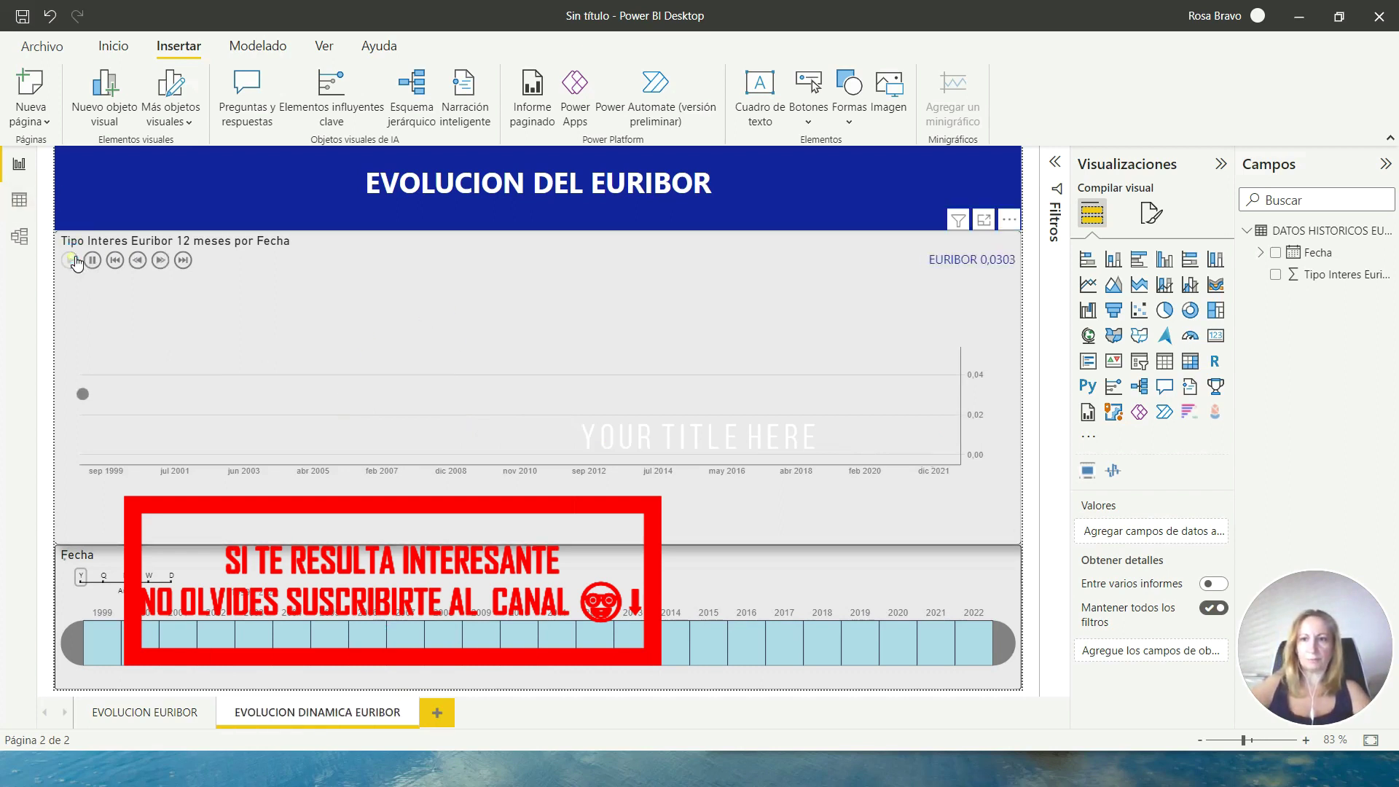
# Duplicate the EVOLUCION DINAMICA EURIBOR page and name the copy SIMULADOR.
pyautogui.rightClick(365, 717)
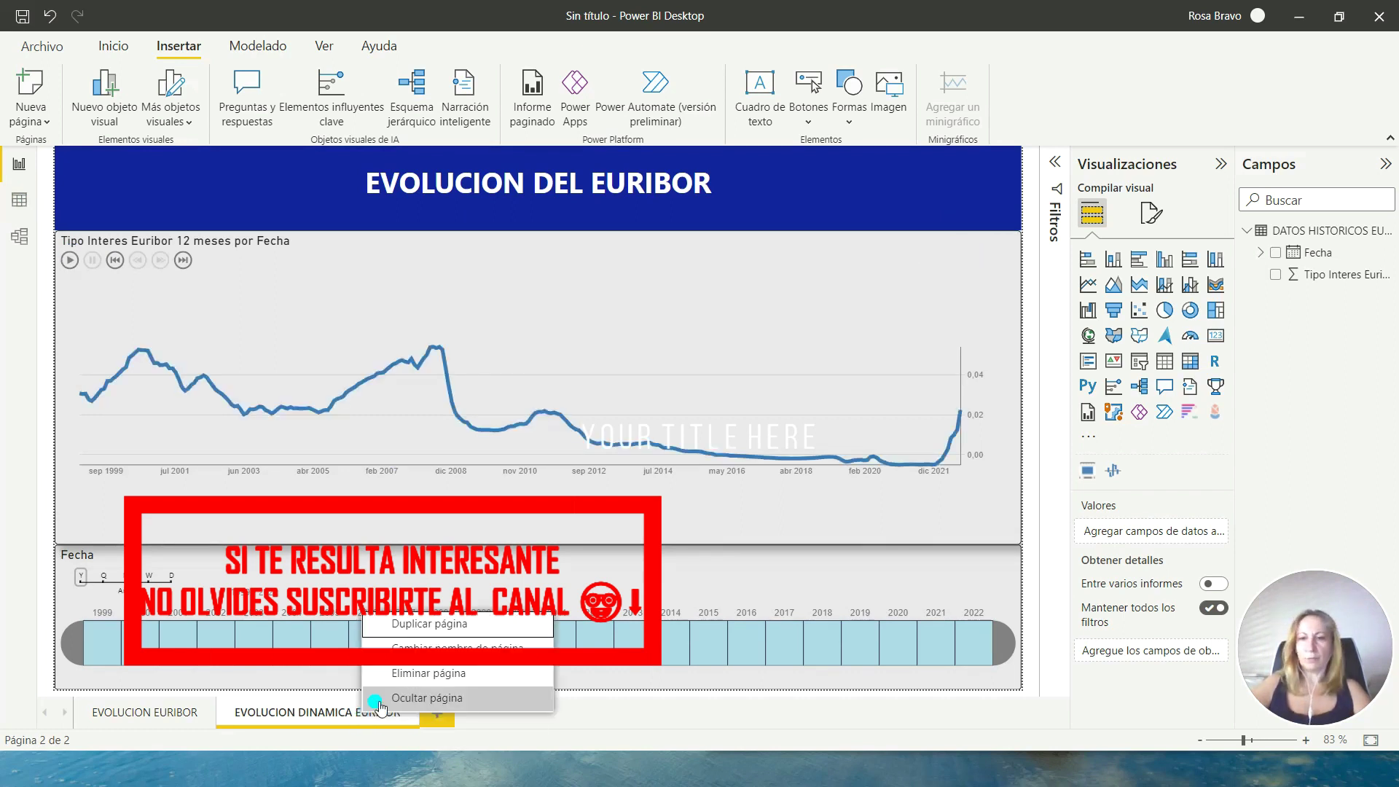
pyautogui.click(432, 630)
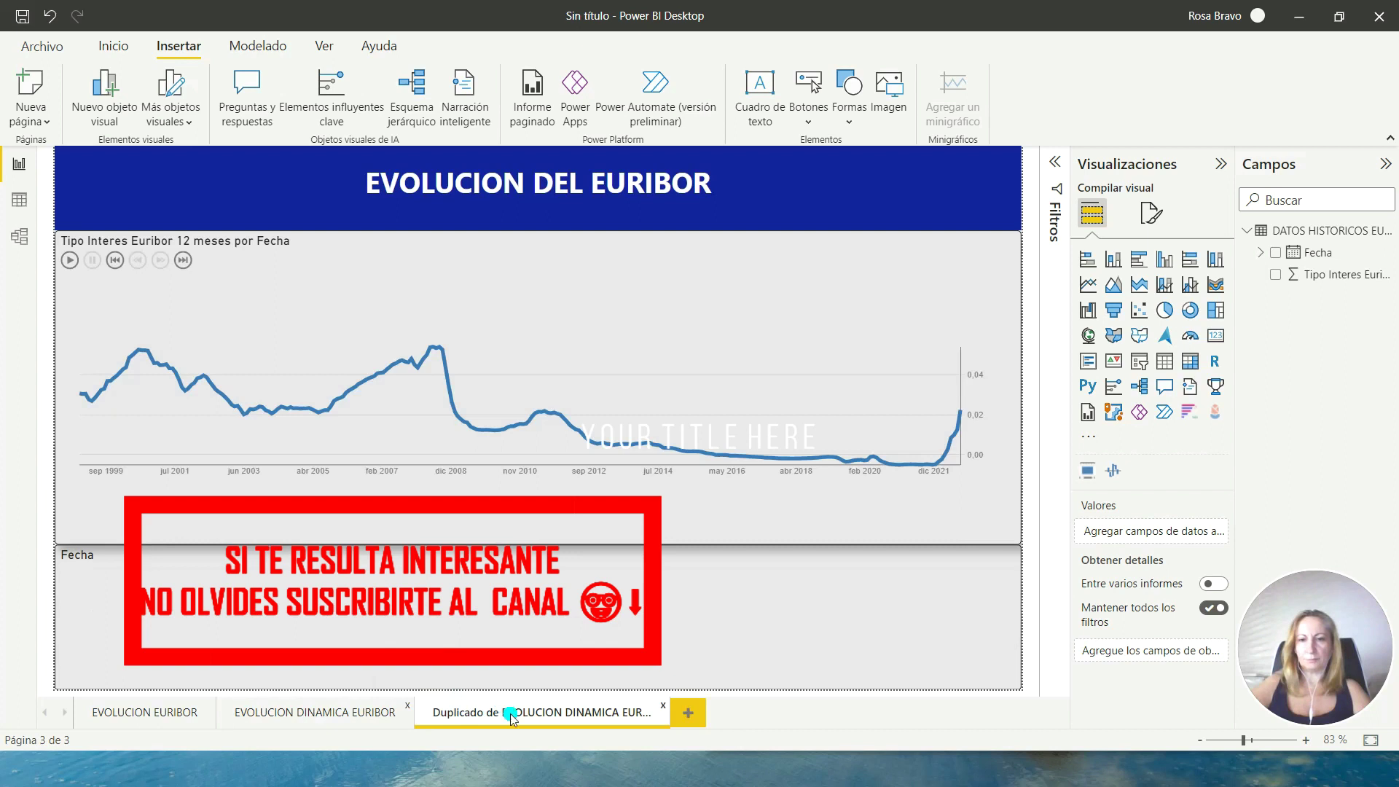
pyautogui.rightClick(517, 720)
pyautogui.click(583, 651)
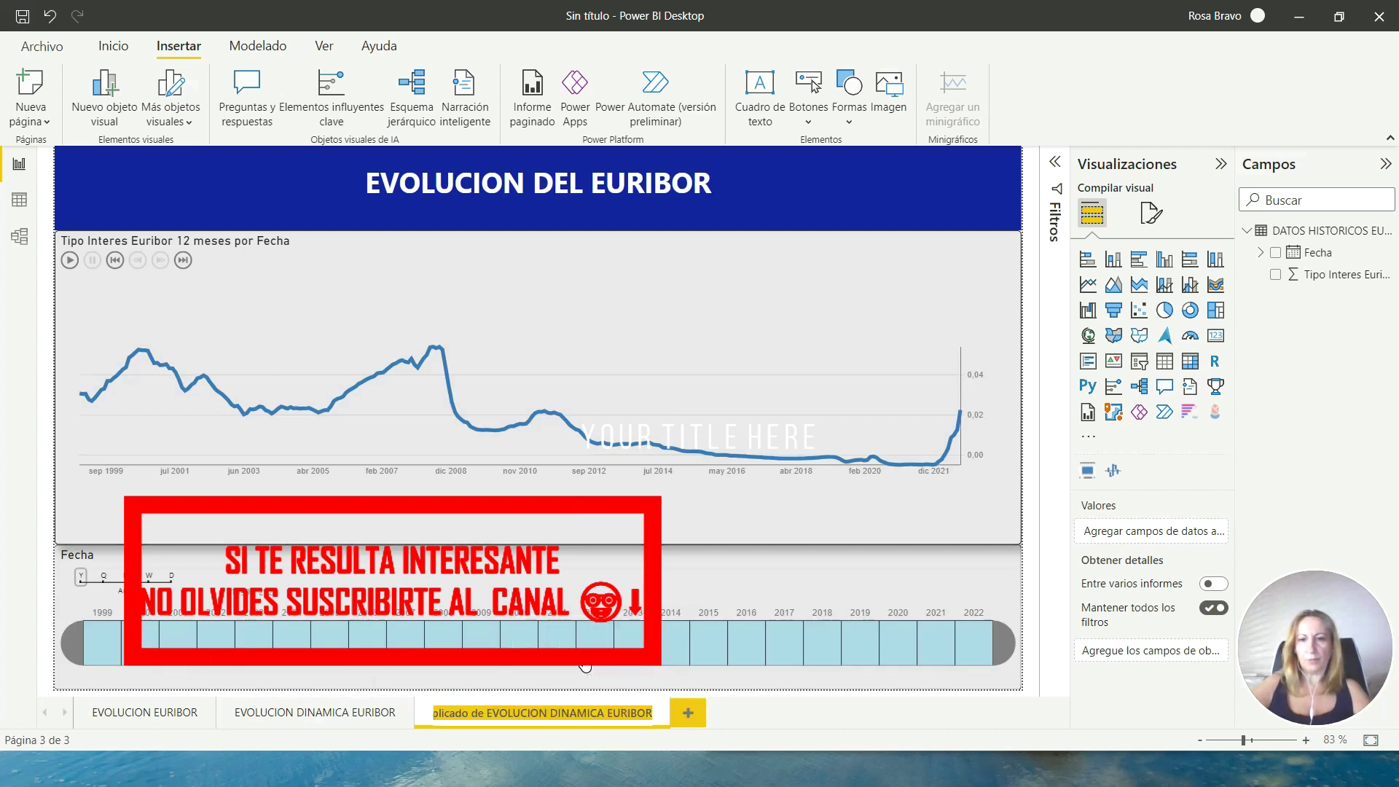
pyautogui.write('SIMULAD')
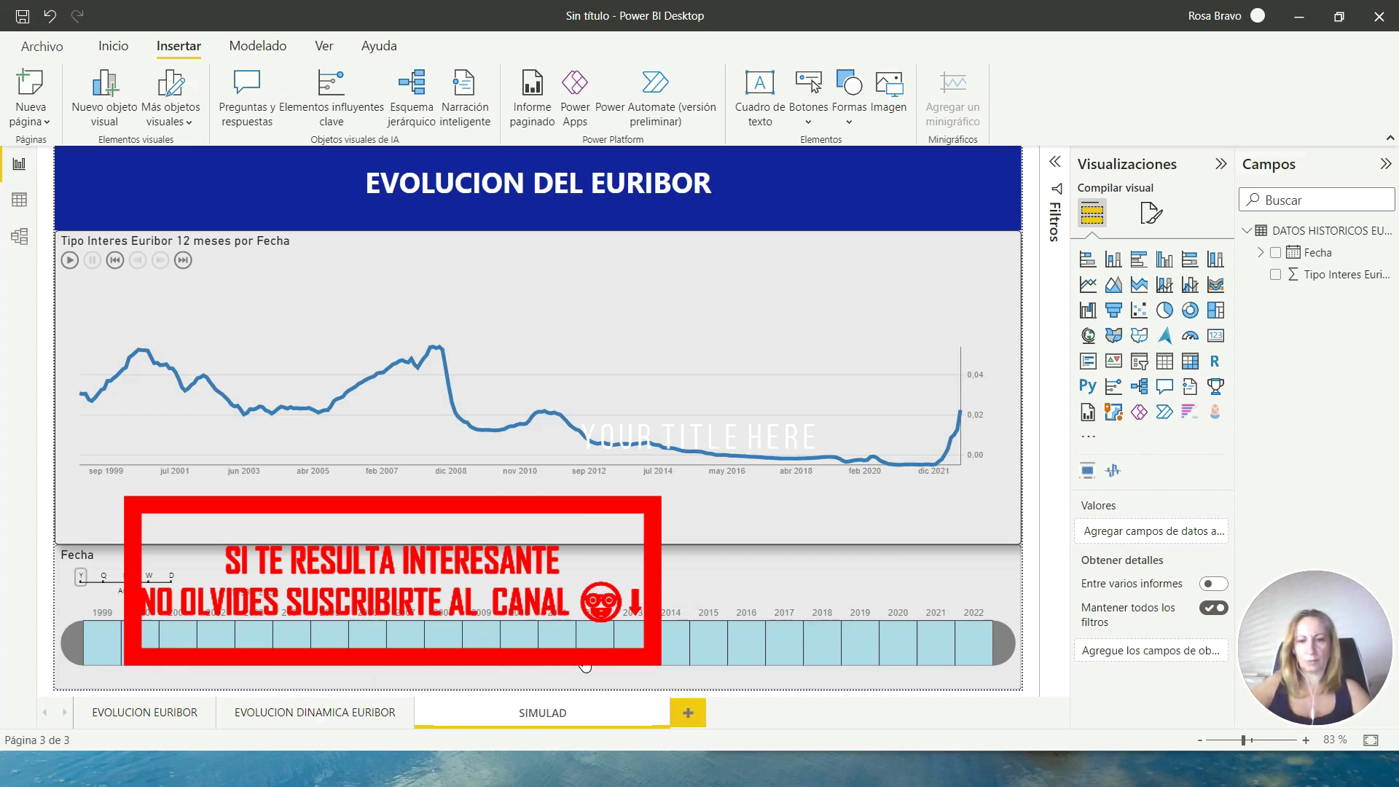
pyautogui.click(640, 315)
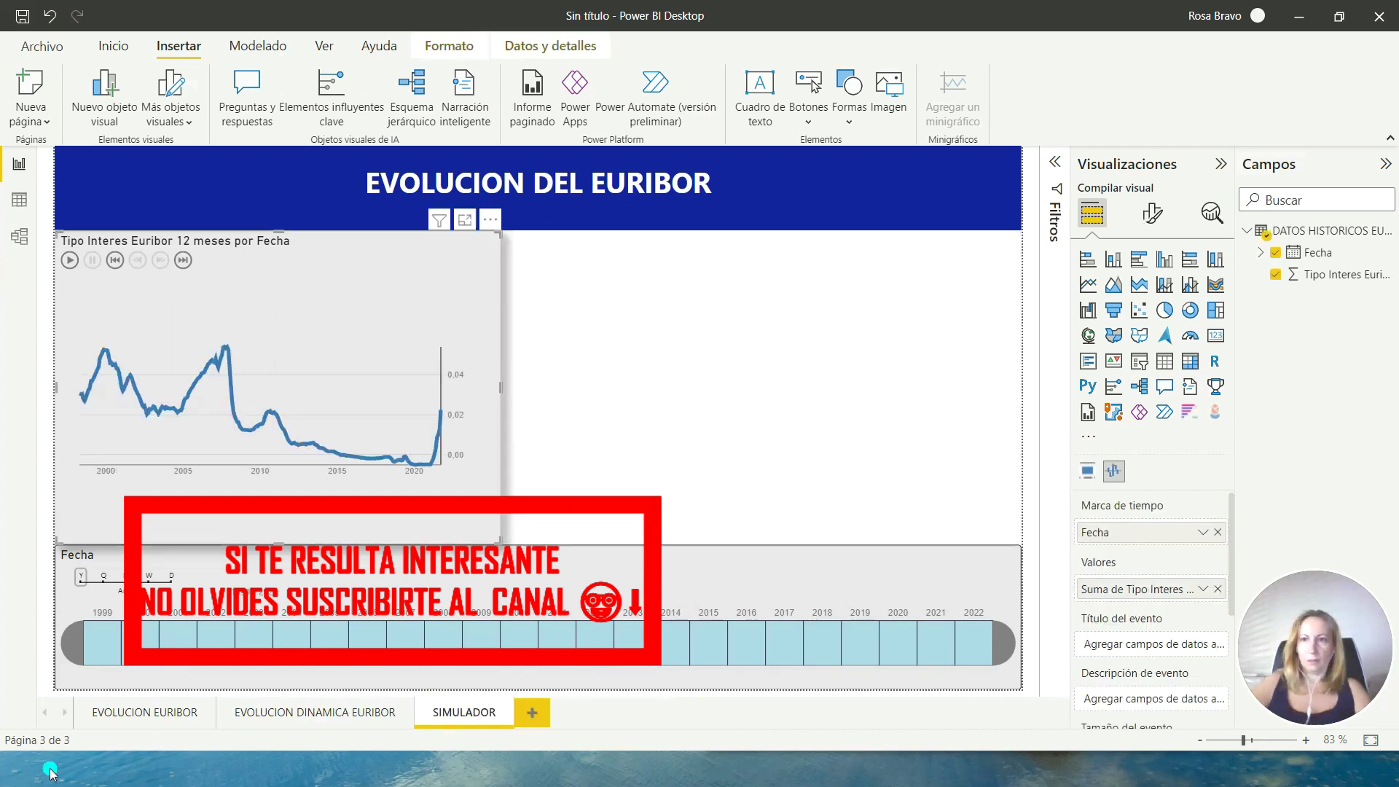
# Resize the line chart to about 40% of the page and narrow the EVOLUCION DEL EURIBOR banner to match.
pyautogui.click(302, 497)
pyautogui.moveTo(500, 387); pyautogui.dragTo(562, 390)
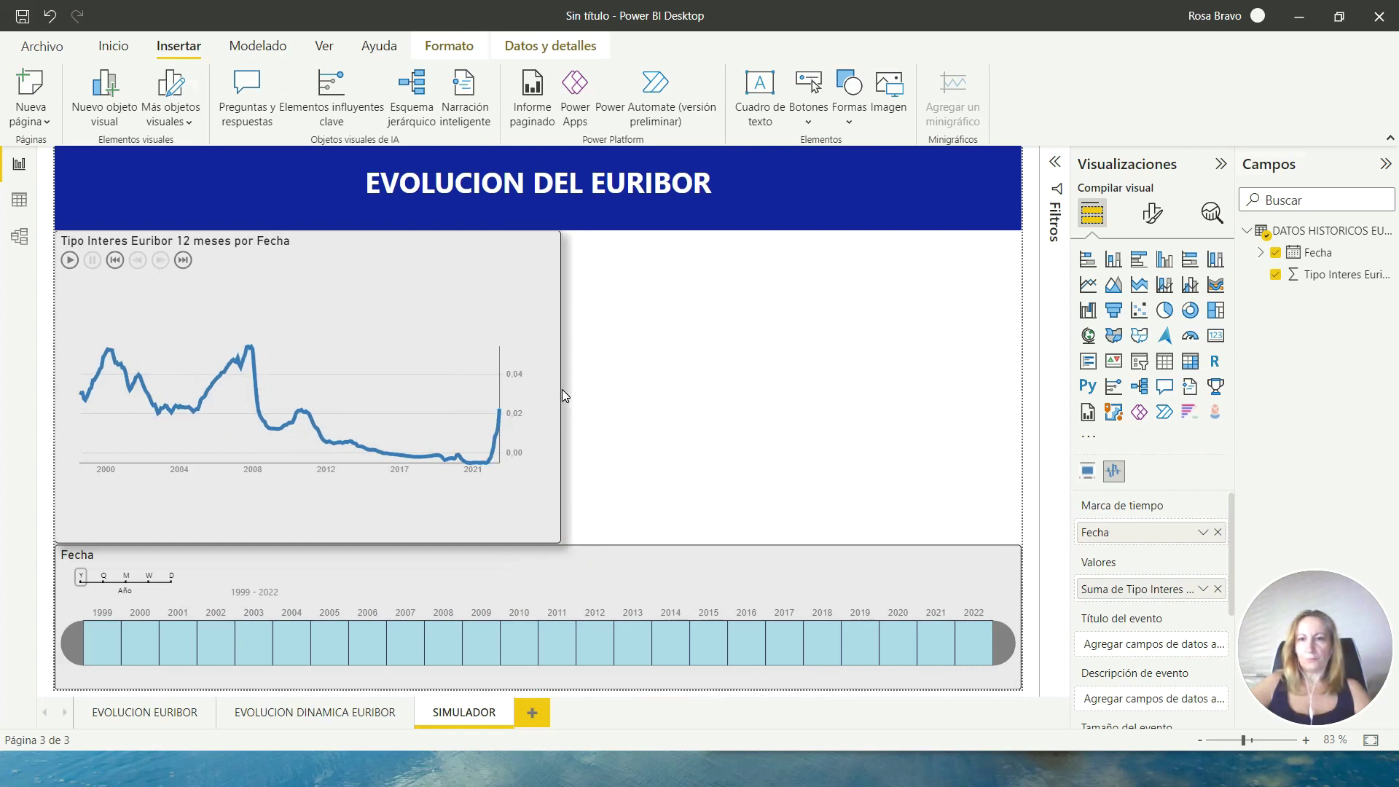
pyautogui.click(685, 175)
pyautogui.moveTo(1020, 189); pyautogui.dragTo(563, 195)
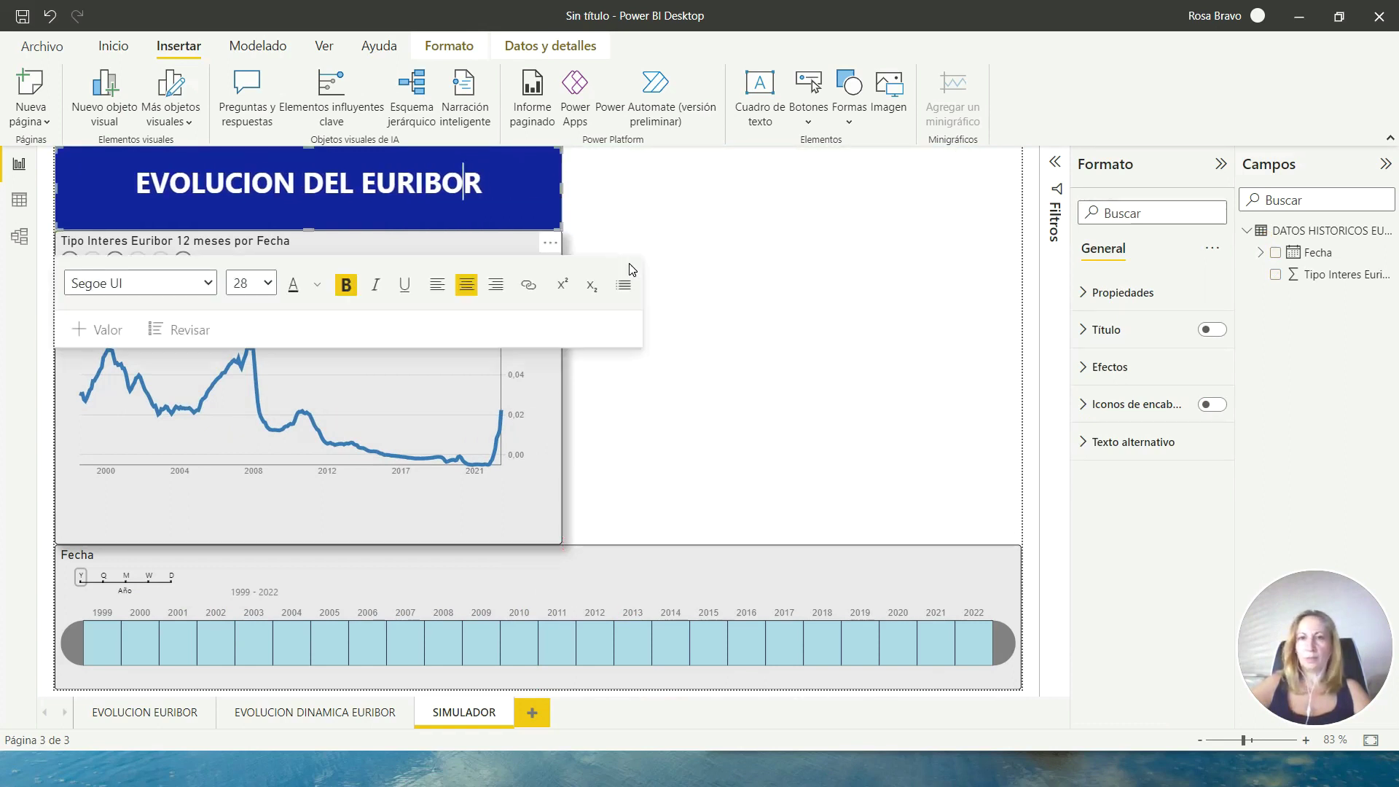
pyautogui.click(714, 368)
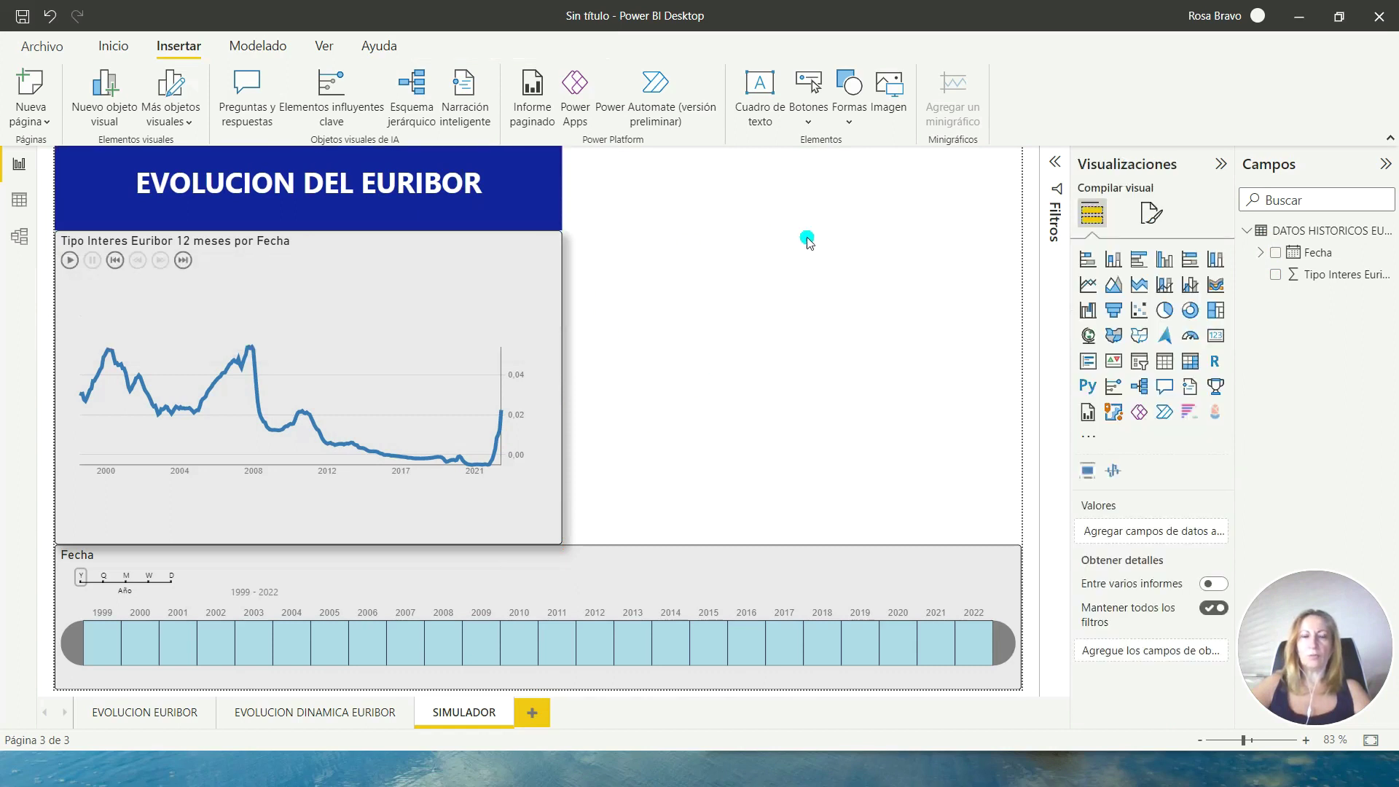